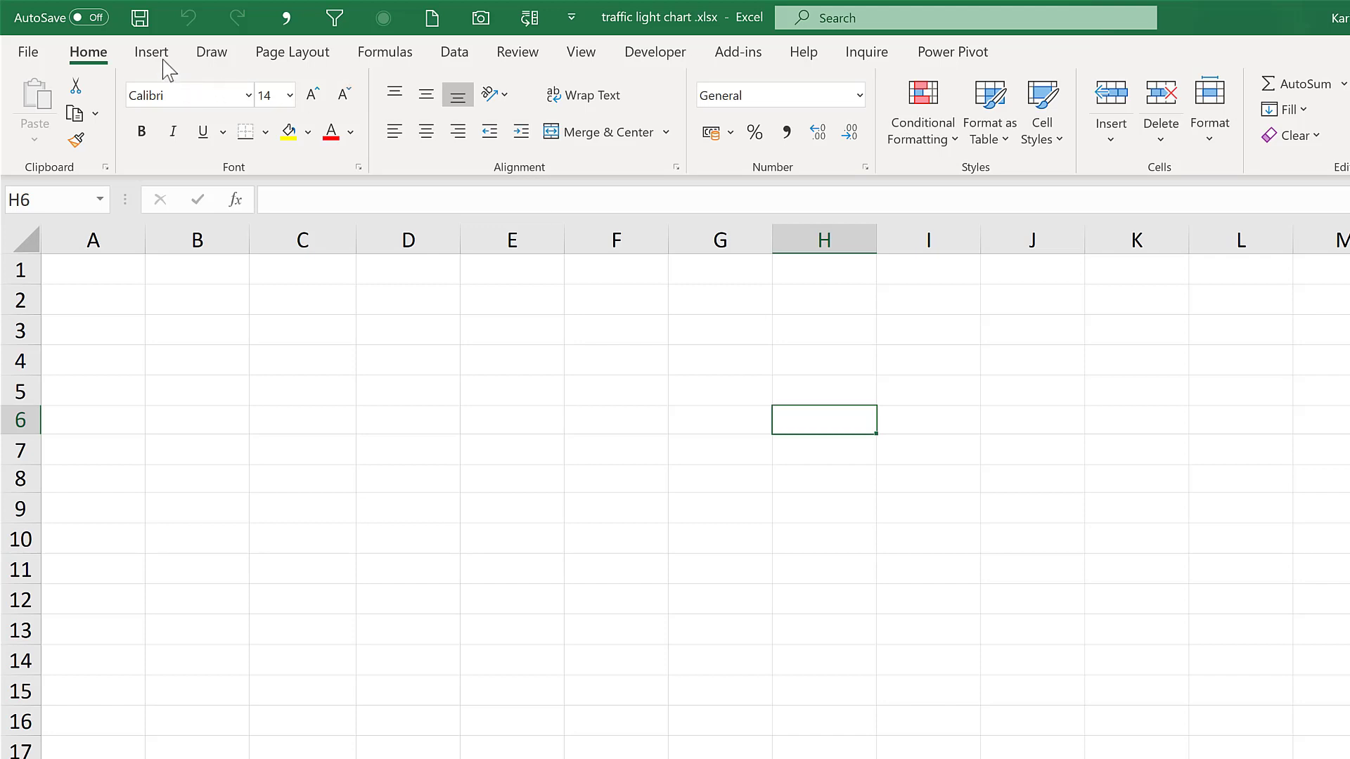
# Insert an empty plain scatter chart
pyautogui.click(151, 56)
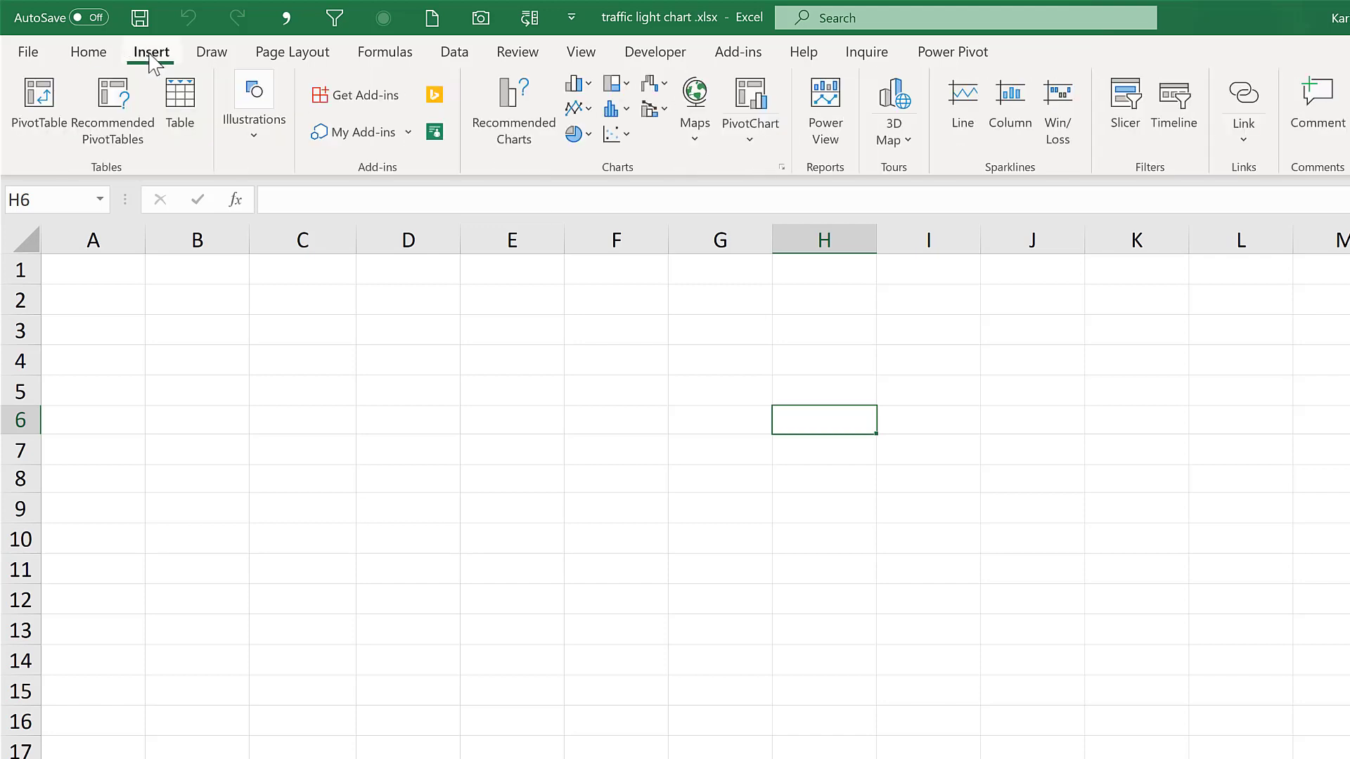
pyautogui.click(624, 143)
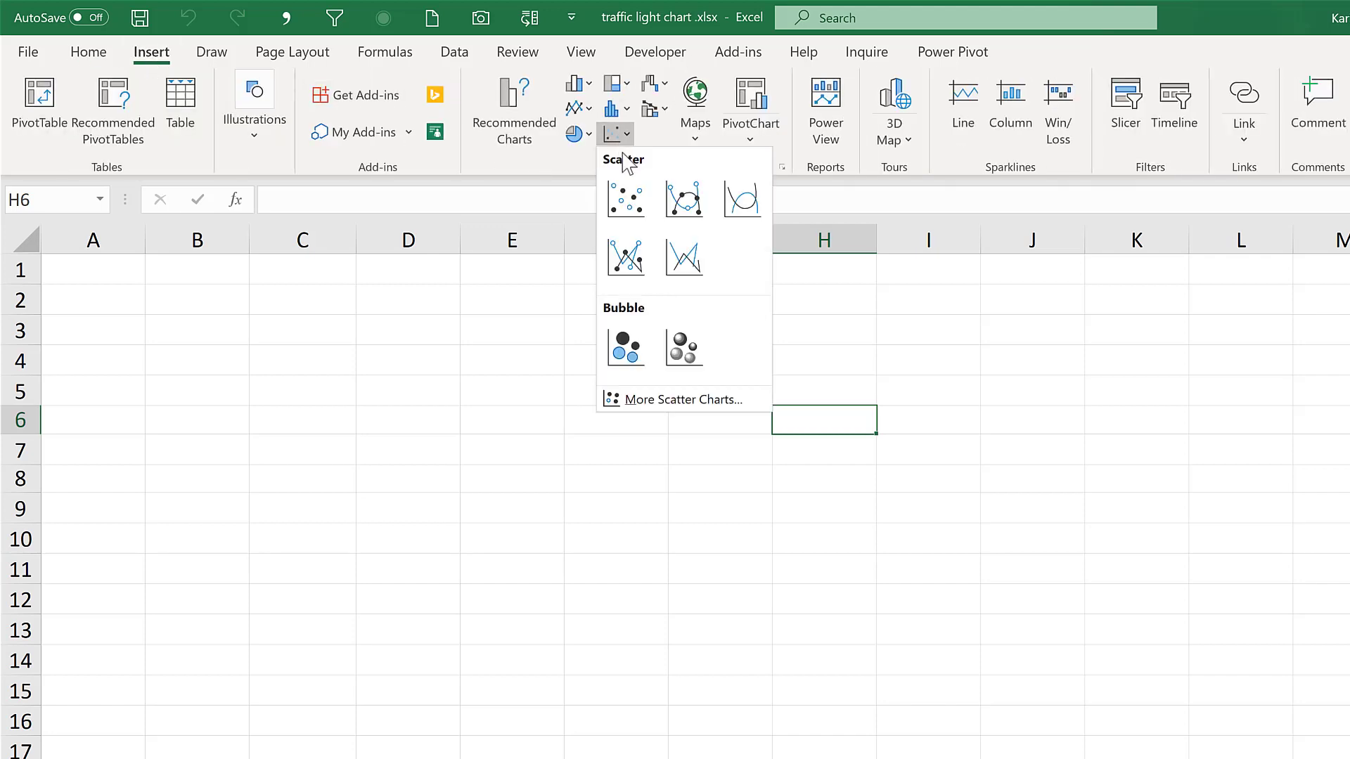
pyautogui.click(626, 201)
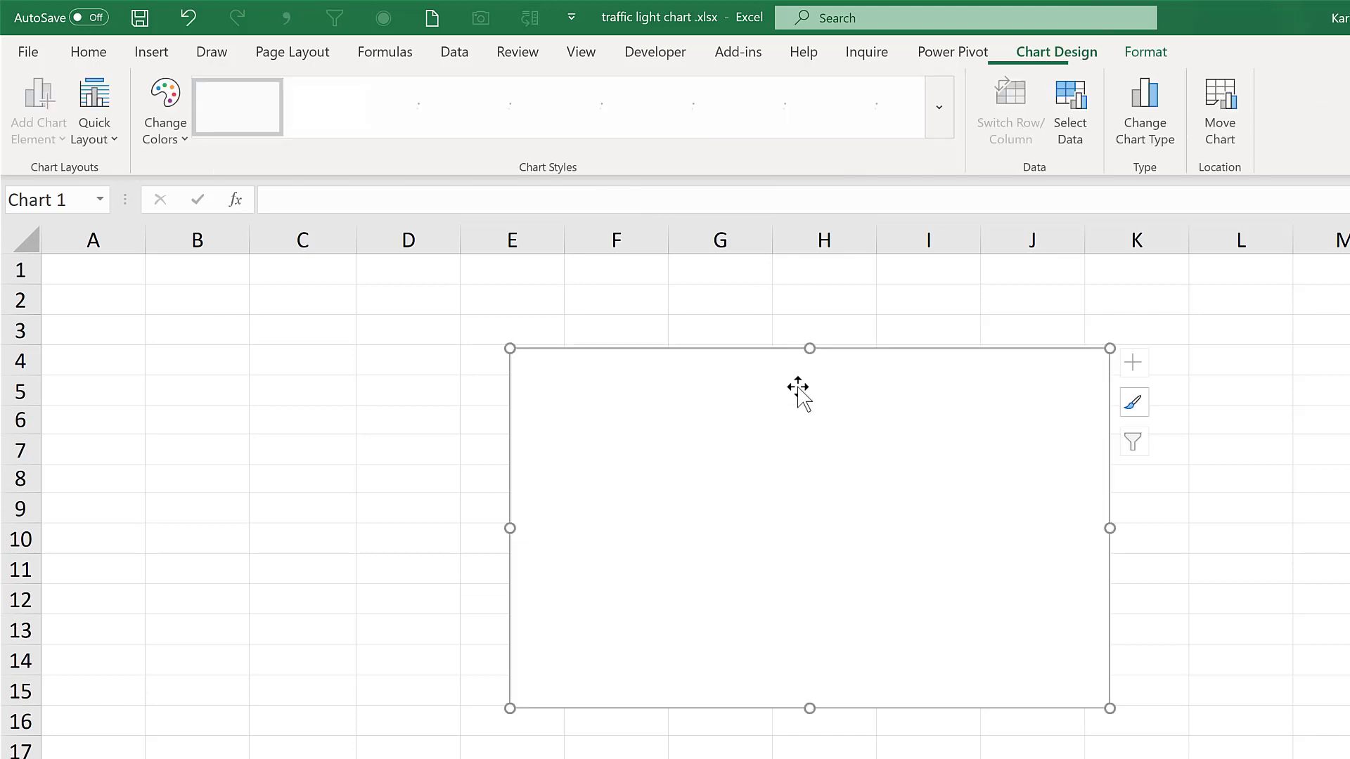
# Add a series with X values 1,1,1 and Y values 1,2,3 to the chart
pyautogui.rightClick(774, 359)
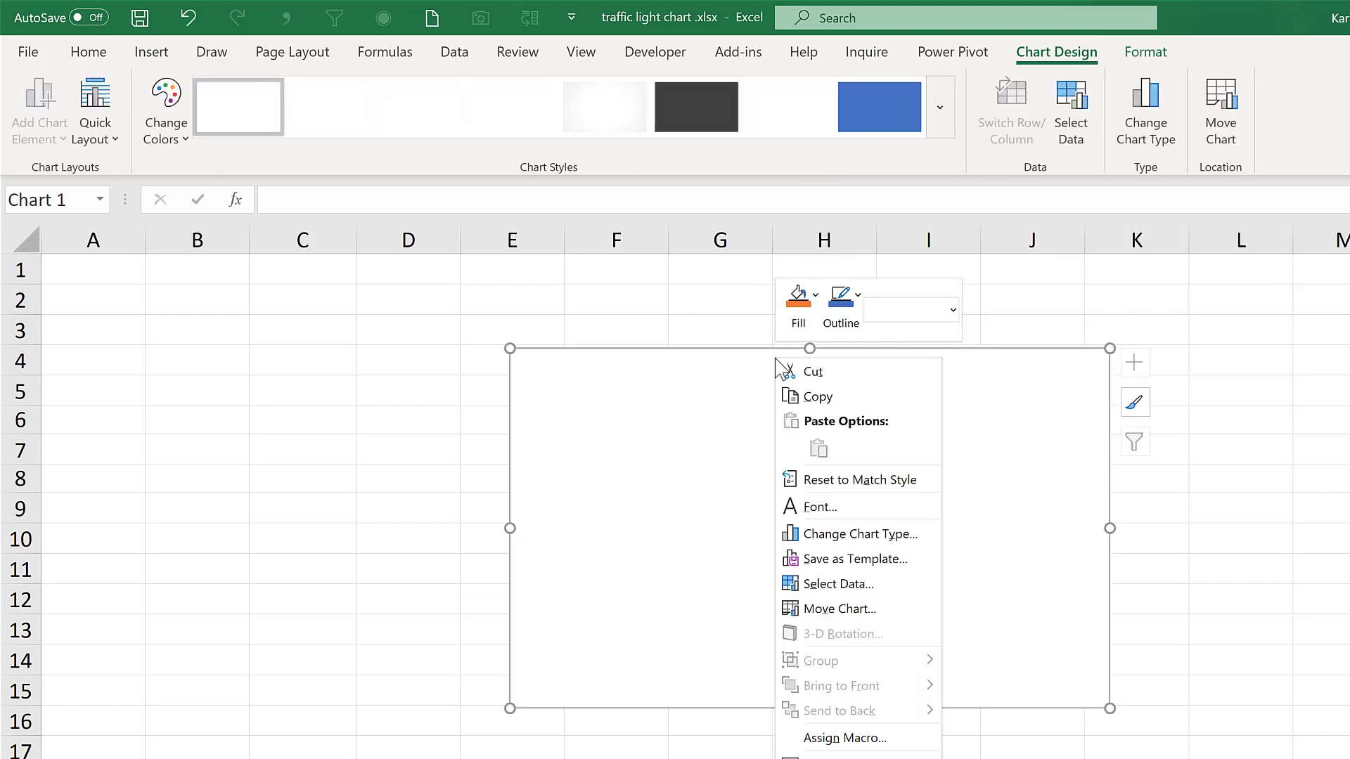
pyautogui.click(849, 583)
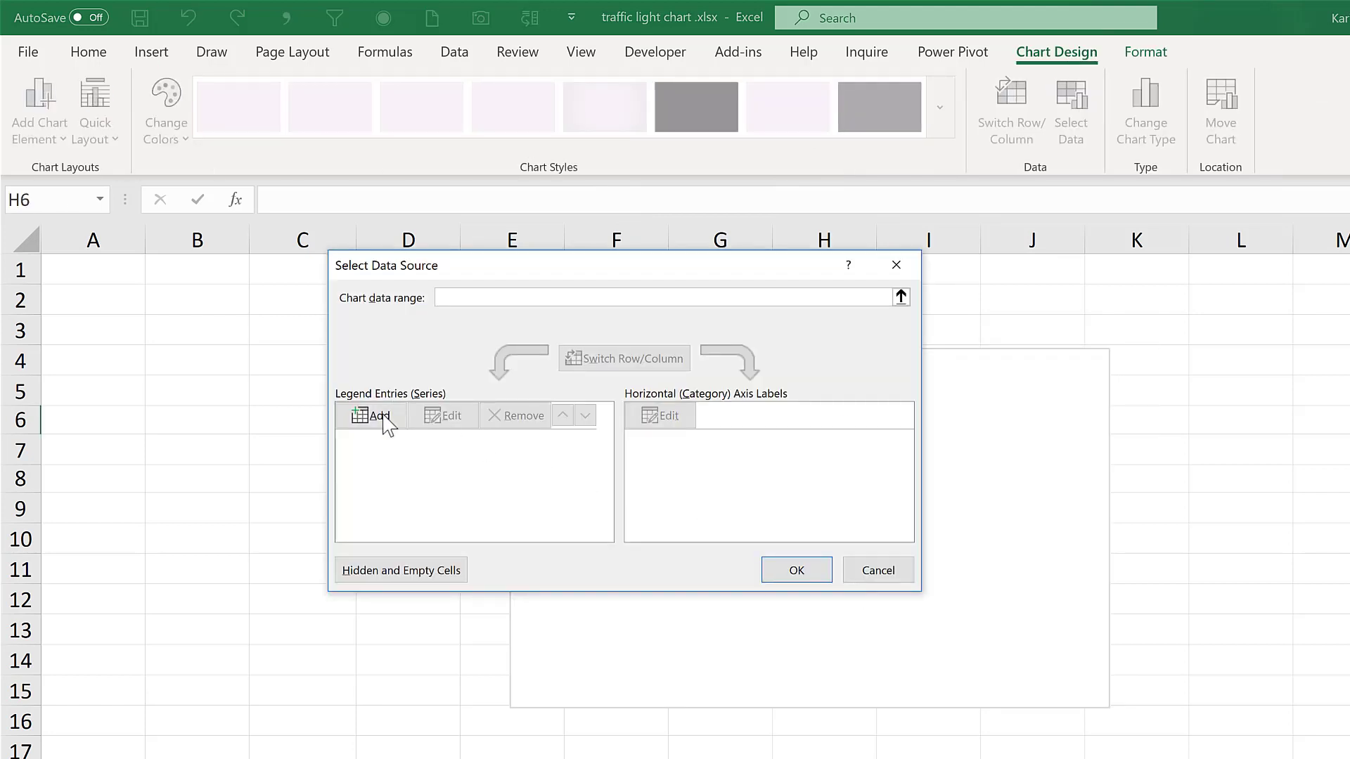
pyautogui.click(380, 416)
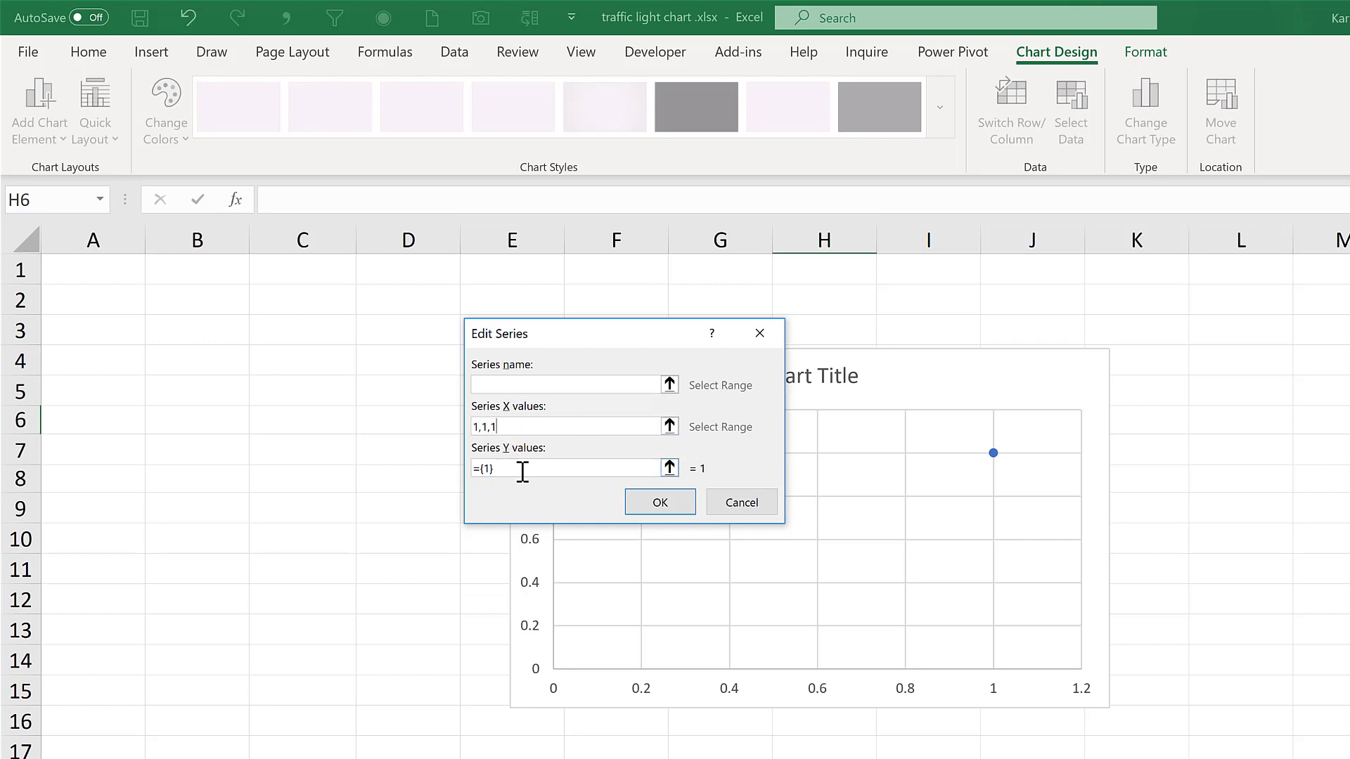
pyautogui.click(478, 469)
pyautogui.click(676, 499)
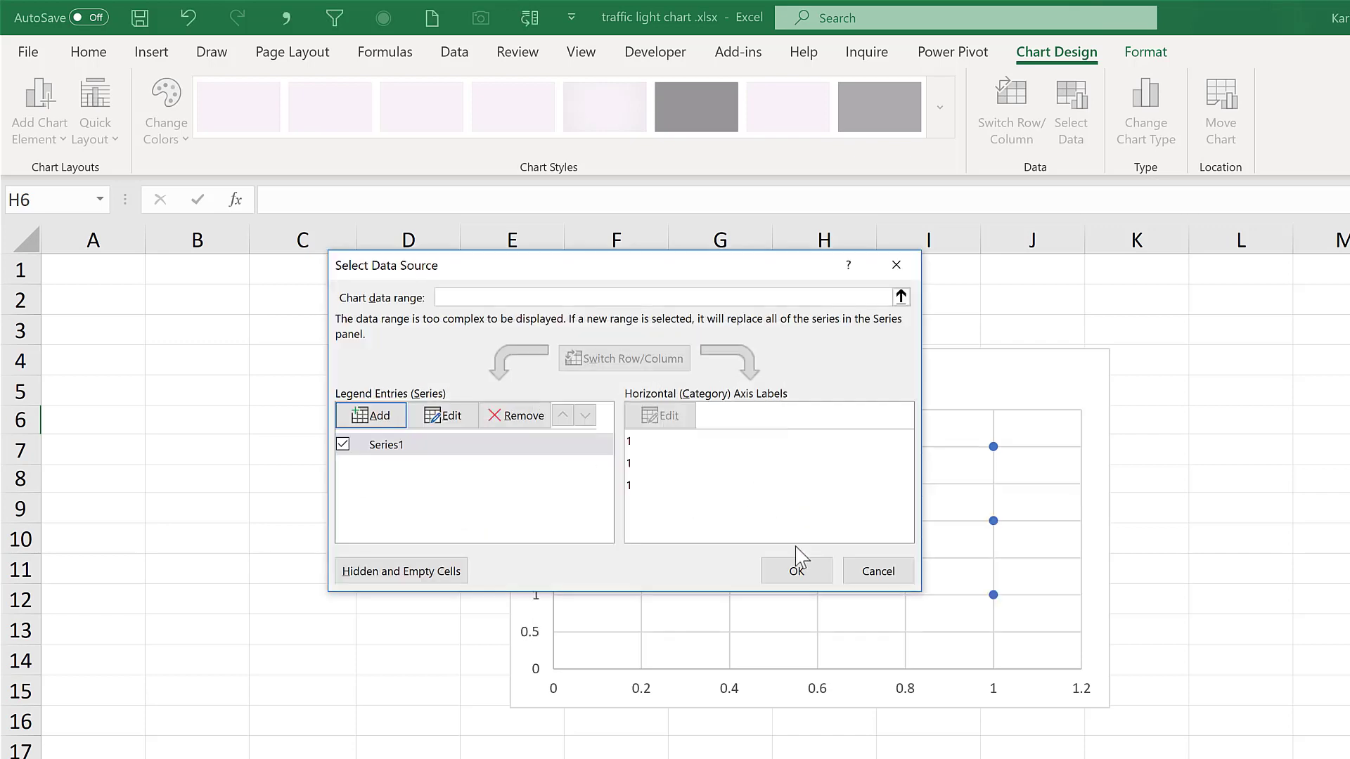
pyautogui.click(797, 573)
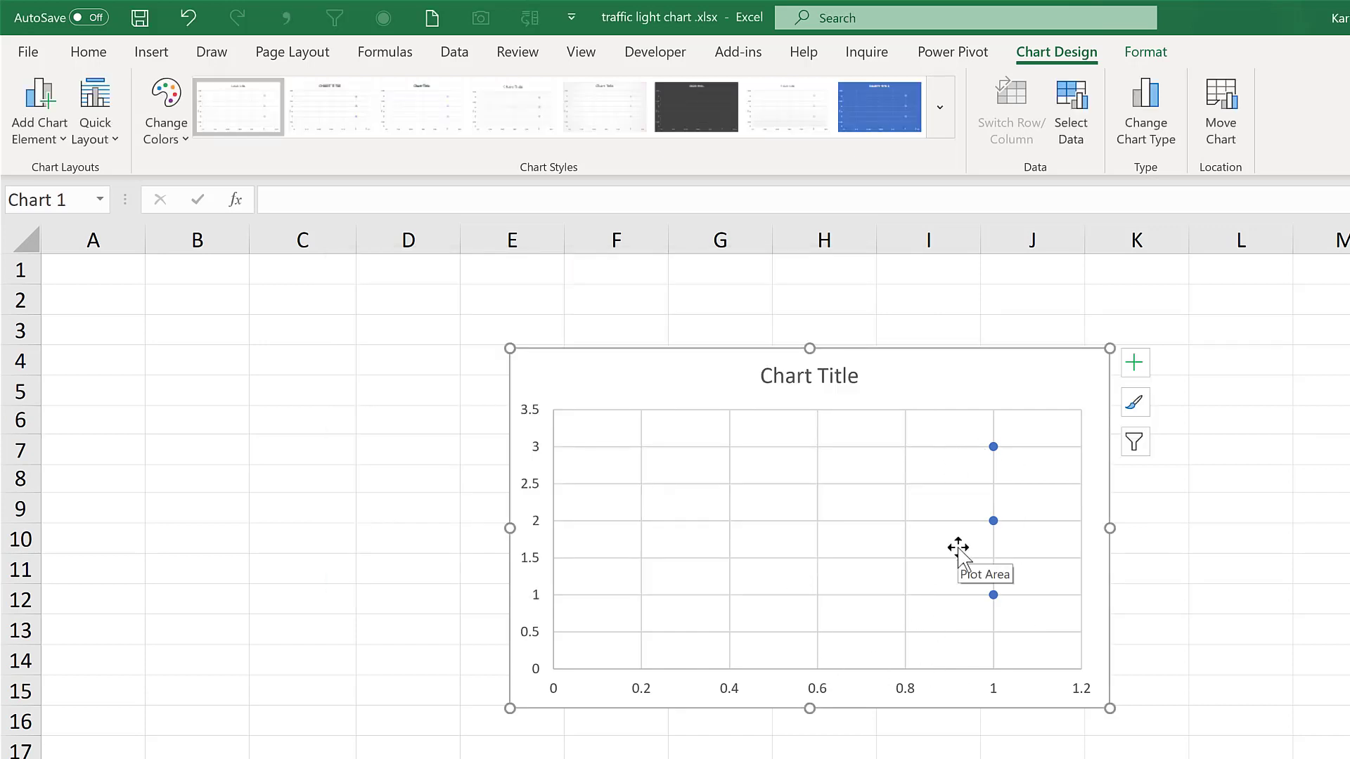
# Set the horizontal axis maximum to 2
pyautogui.click(899, 691)
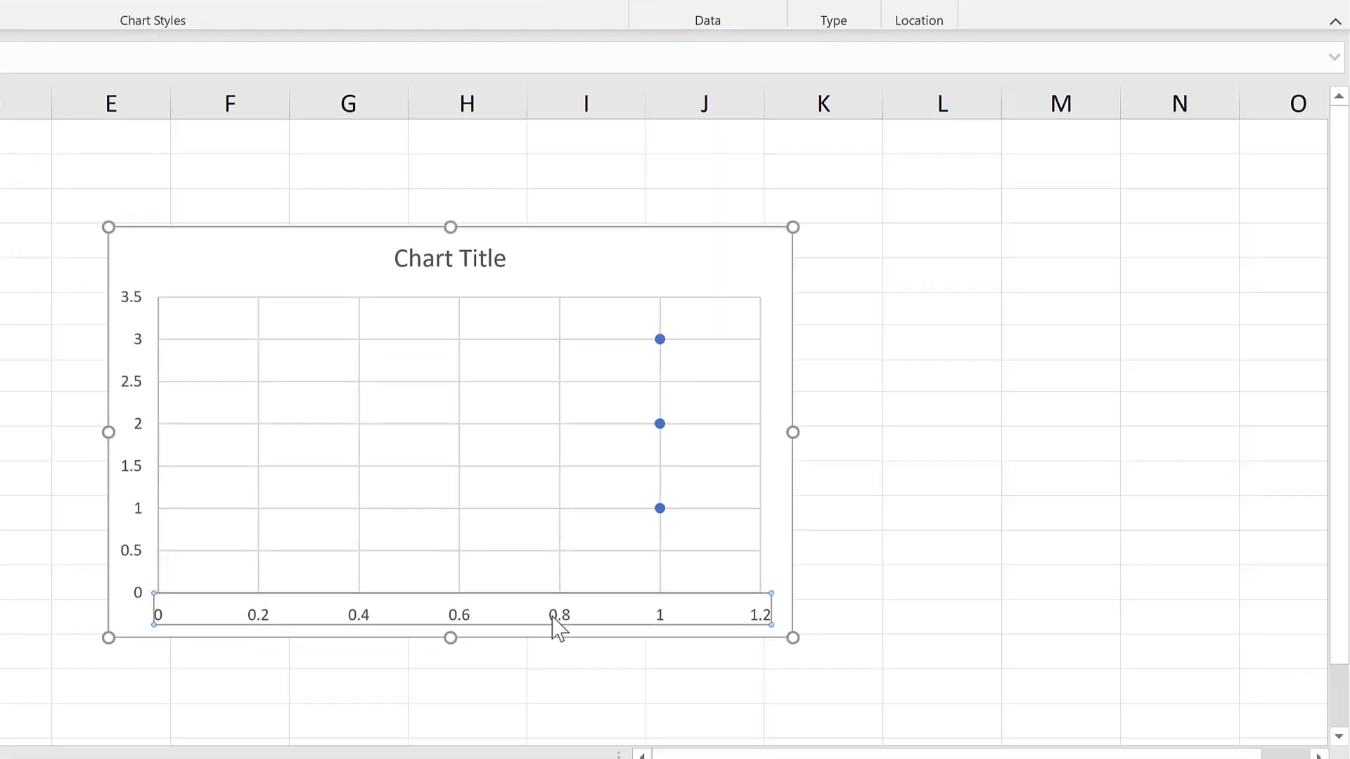
pyautogui.doubleClick(750, 663)
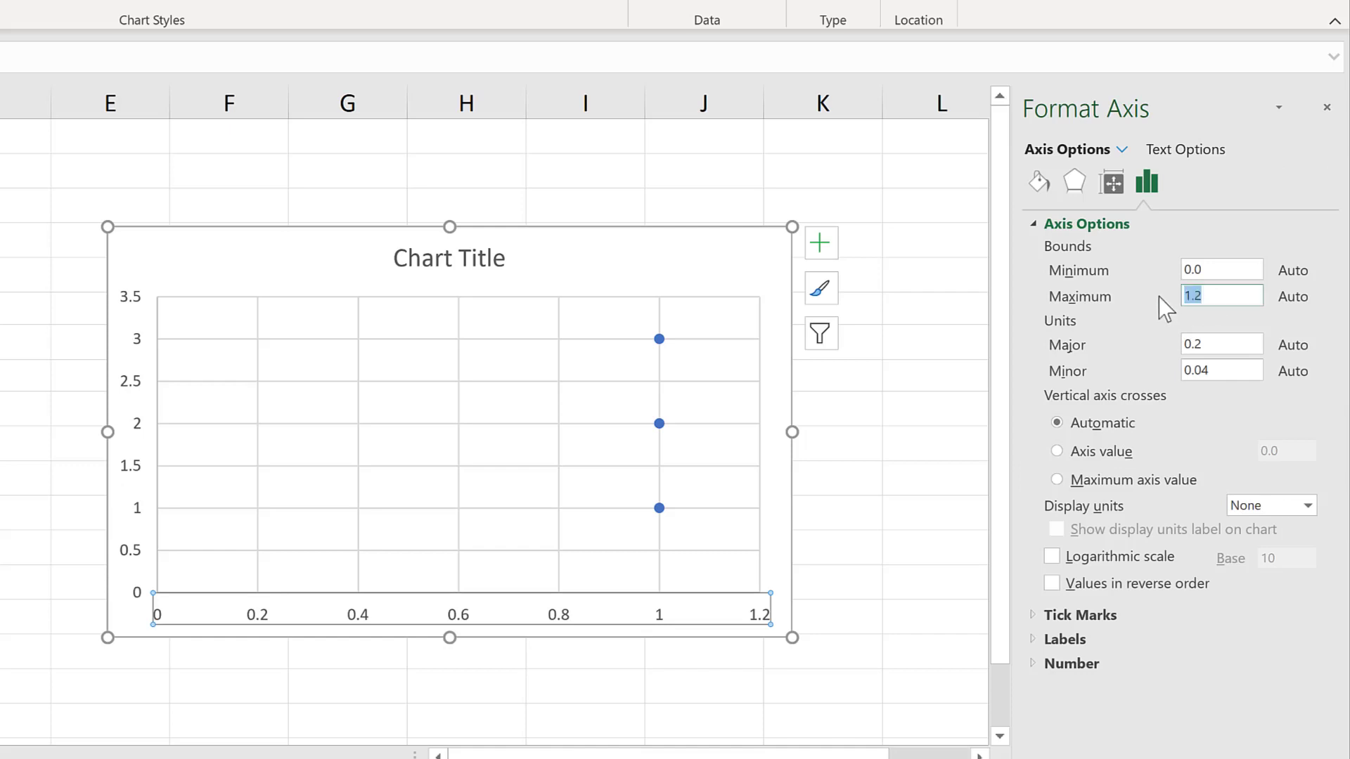
pyautogui.write('2')
pyautogui.press('Return')
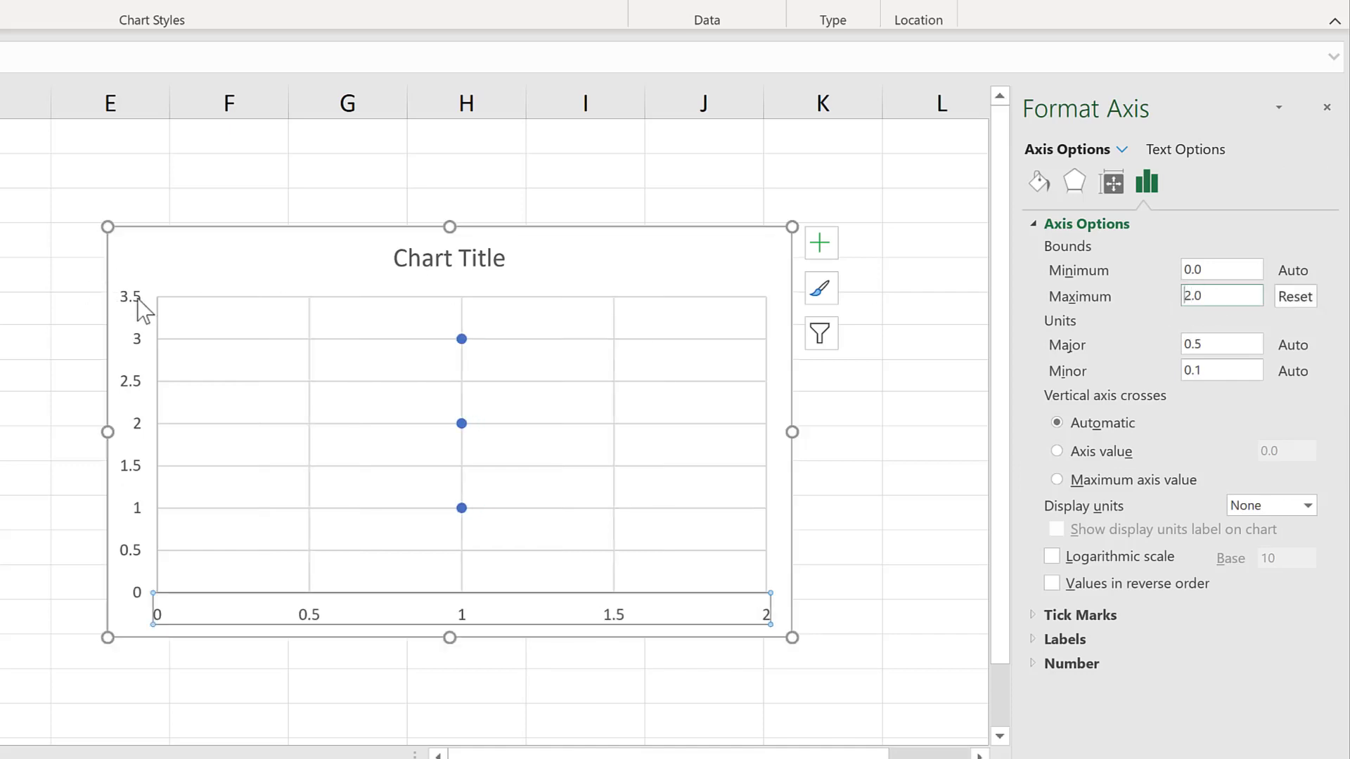
# Set the vertical axis minimum to 0.5
pyautogui.click(138, 298)
pyautogui.click(1233, 269)
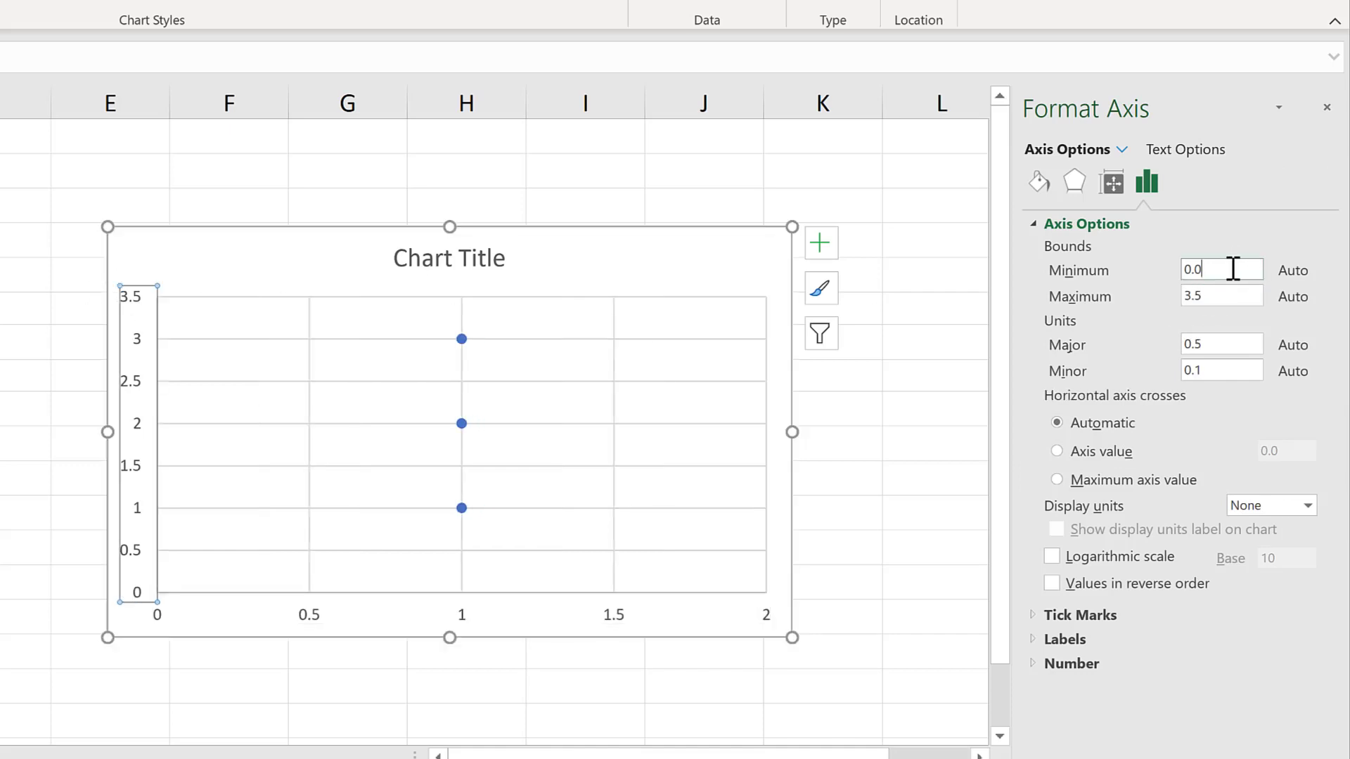
pyautogui.write('5')
pyautogui.click(1292, 263)
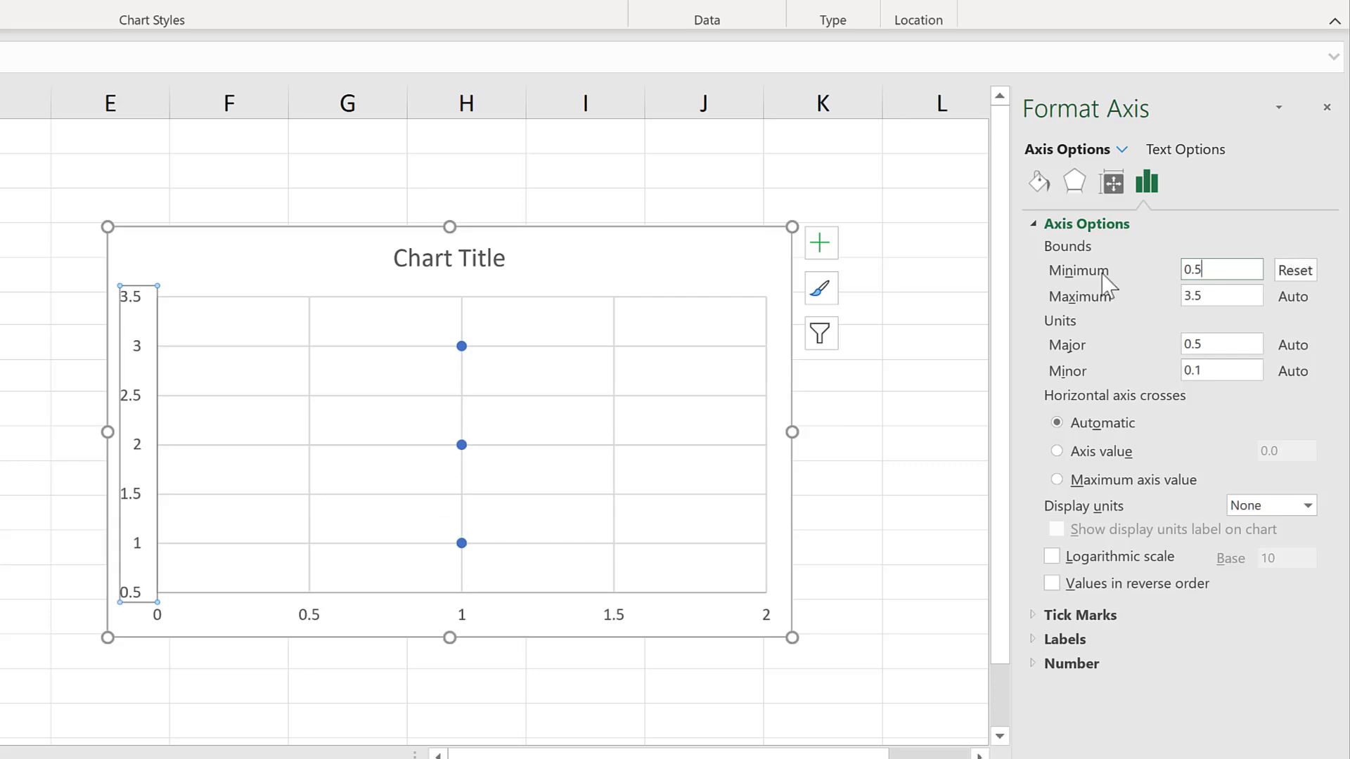
pyautogui.click(770, 263)
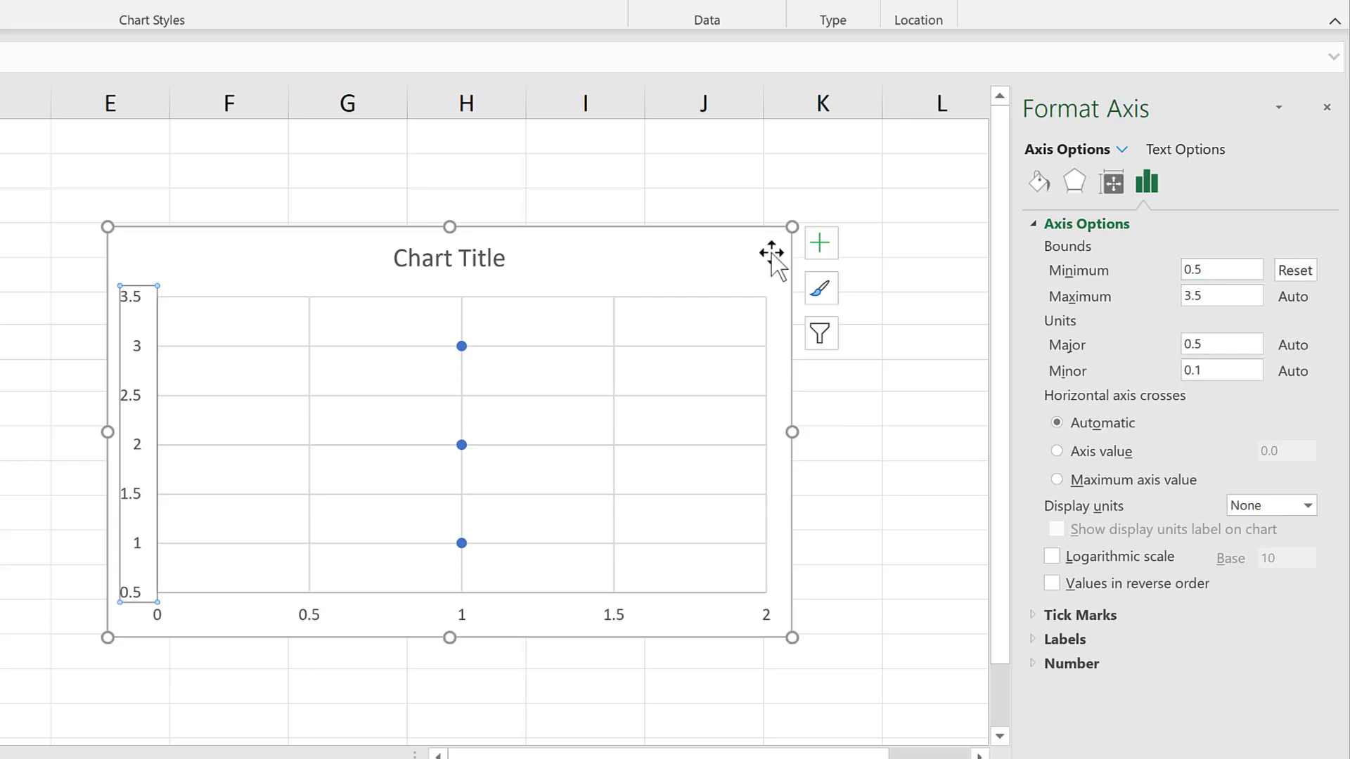
# Hide the chart's axes, title and gridlines
pyautogui.click(827, 255)
pyautogui.click(862, 284)
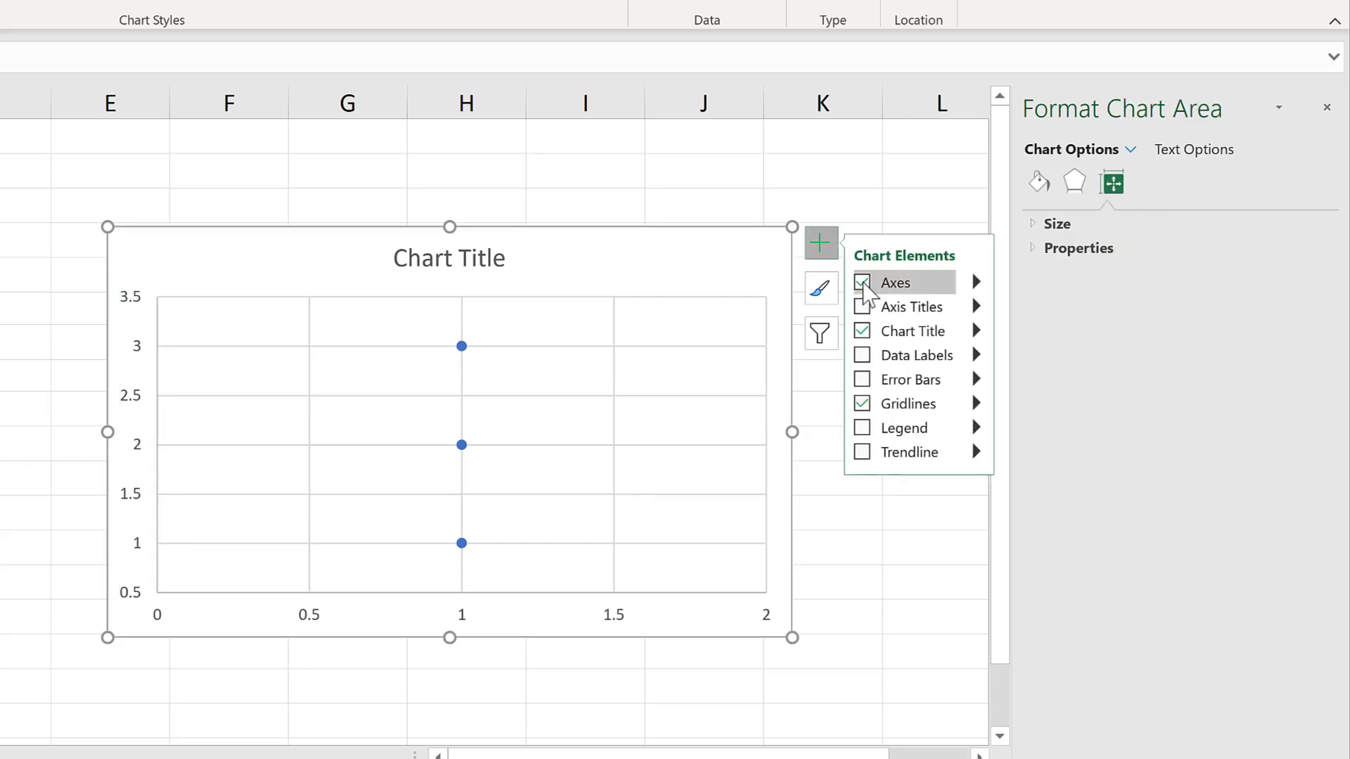
pyautogui.click(862, 330)
pyautogui.click(862, 404)
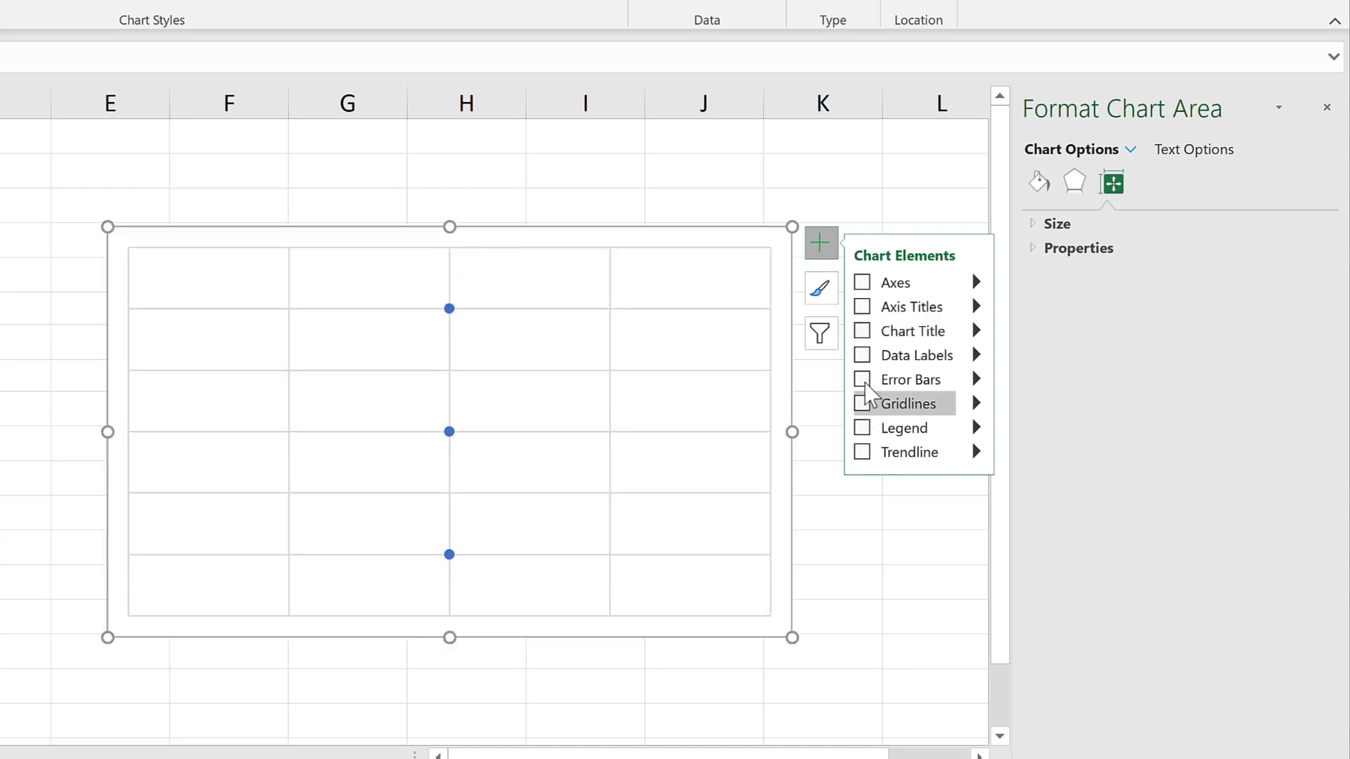
pyautogui.press('Escape')
pyautogui.press('Escape')
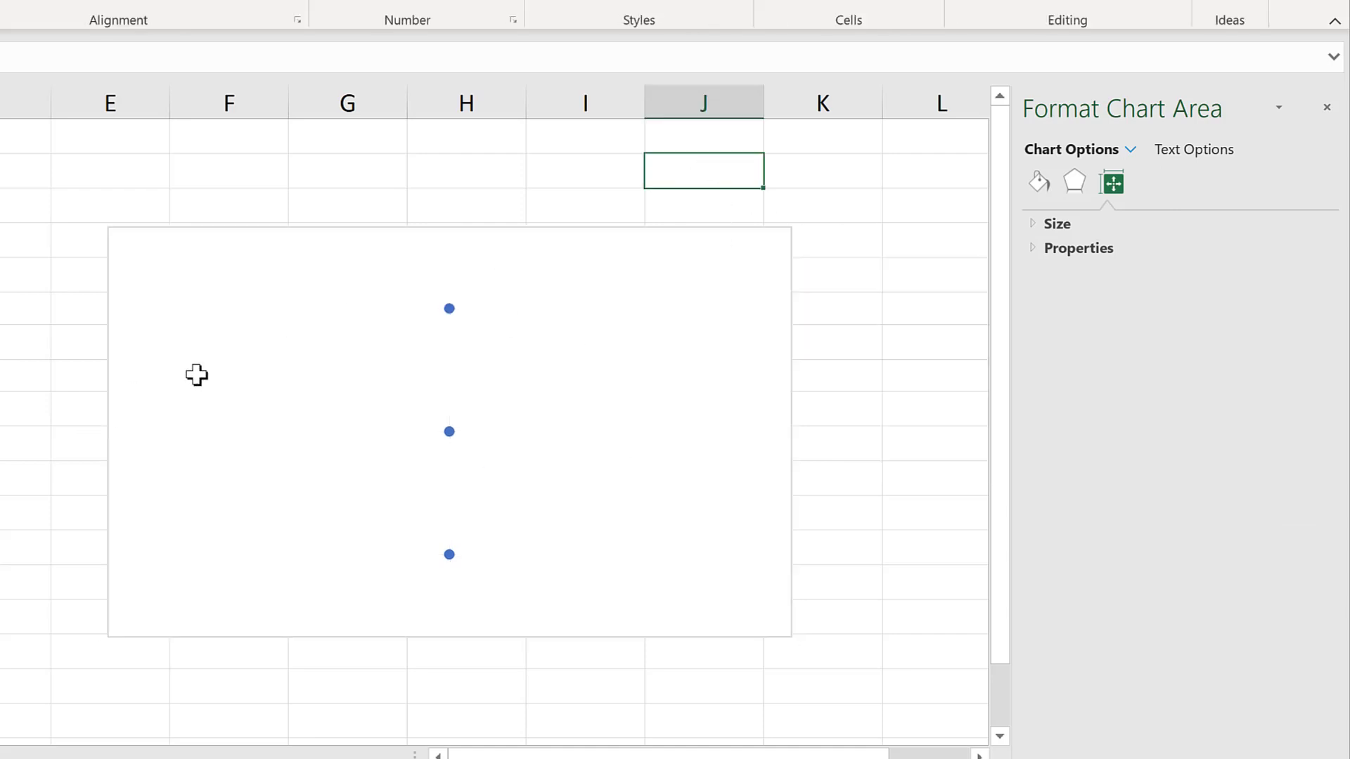
# Resize the chart tall and narrow and move it up and right
pyautogui.click(109, 428)
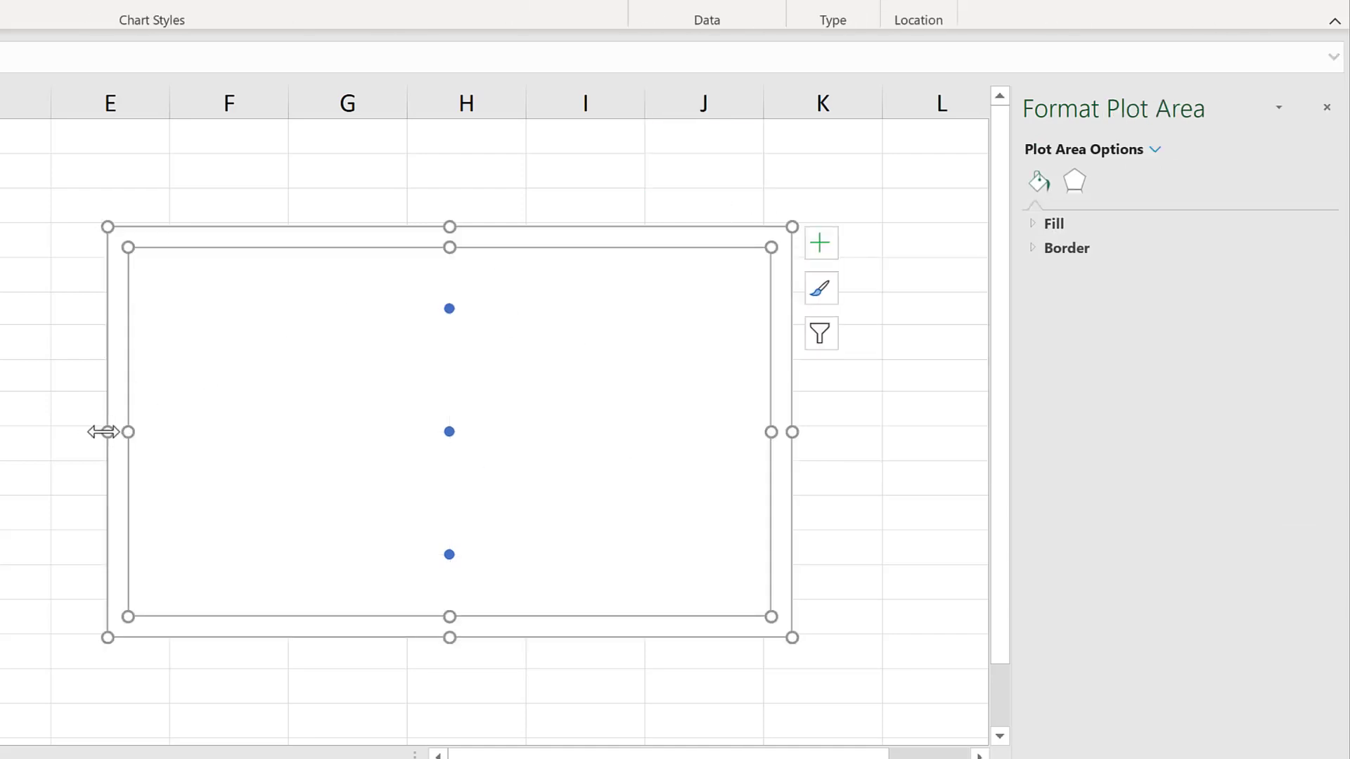
pyautogui.moveTo(434, 419); pyautogui.dragTo(577, 392)
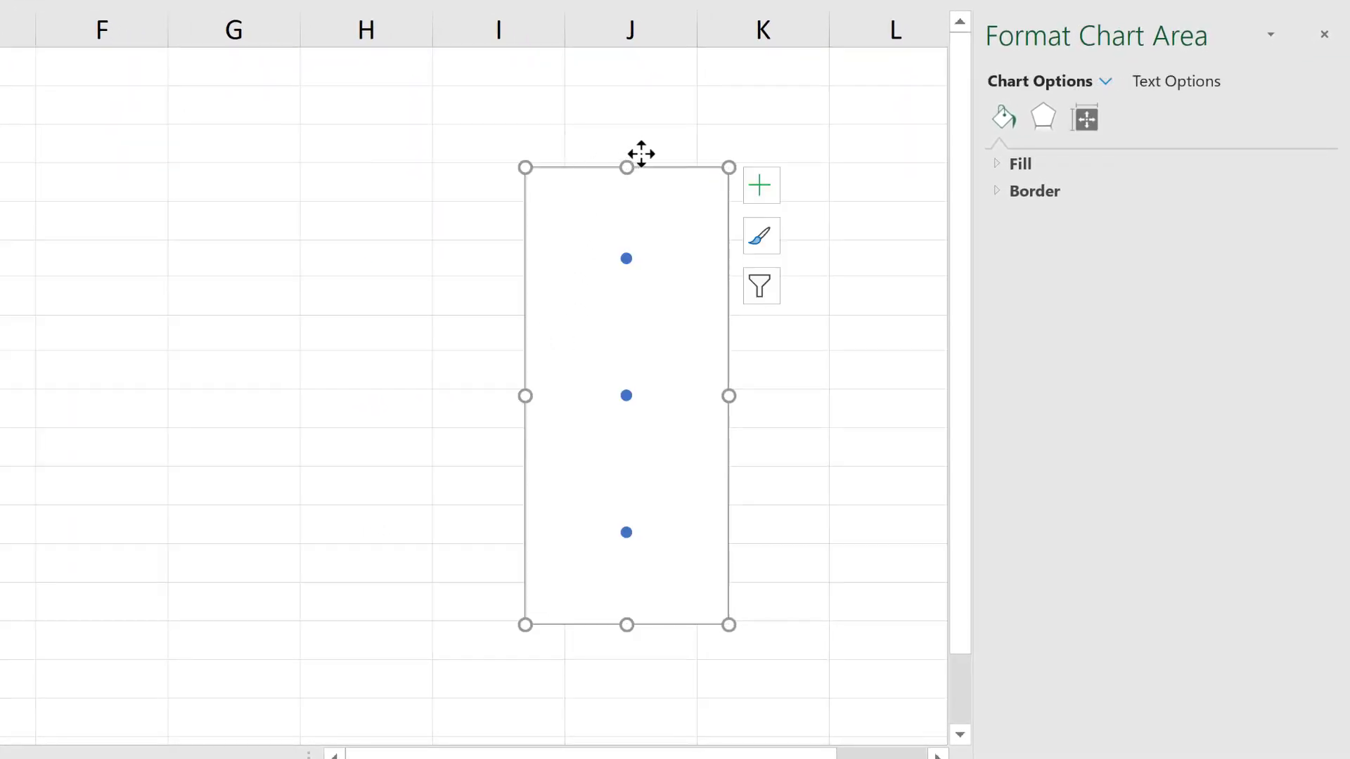
pyautogui.moveTo(641, 153); pyautogui.dragTo(709, 132)
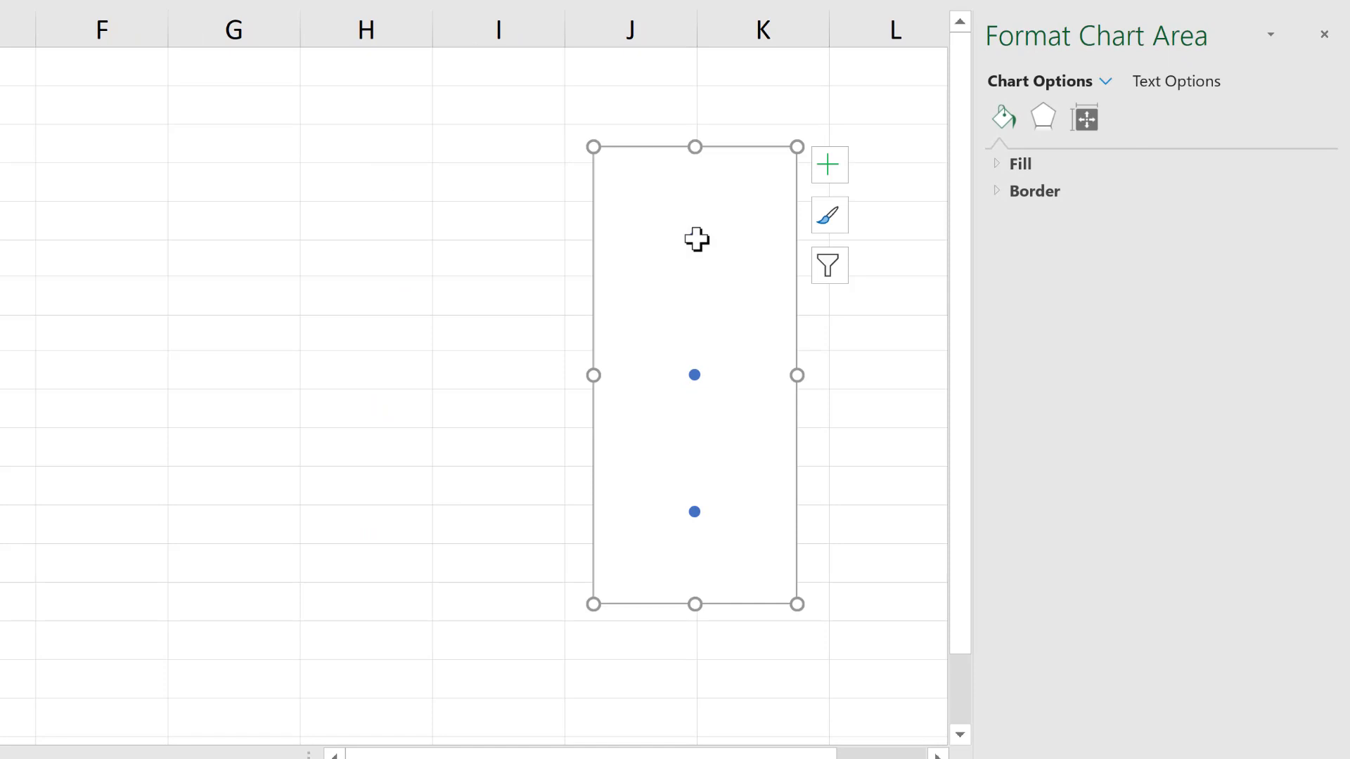
# Give the series built-in markers of size 50
pyautogui.click(695, 238)
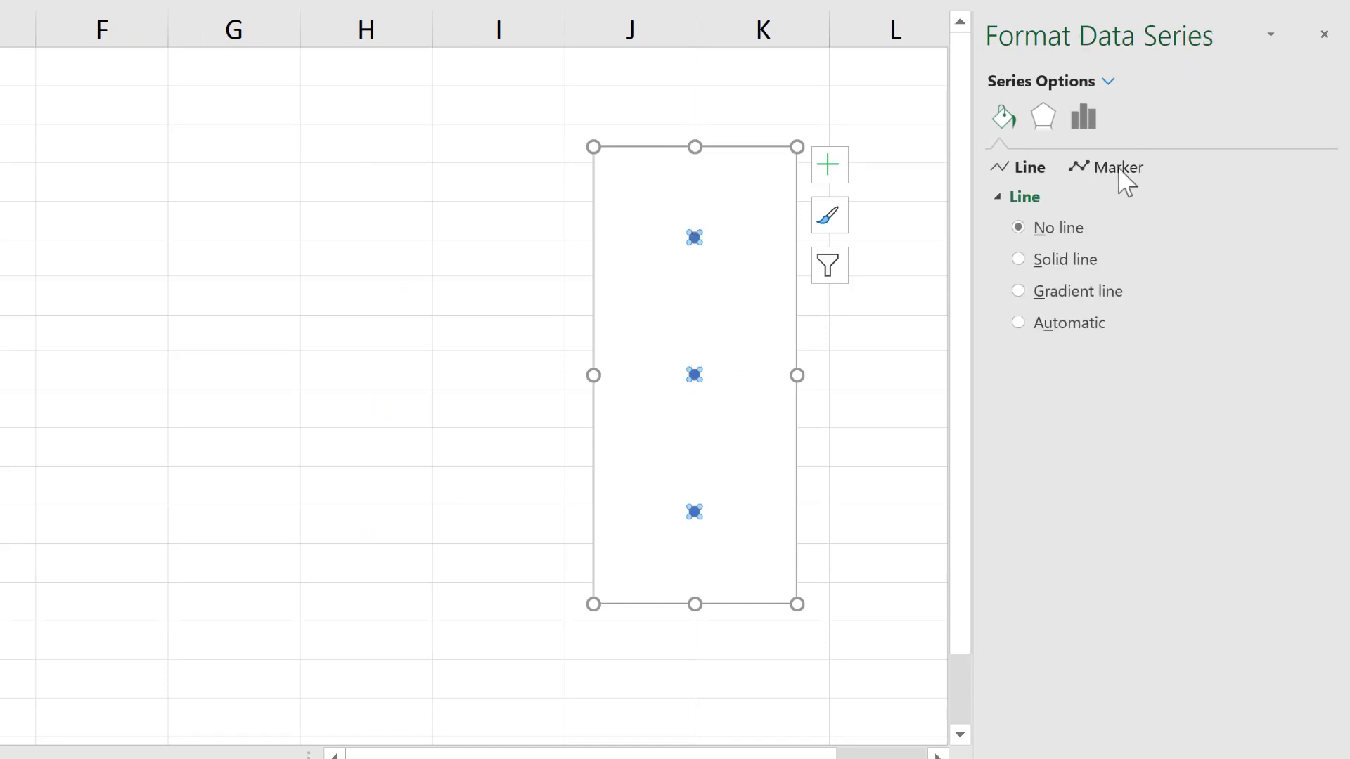
pyautogui.click(1119, 170)
pyautogui.click(1114, 200)
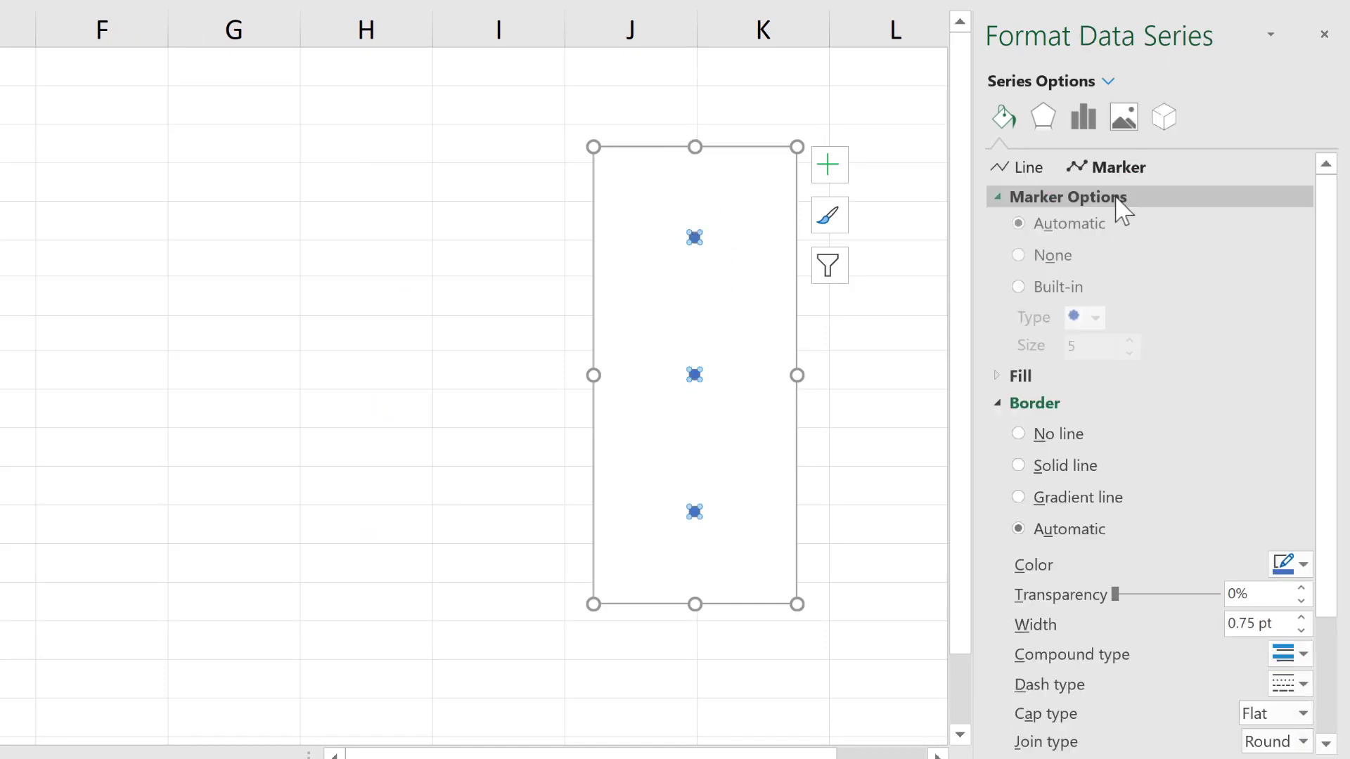
pyautogui.click(1068, 294)
pyautogui.click(1077, 346)
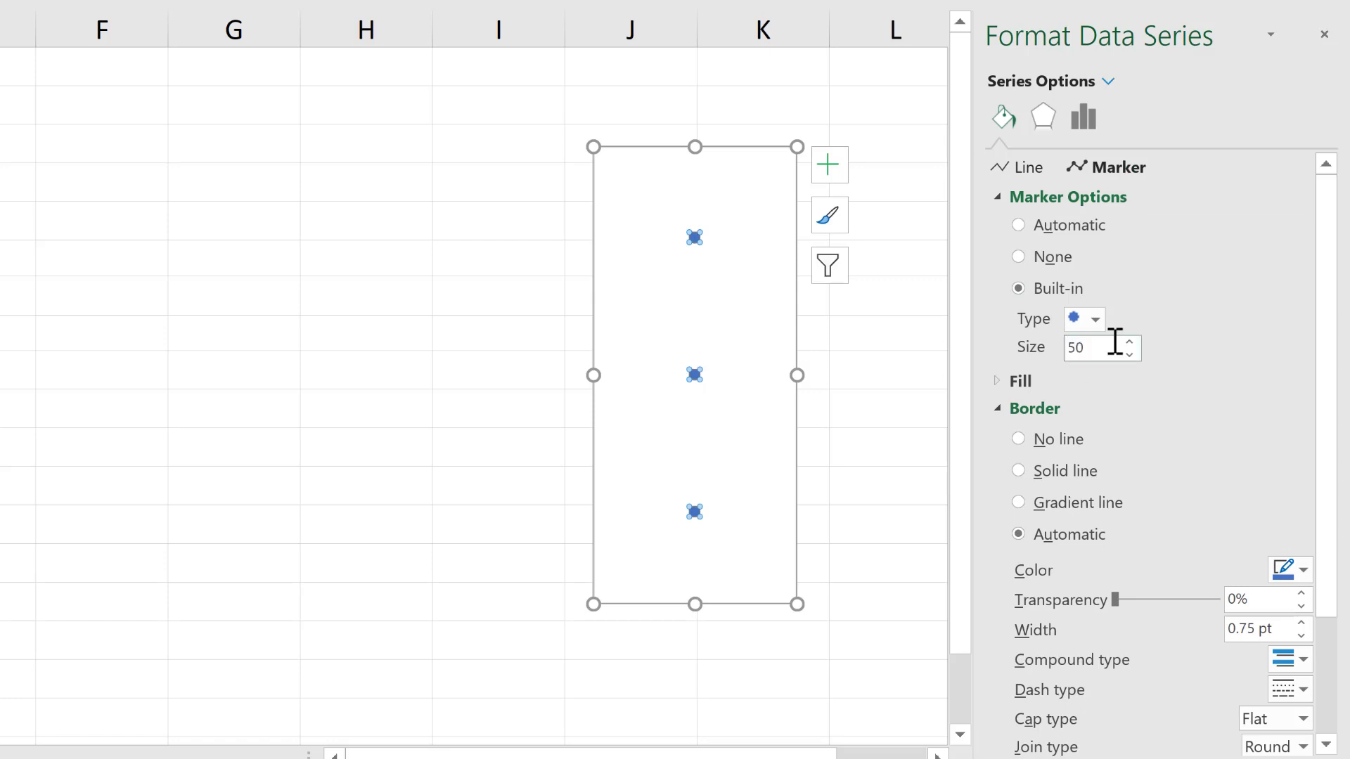
pyautogui.write('50')
pyautogui.press('Return')
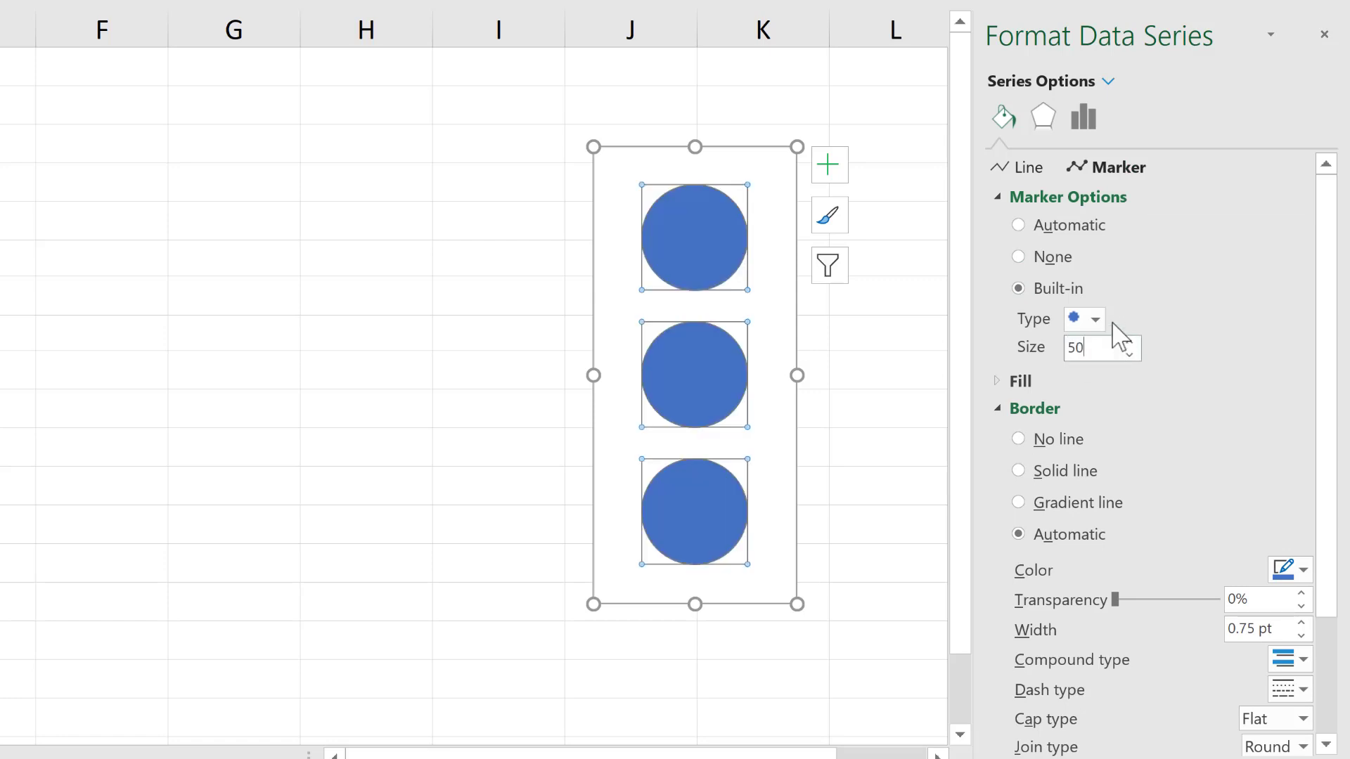
# Give the chart area a dark grey border and a grey background fill
pyautogui.click(744, 149)
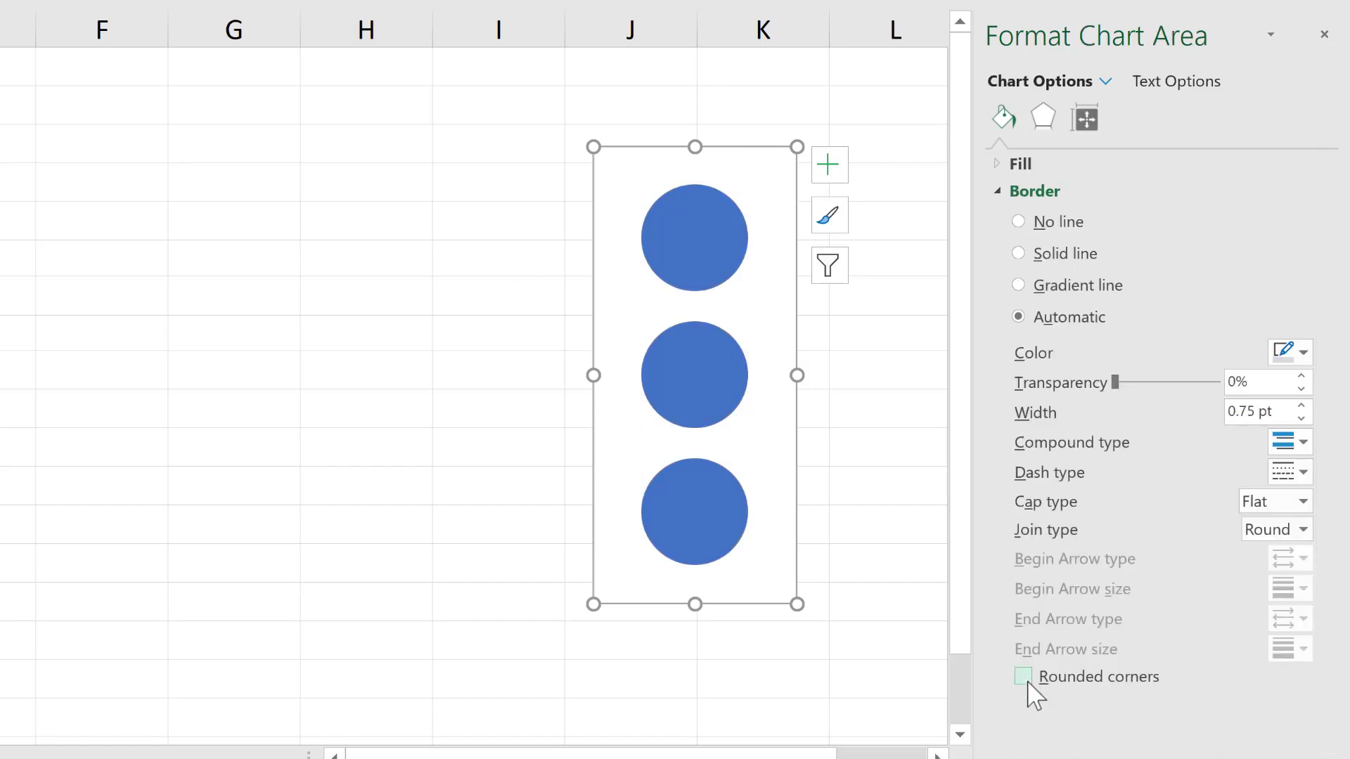
pyautogui.click(1289, 354)
pyautogui.click(1200, 486)
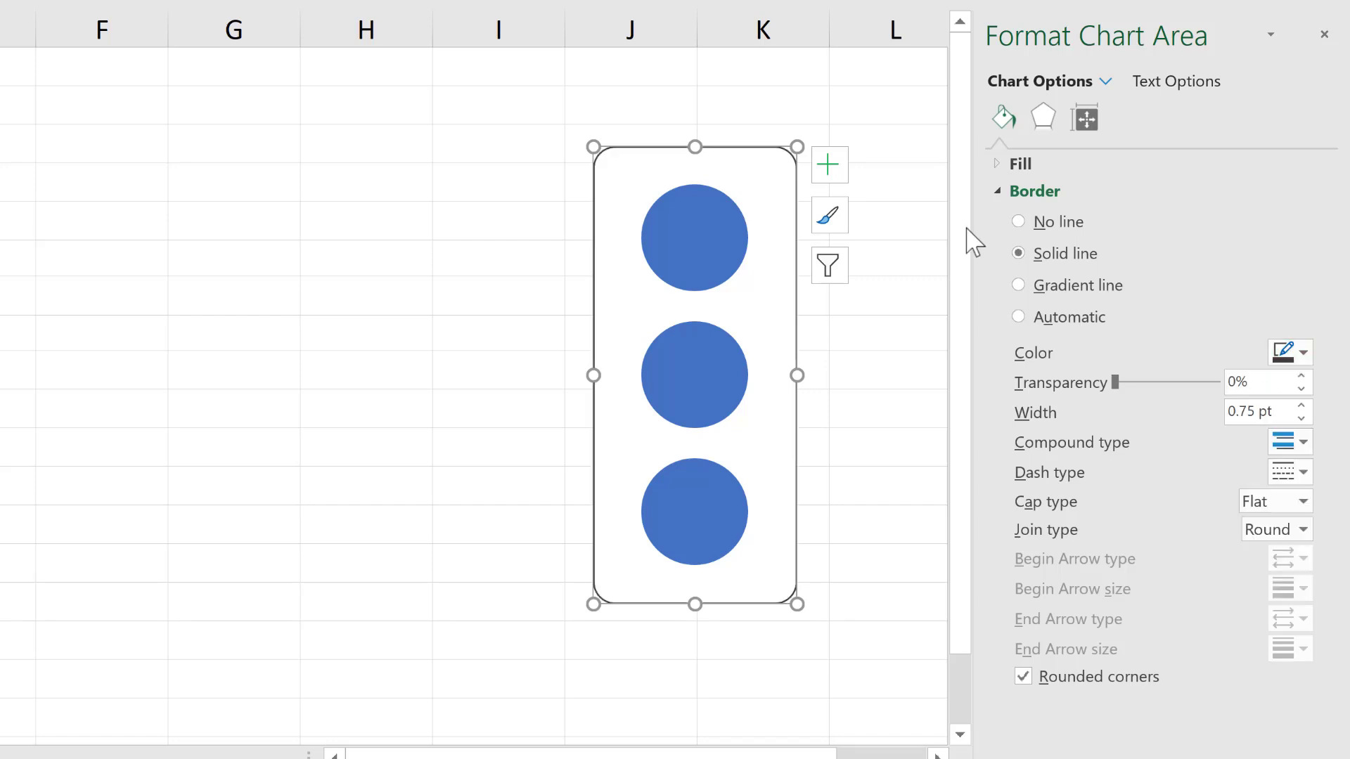
pyautogui.click(1002, 161)
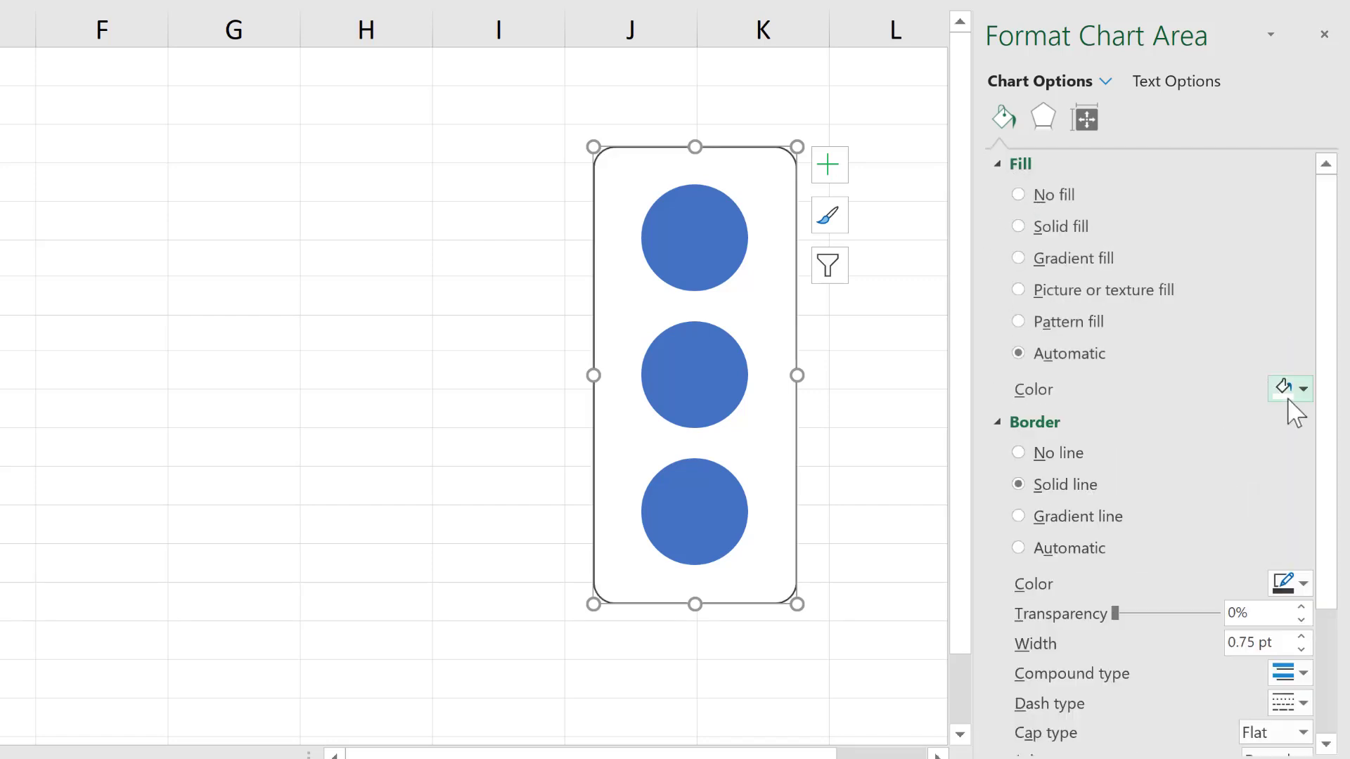
pyautogui.click(1289, 390)
pyautogui.click(1200, 486)
pyautogui.click(696, 217)
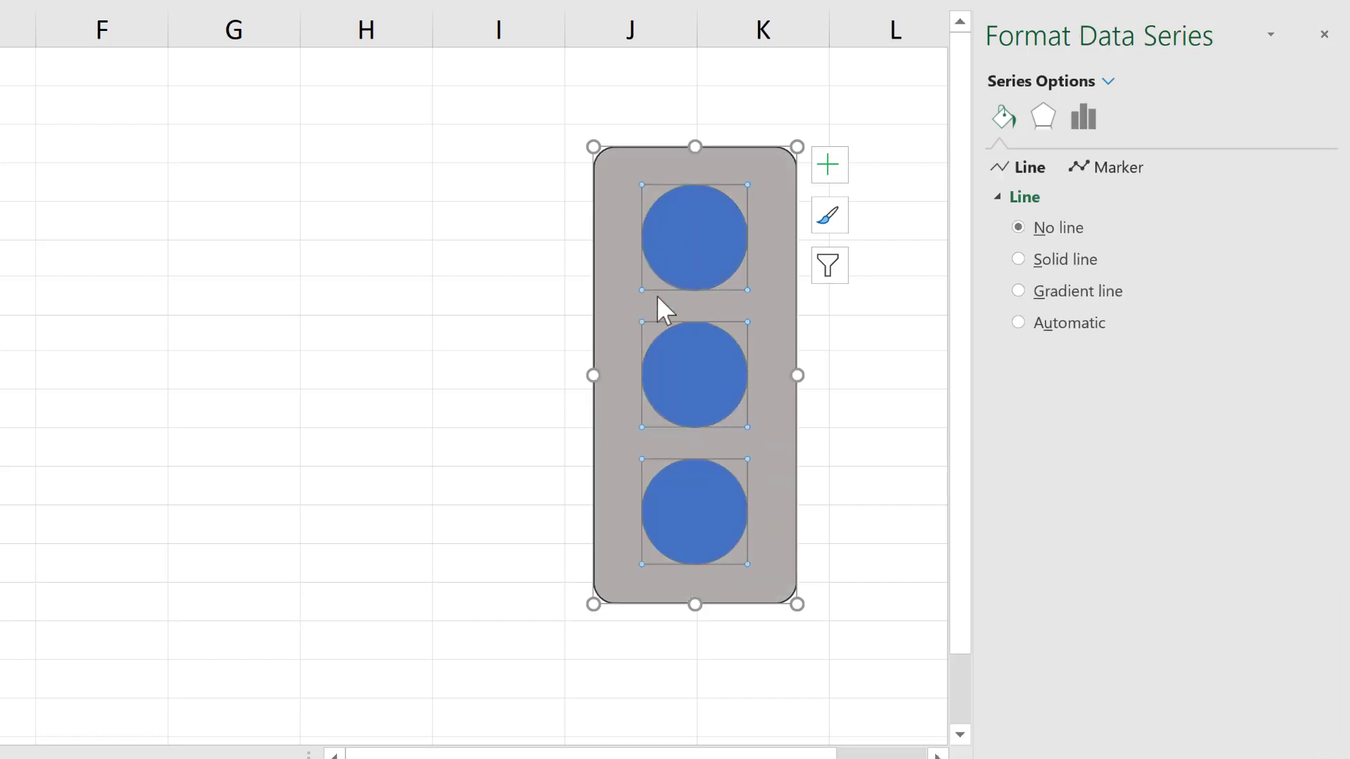
# Make all three circles borderless and red at 60% transparency
pyautogui.click(1120, 168)
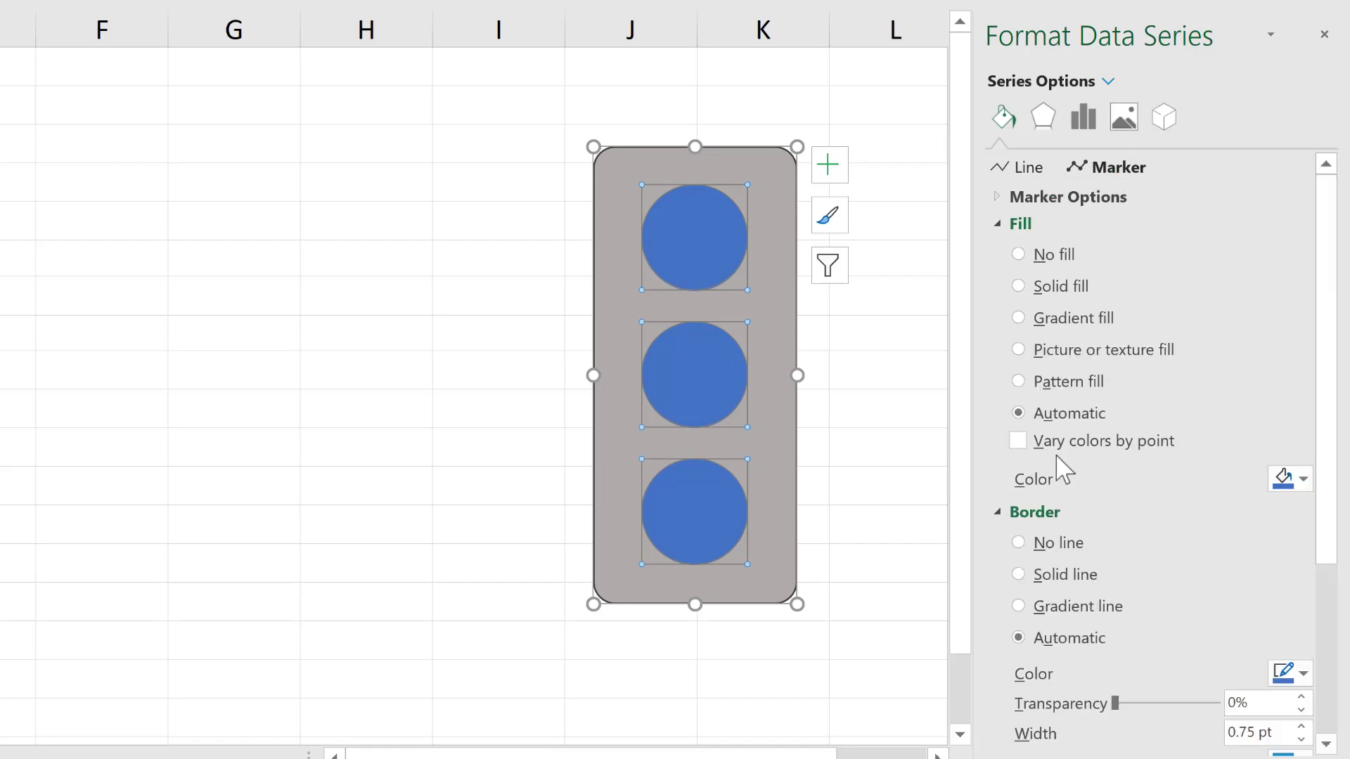
pyautogui.click(1025, 546)
pyautogui.click(1286, 477)
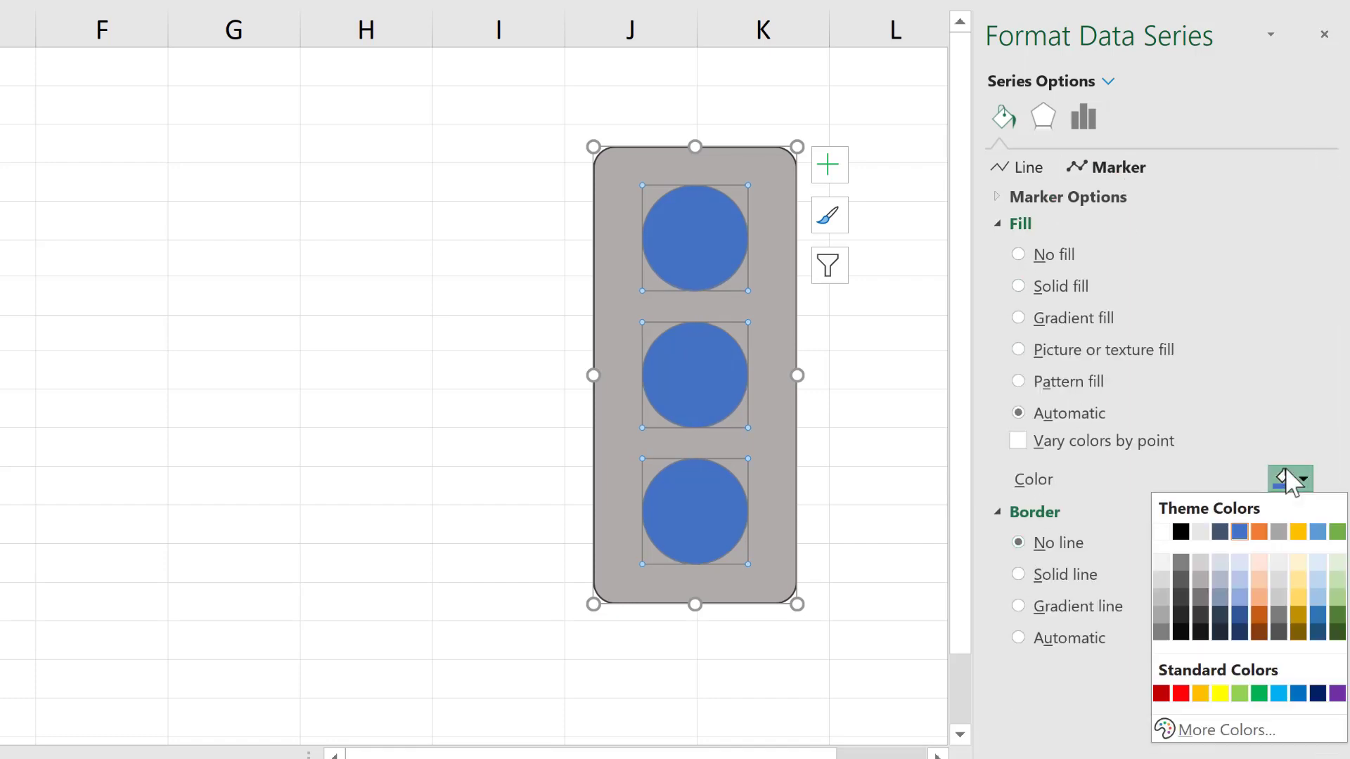
pyautogui.click(1181, 694)
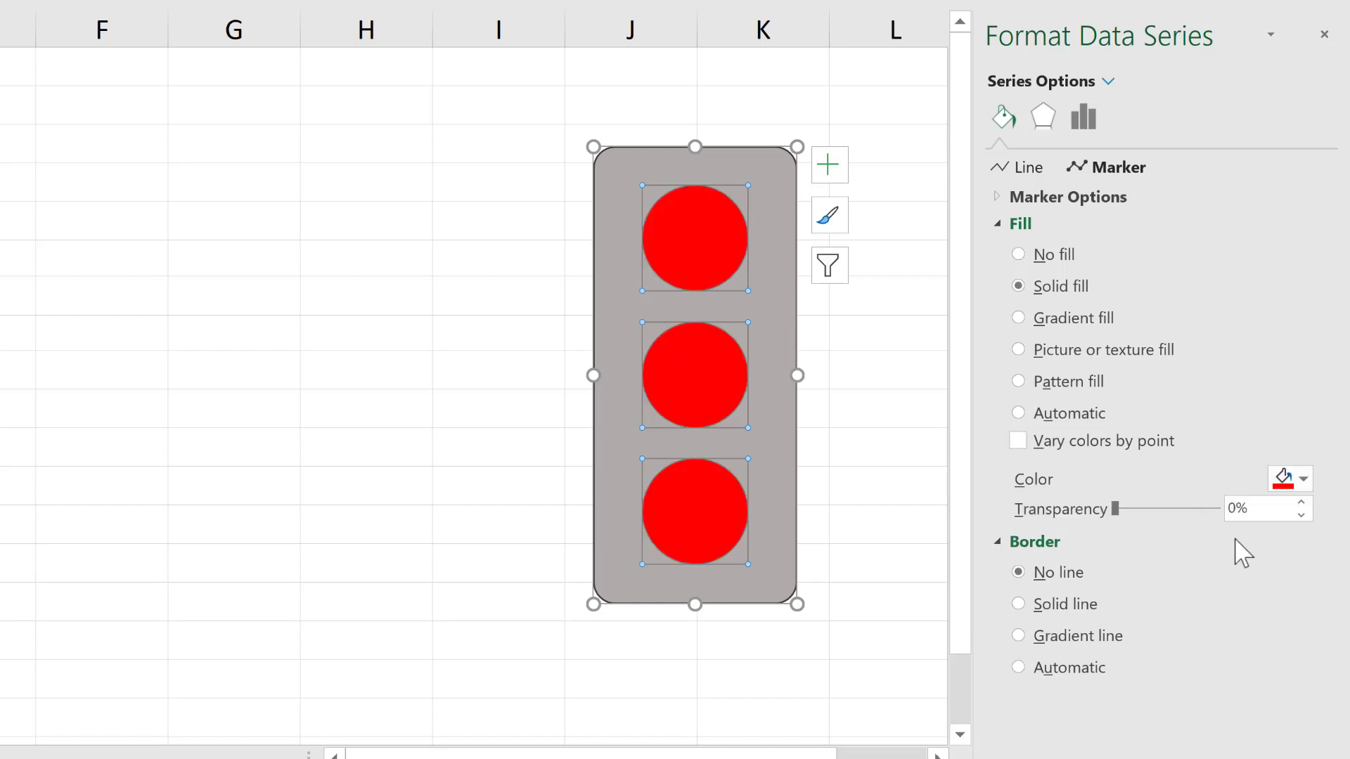
pyautogui.click(1235, 517)
pyautogui.write('60')
pyautogui.press('Return')
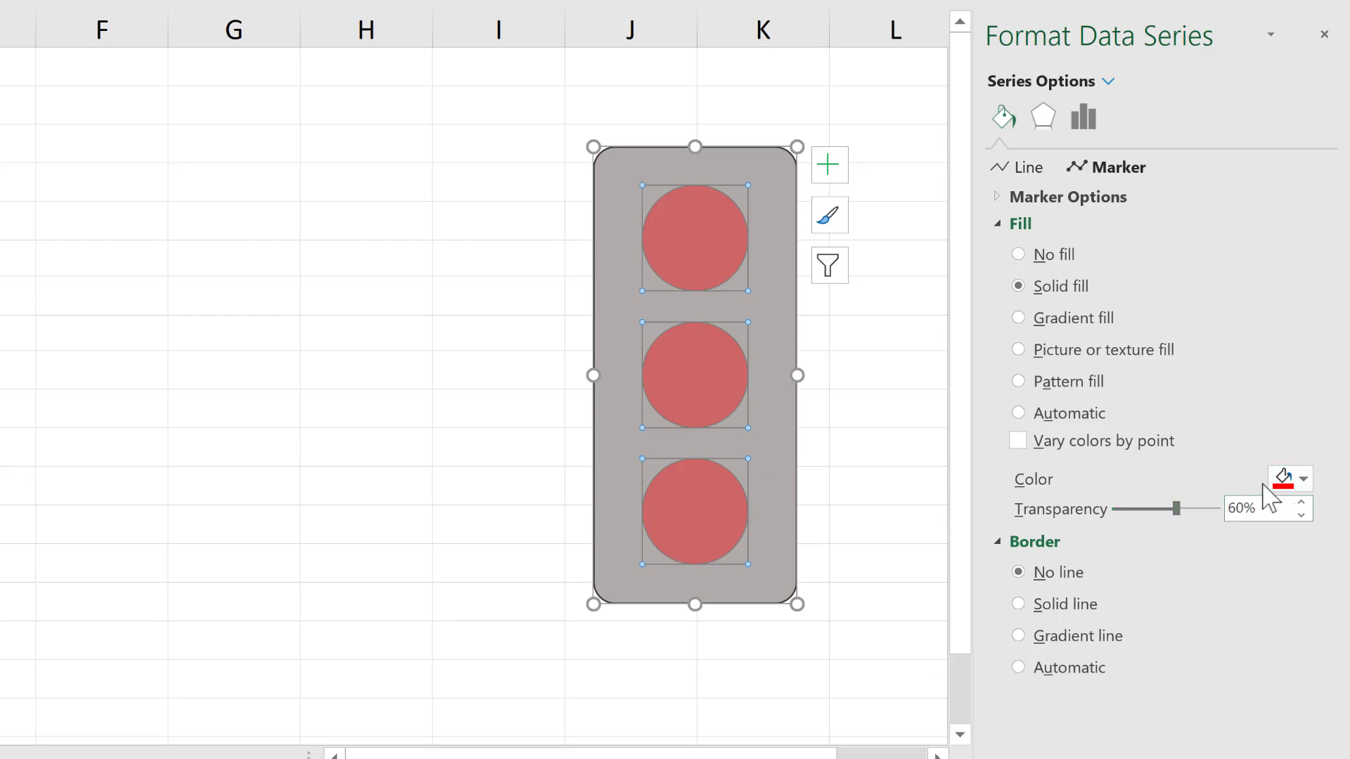
# Recolour the middle circle orange and the bottom circle green
pyautogui.click(711, 412)
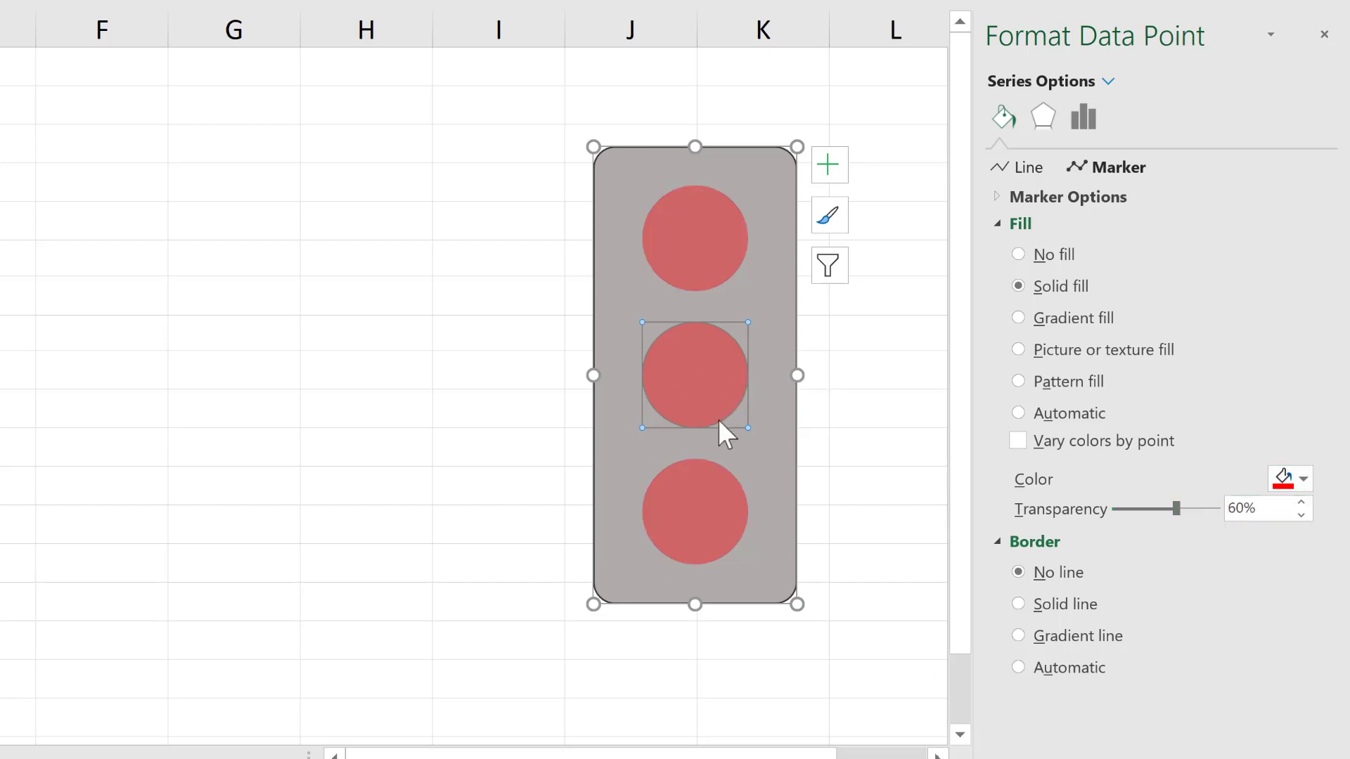
pyautogui.click(1293, 479)
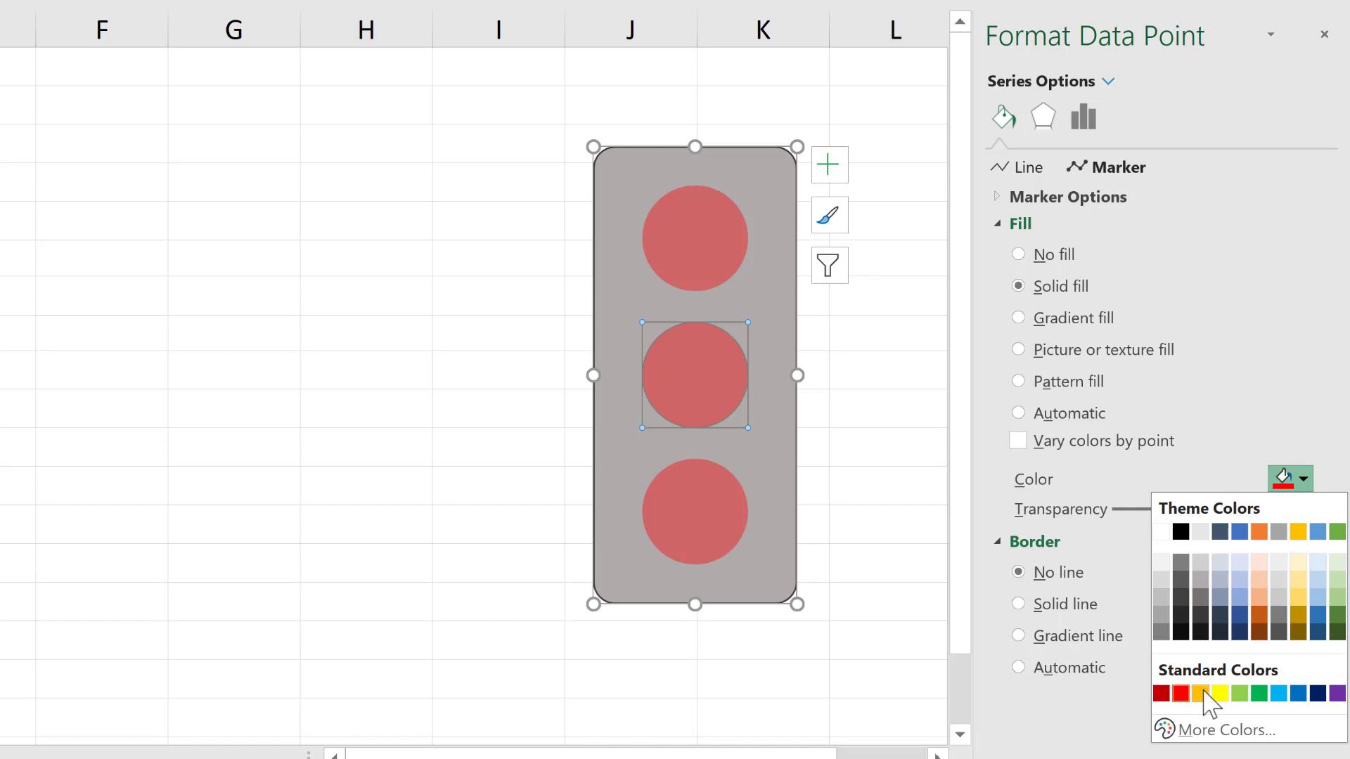
pyautogui.click(1200, 693)
pyautogui.click(703, 490)
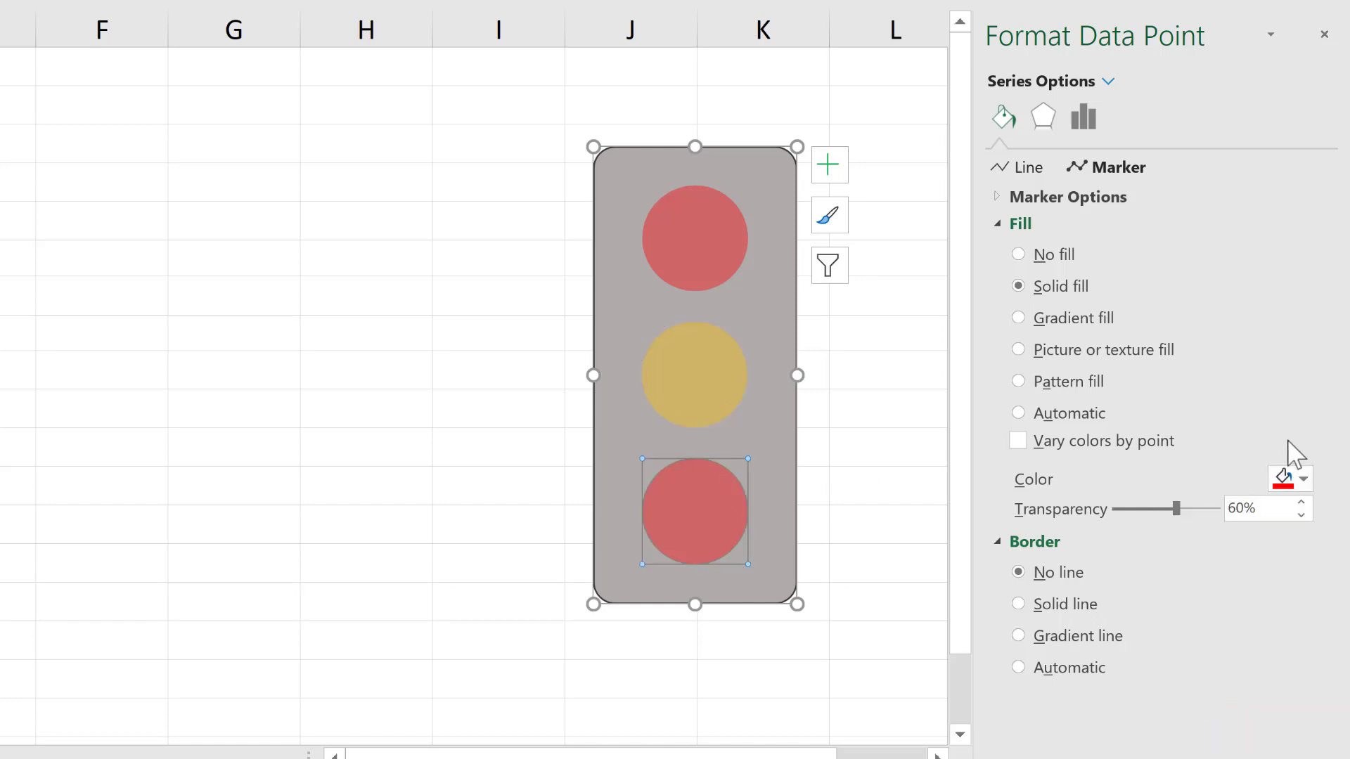
pyautogui.click(1290, 488)
pyautogui.click(1334, 530)
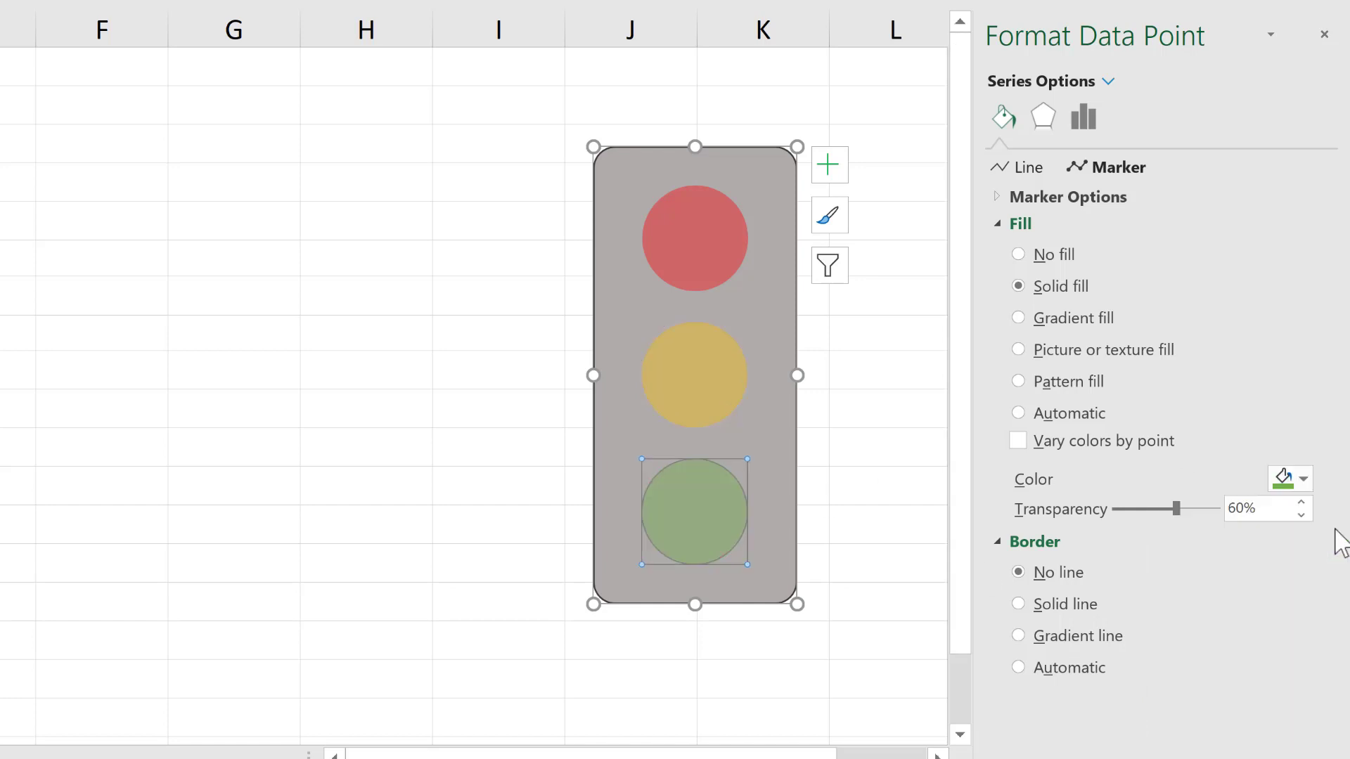
pyautogui.click(518, 192)
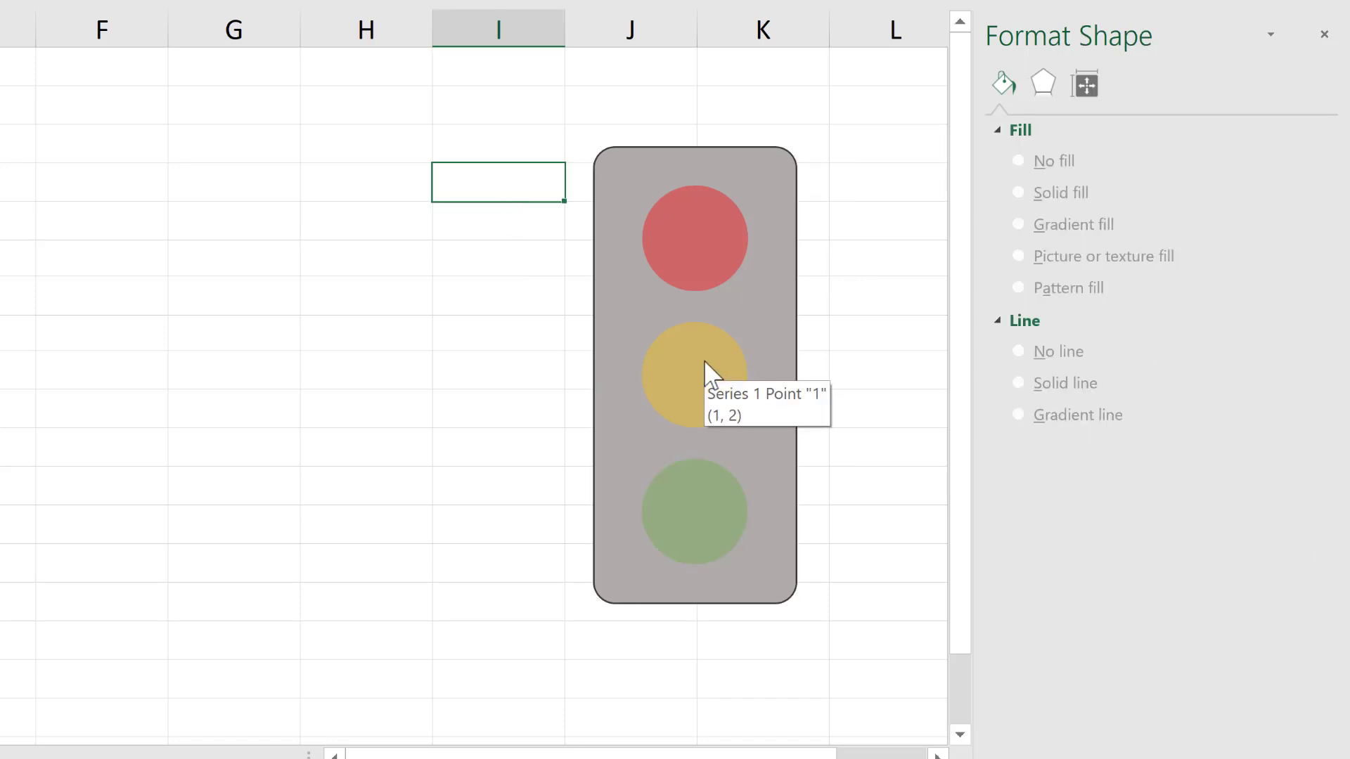
# Enter the label 'Value' in G4 with a test value of 50
pyautogui.click(269, 136)
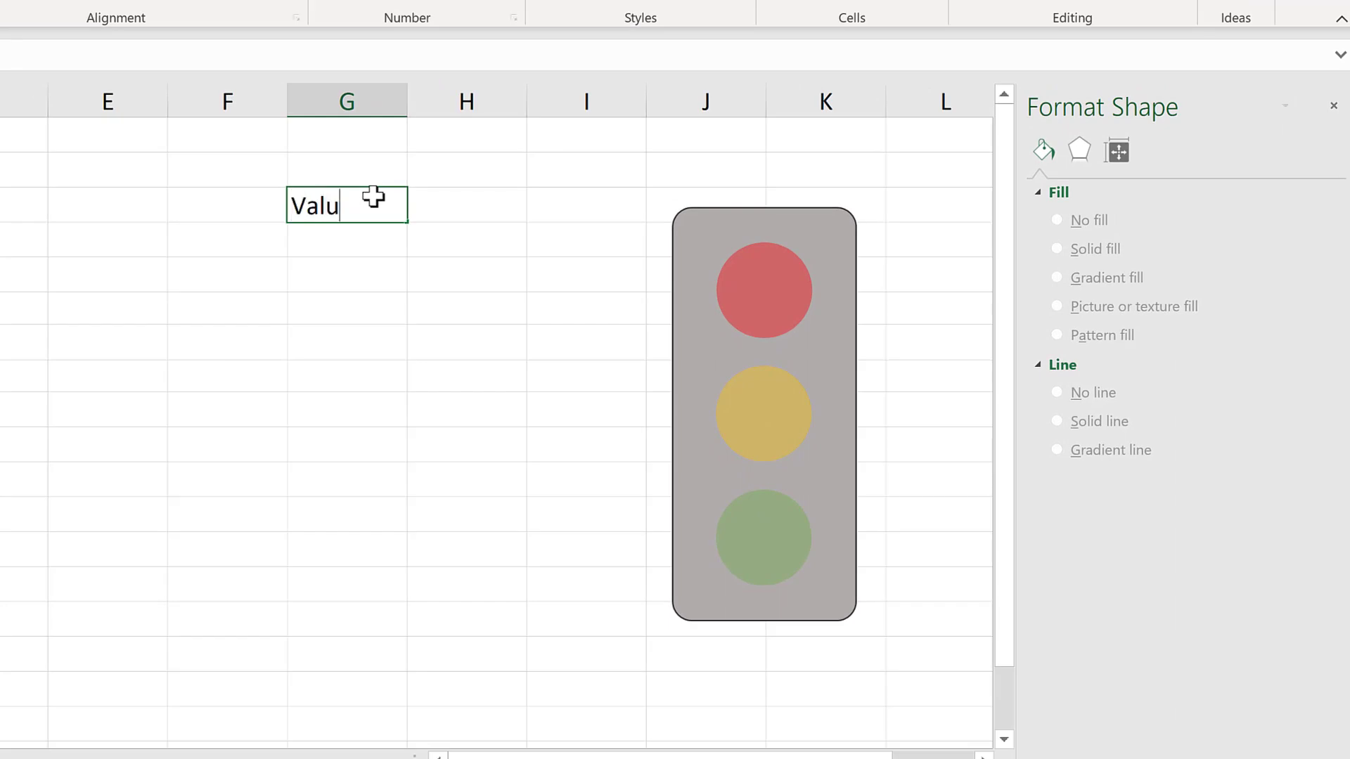
pyautogui.write('Value')
pyautogui.press('Tab')
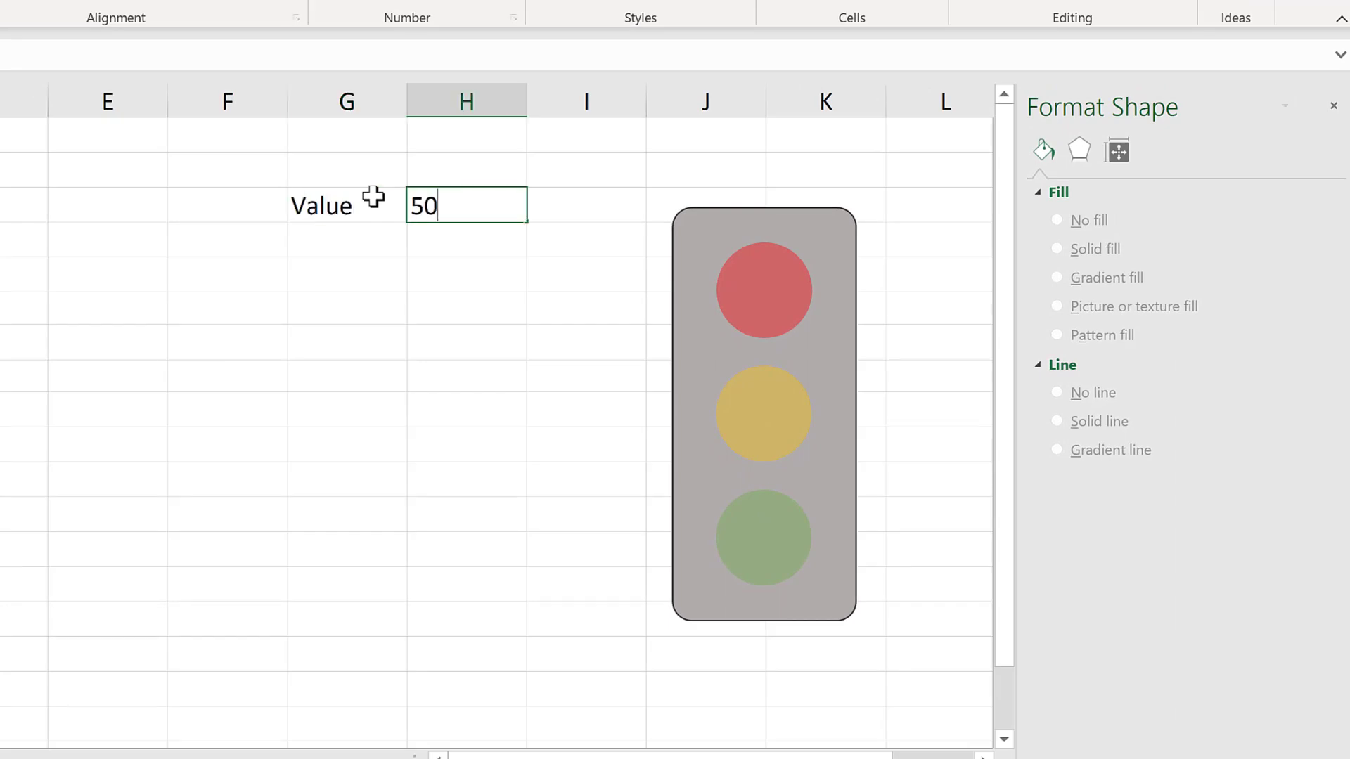
pyautogui.press('Return')
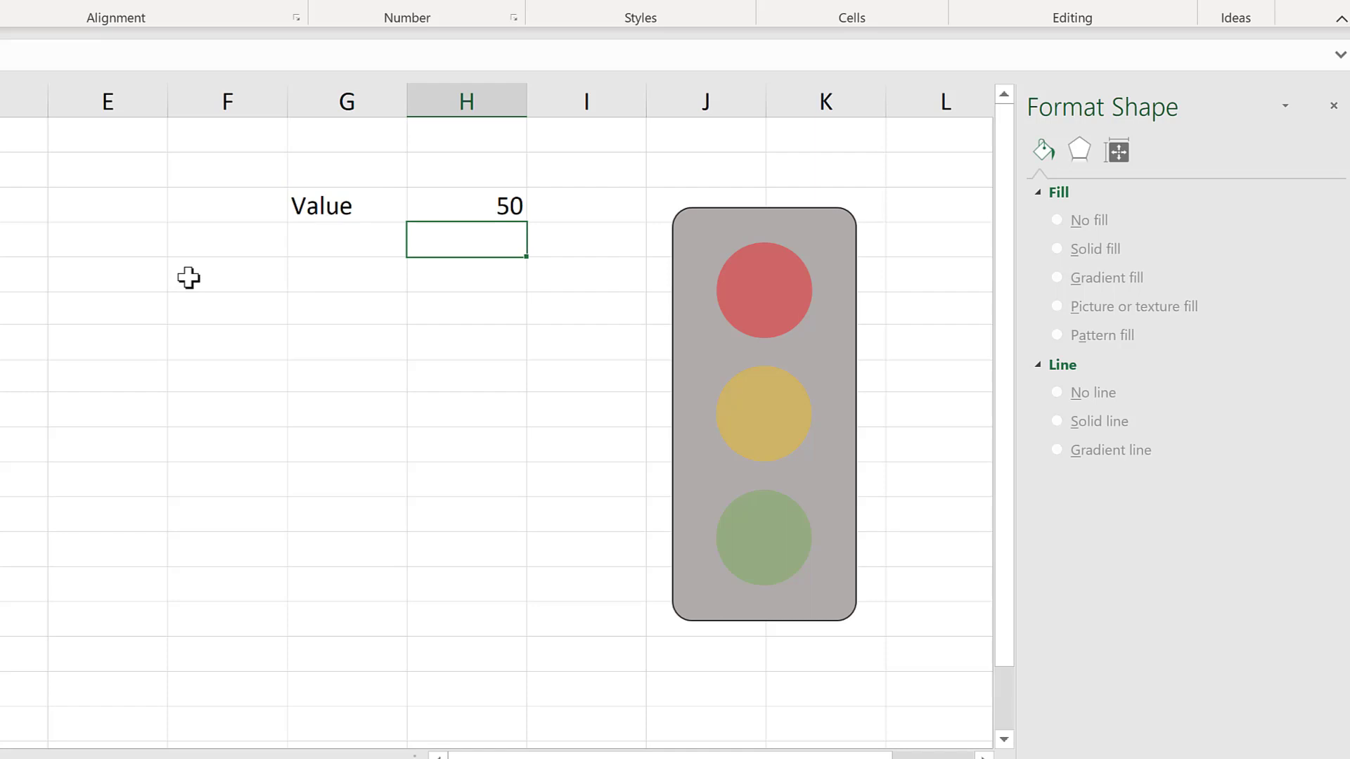
# List the colours red, orange and green down from E6
pyautogui.click(130, 269)
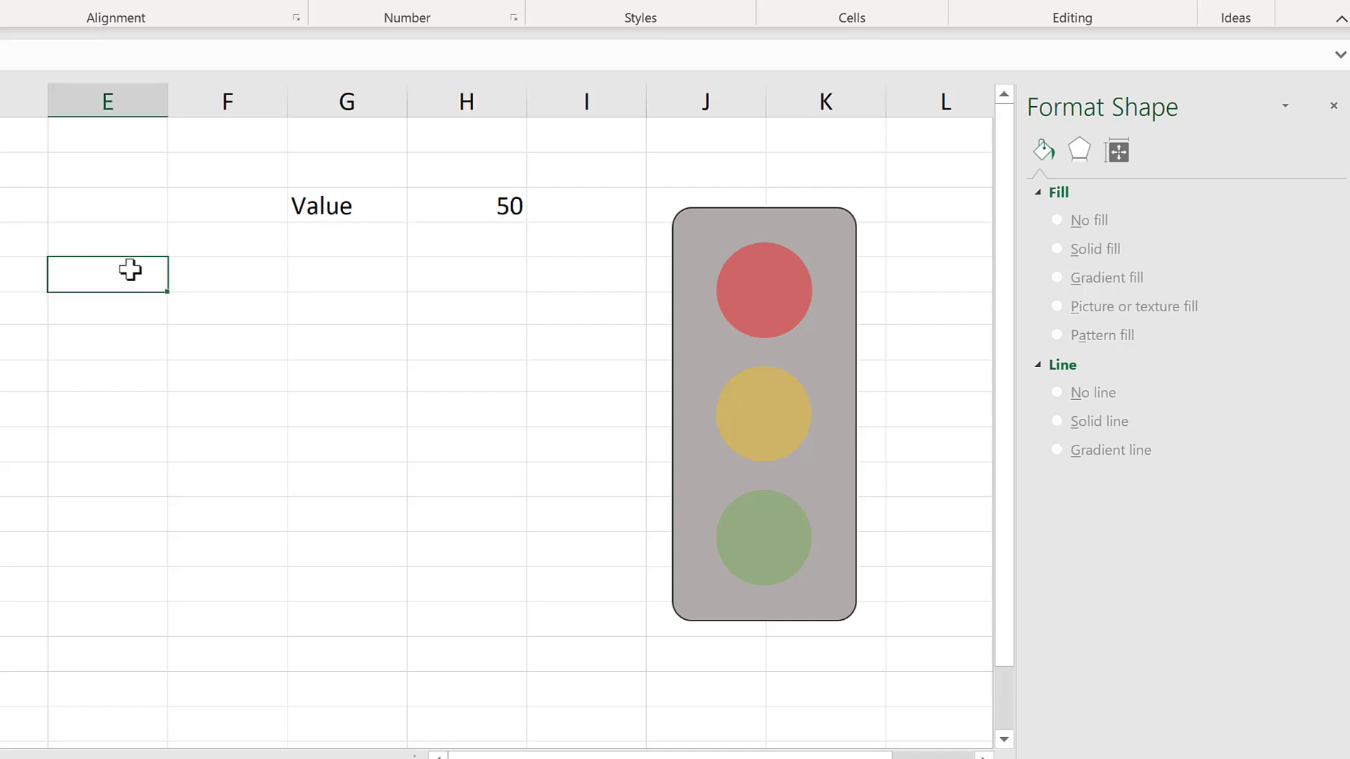
pyautogui.write('red')
pyautogui.press('Return')
pyautogui.write('o')
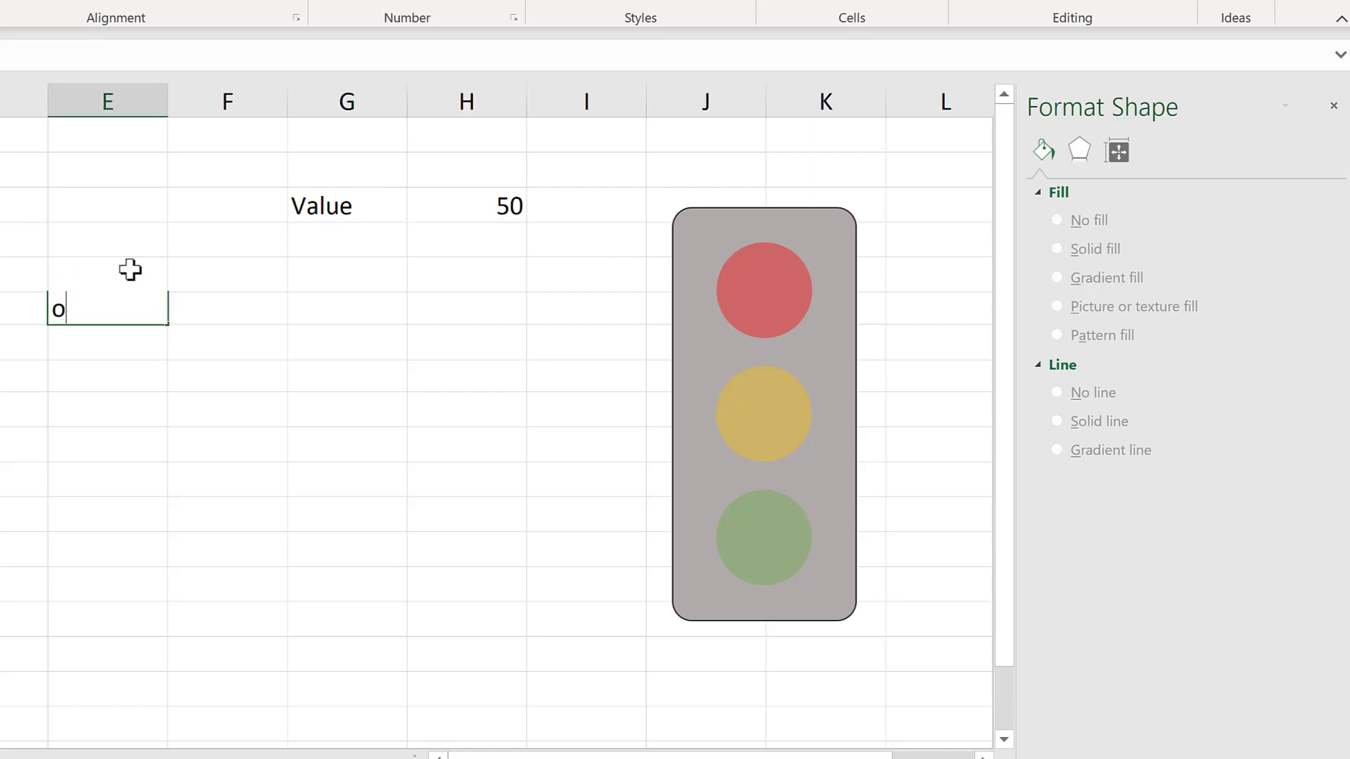
pyautogui.write('range')
pyautogui.press('Return')
pyautogui.write('green')
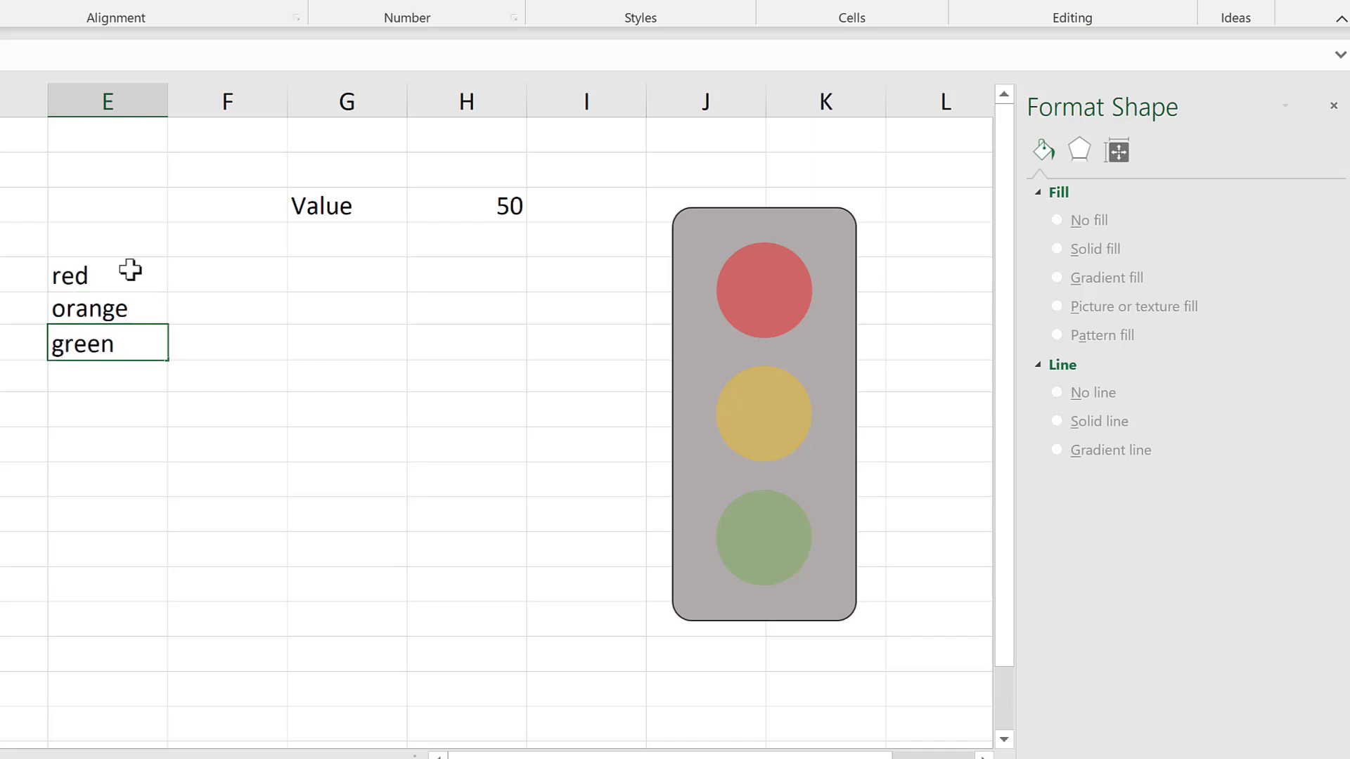
pyautogui.press('Tab')
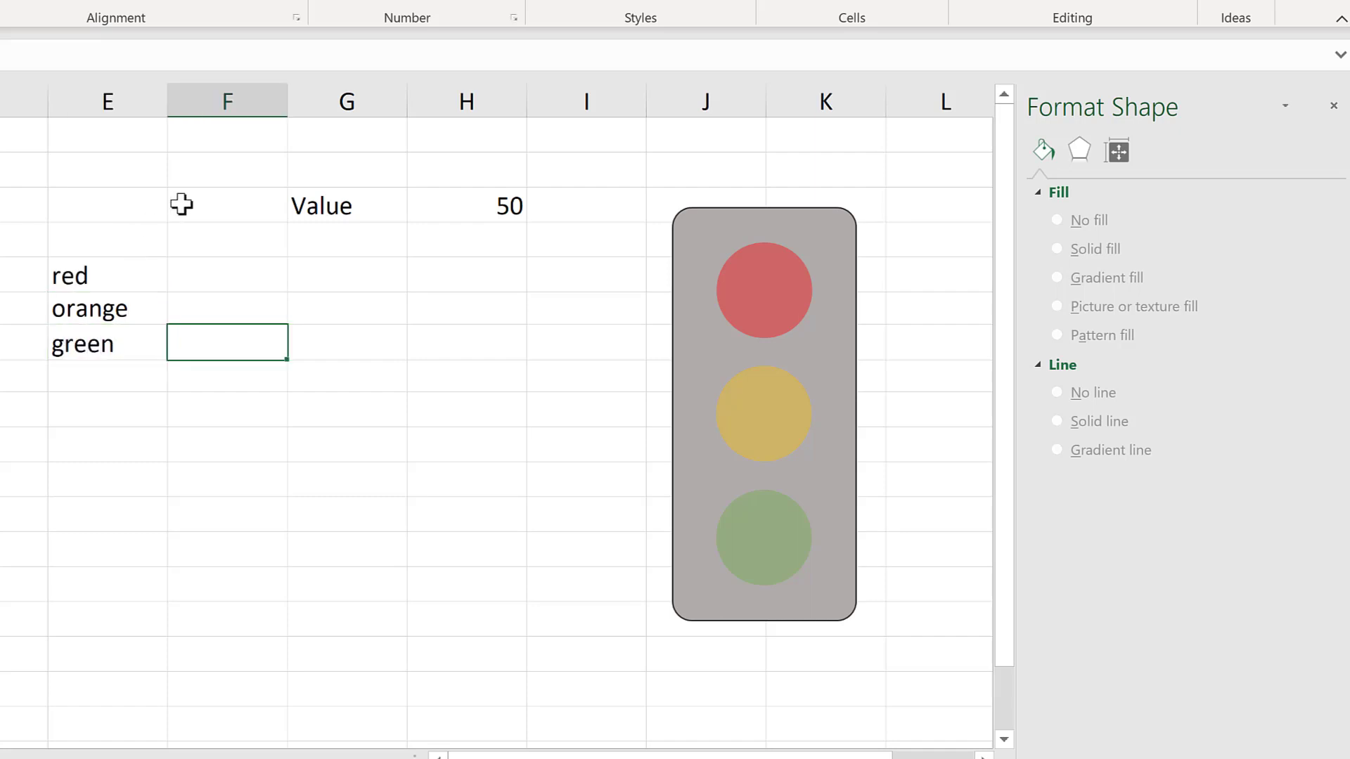
# Add the headers x value, min and max from F5
pyautogui.click(195, 244)
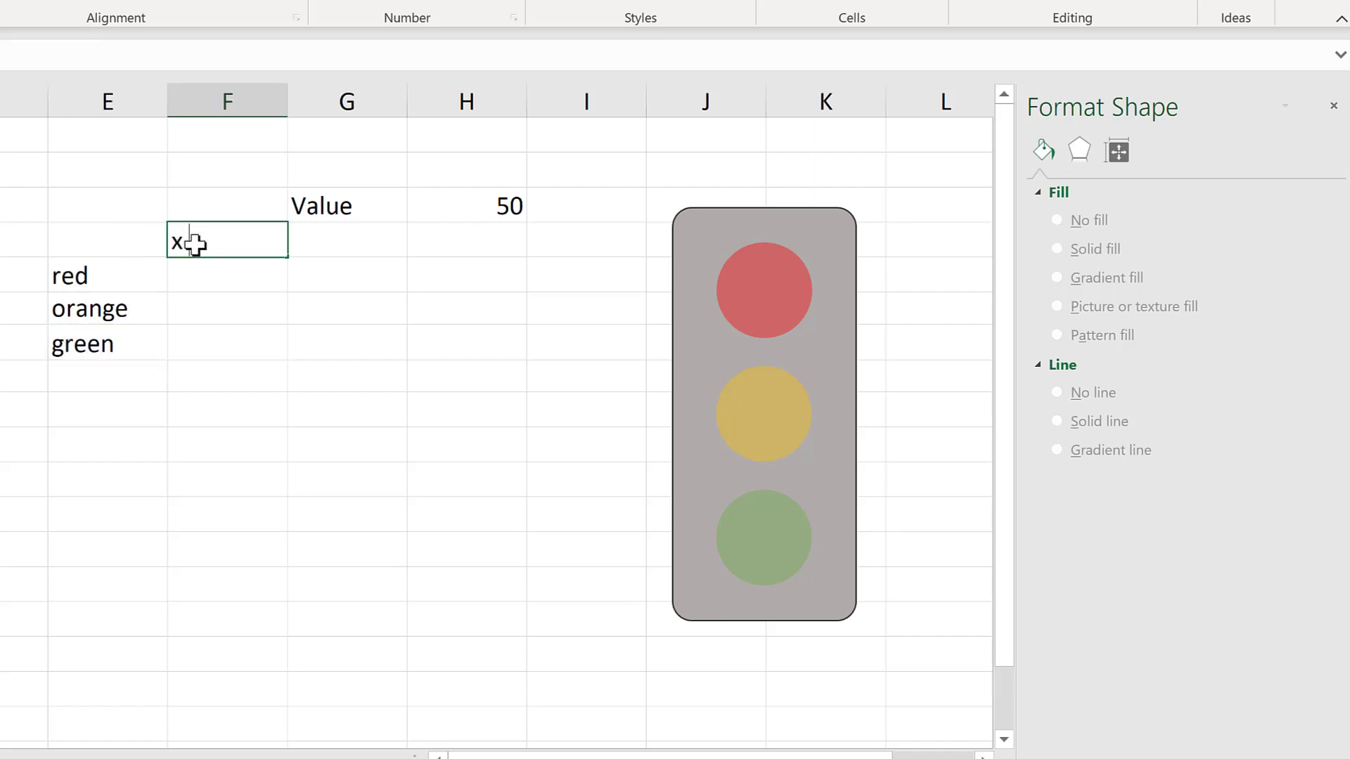
pyautogui.press('Tab')
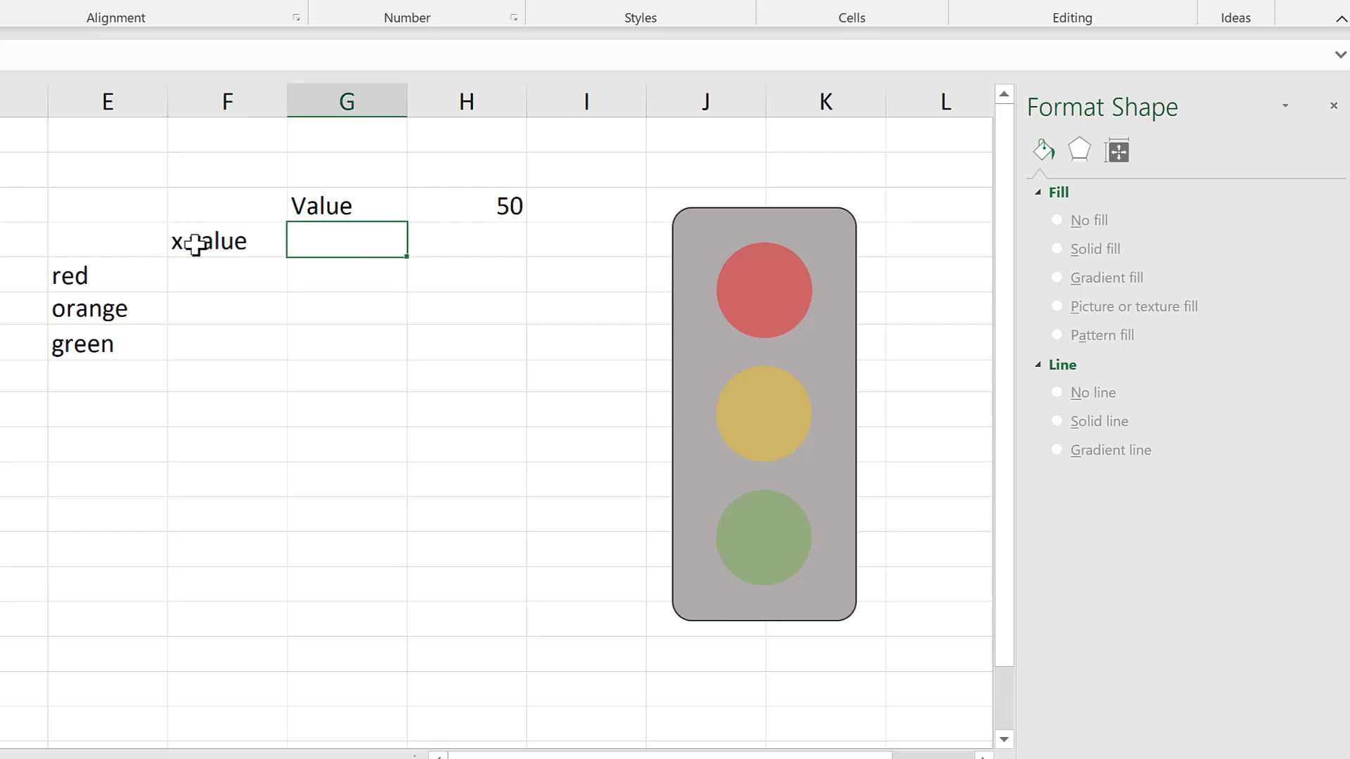
pyautogui.press('Tab')
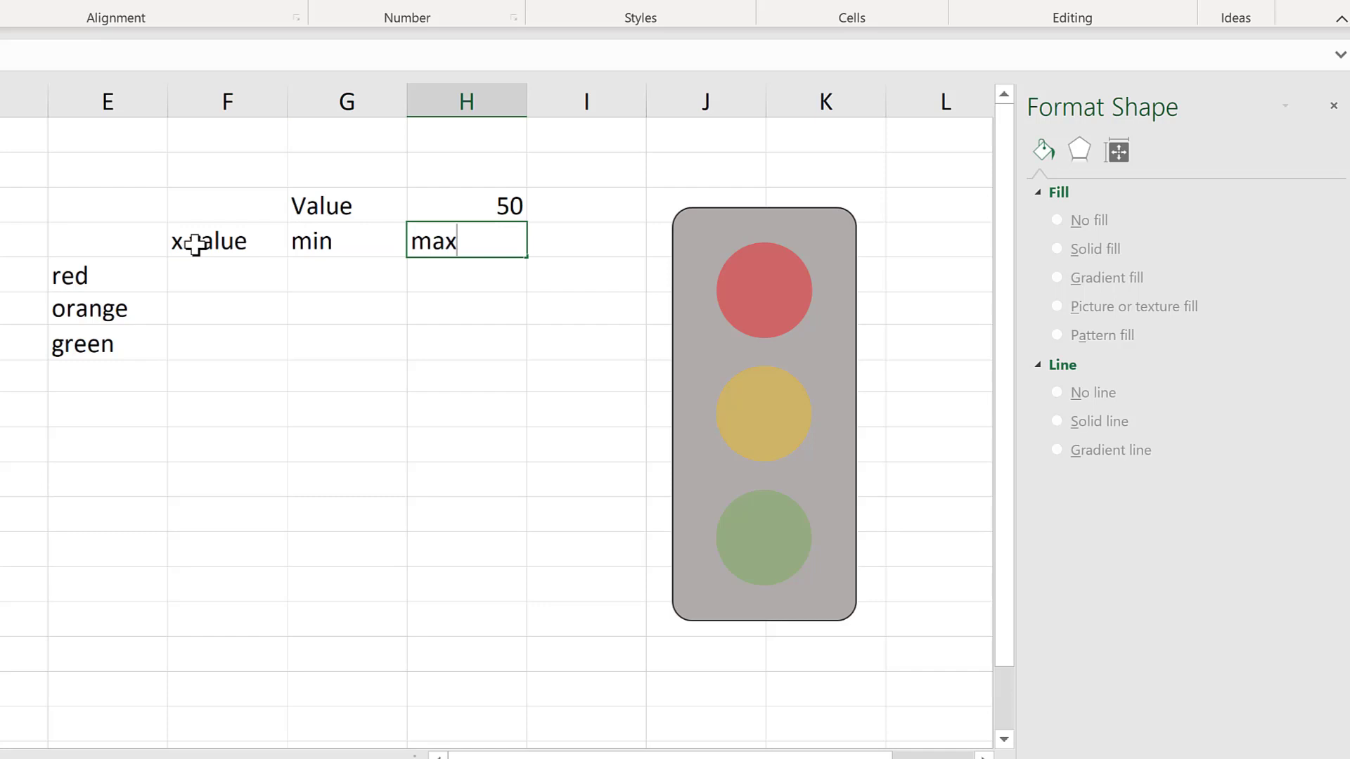
pyautogui.press('Return')
pyautogui.click(250, 336)
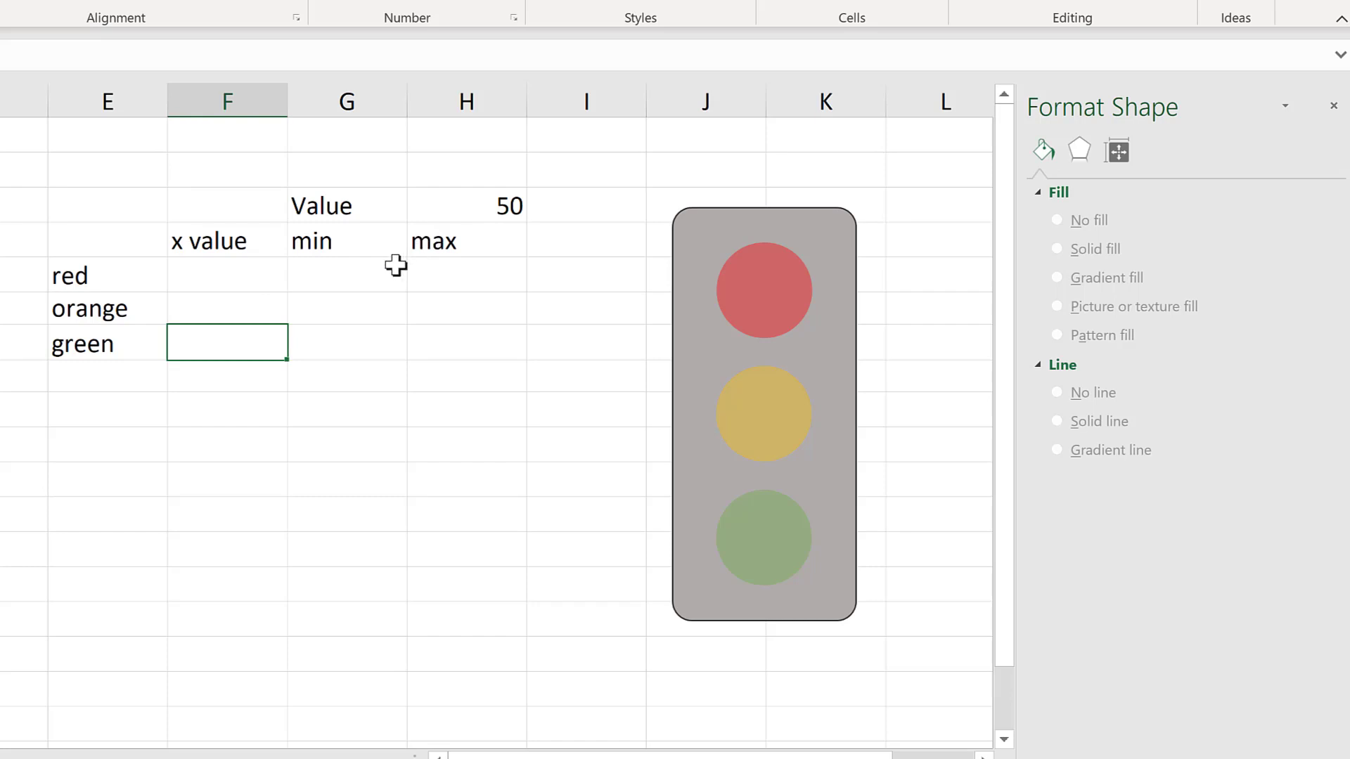
# Enter the ranges red 0–30, orange 30–70 and green 70–100
pyautogui.click(364, 274)
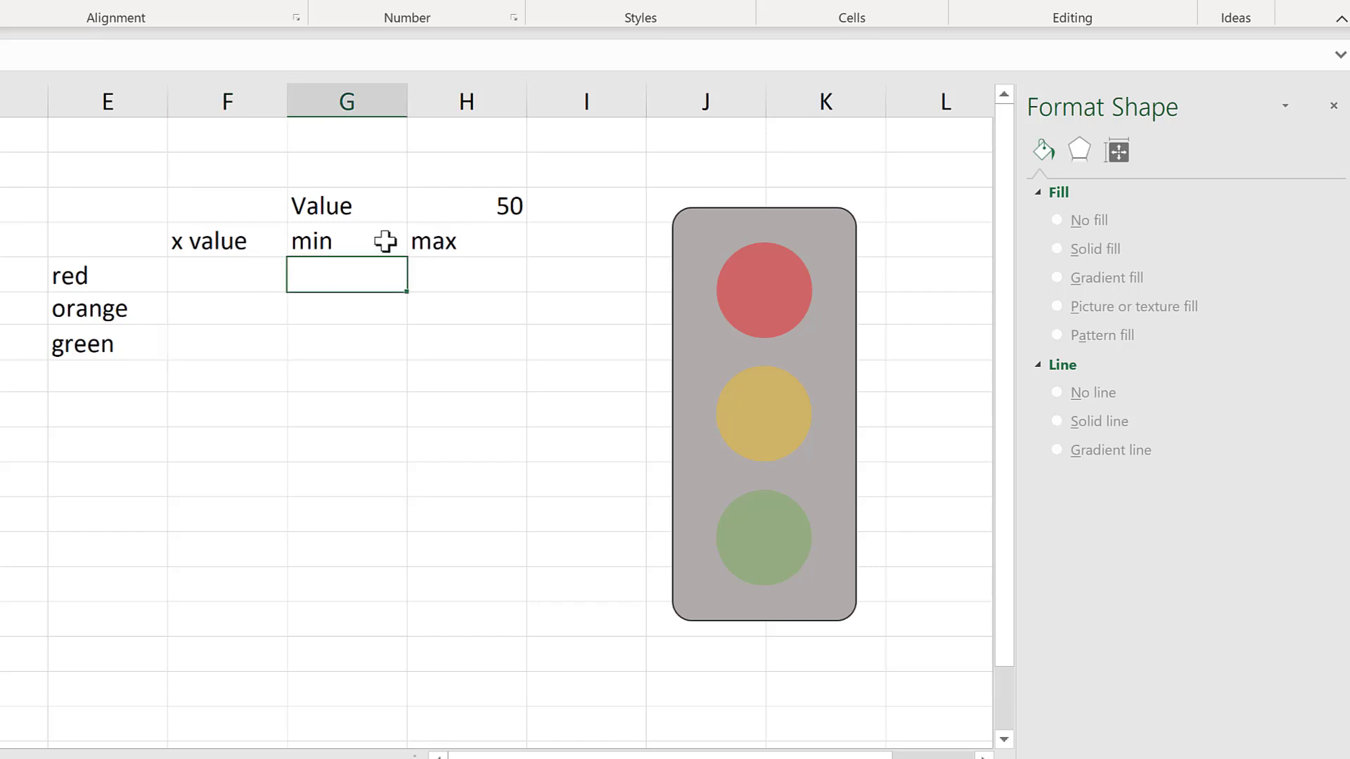
pyautogui.press('Tab')
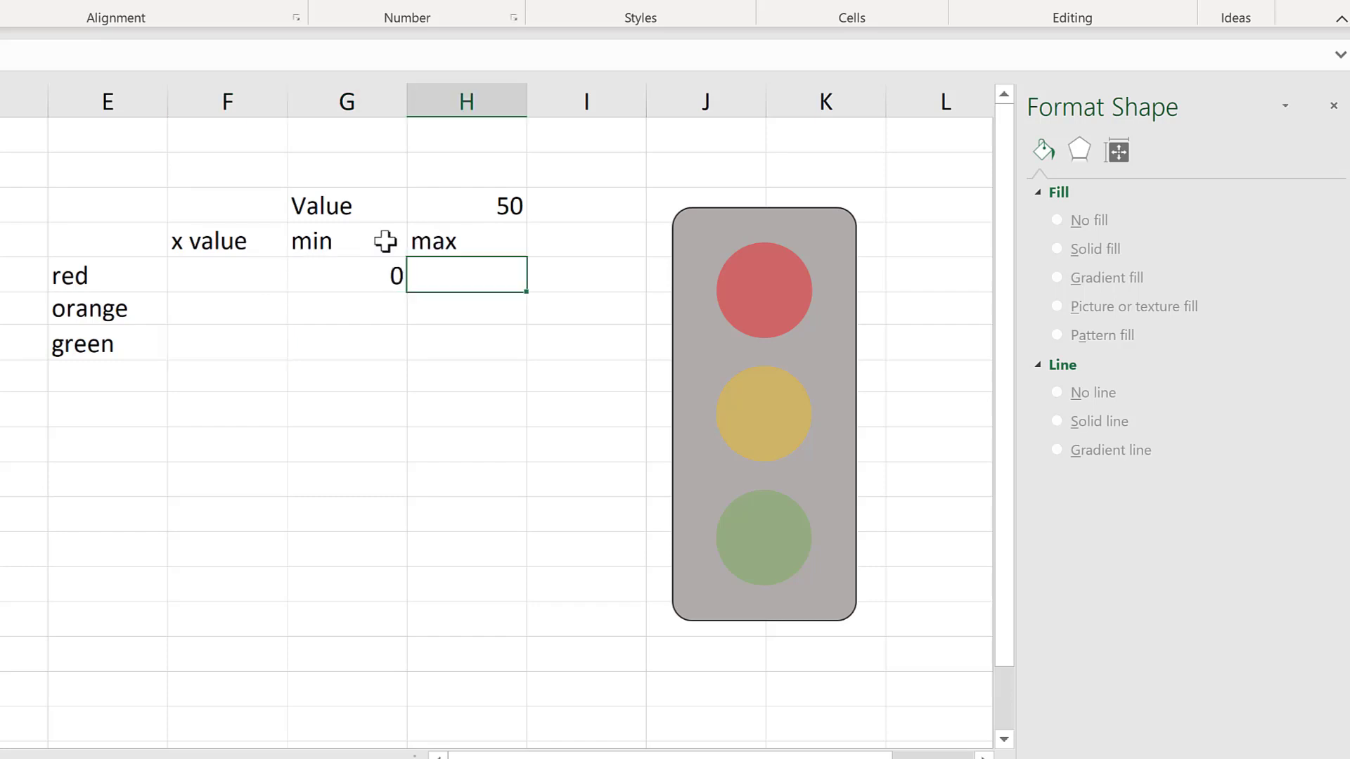
pyautogui.press('Return')
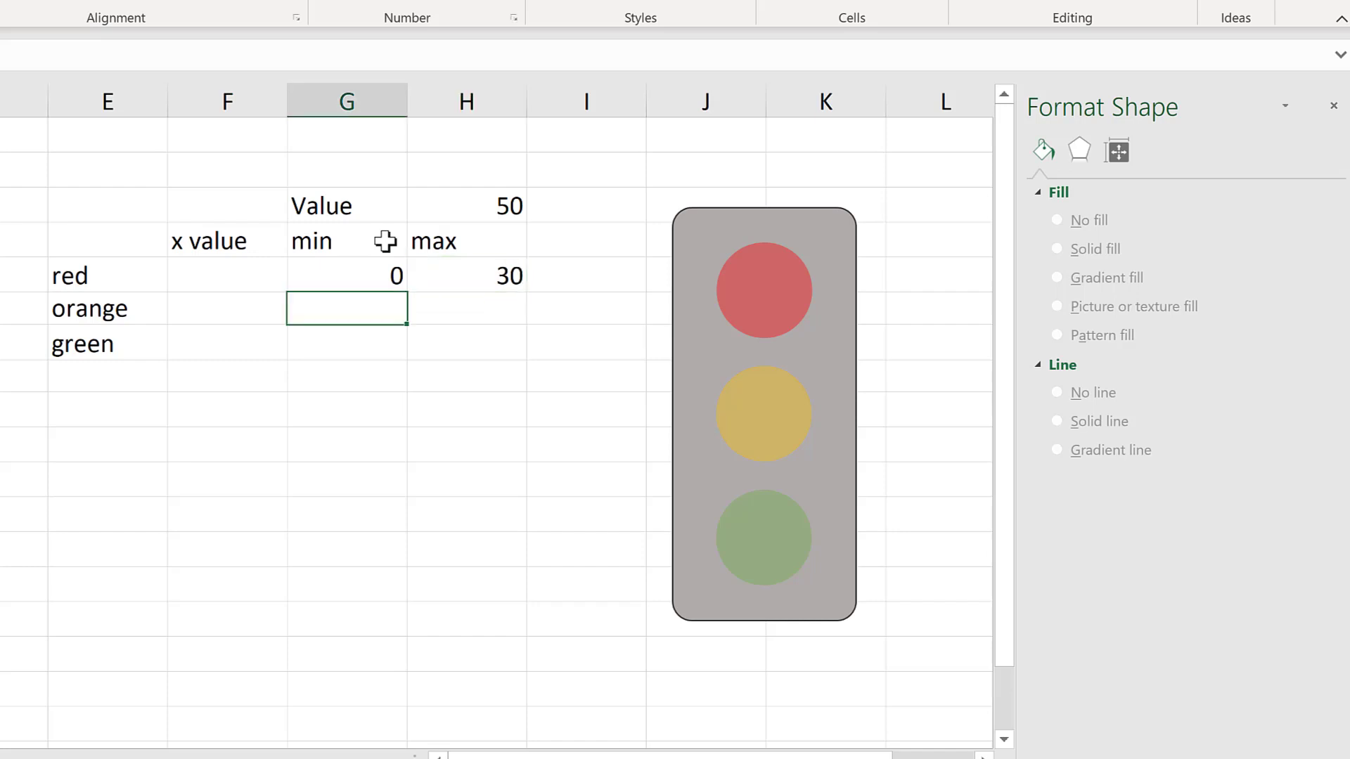
pyautogui.write('30')
pyautogui.press('Tab')
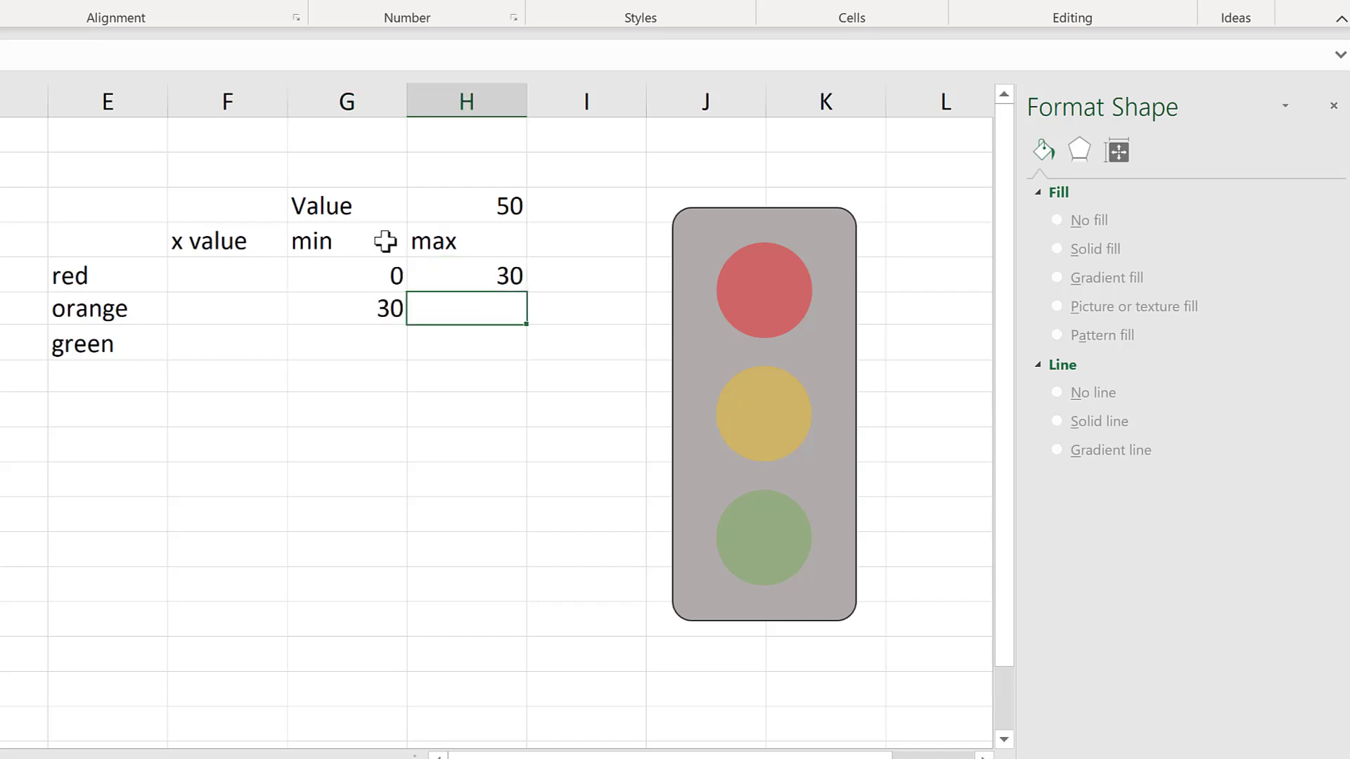
pyautogui.write('70')
pyautogui.press('Return')
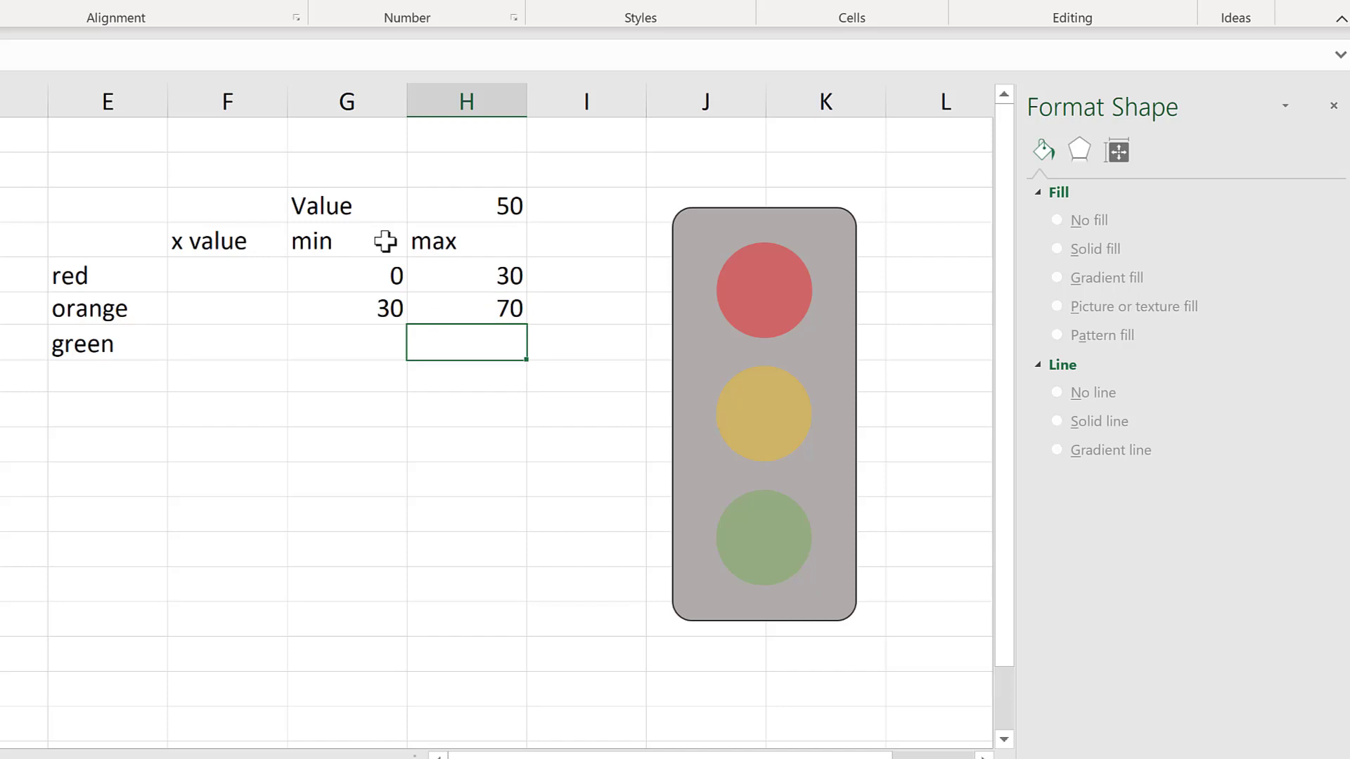
pyautogui.press('Left')
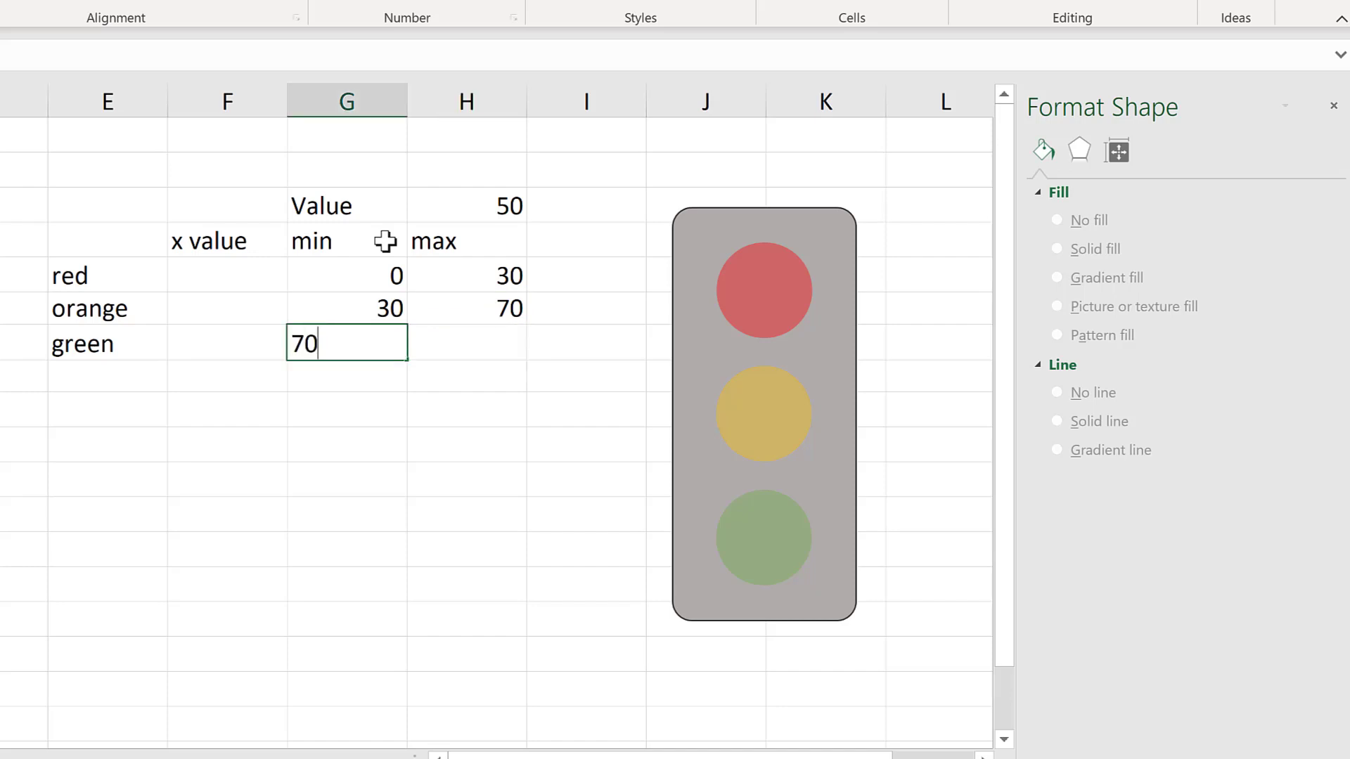
pyautogui.press('Tab')
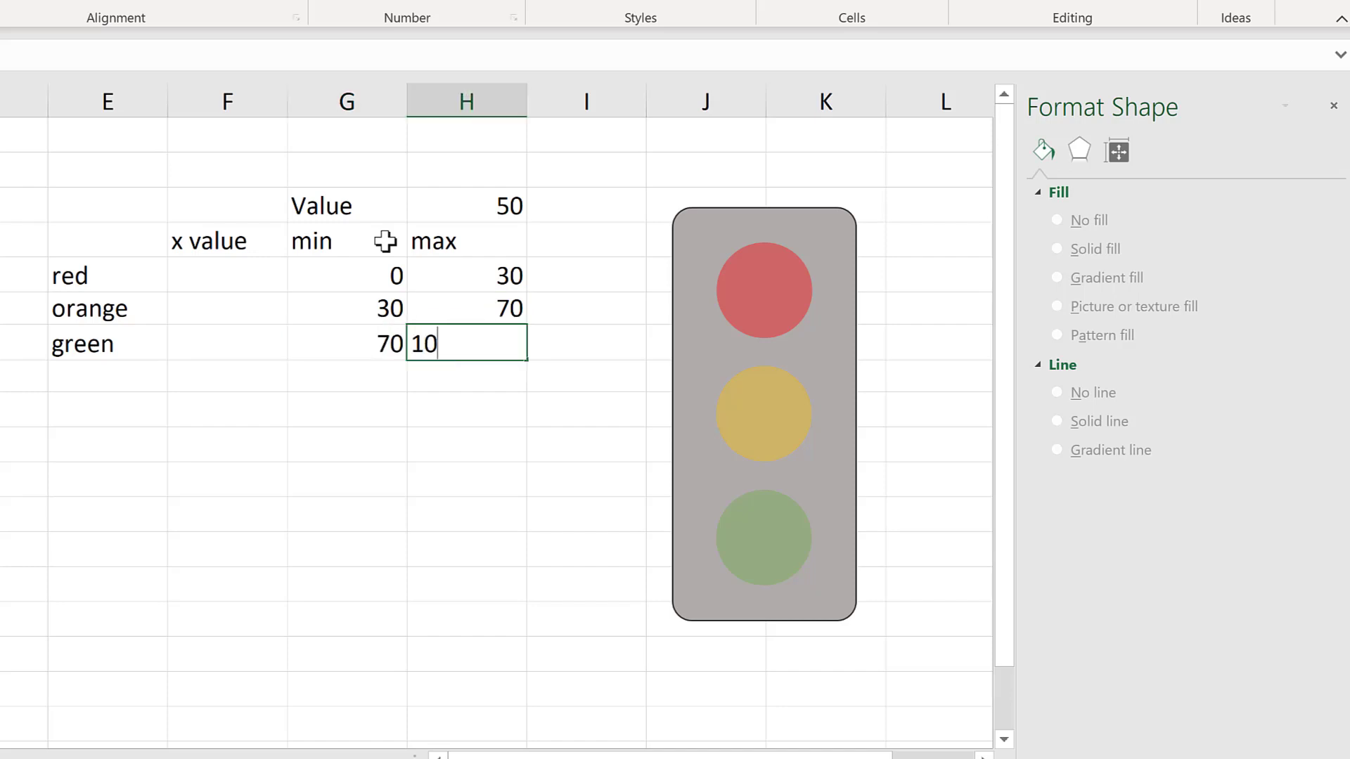
pyautogui.press('Return')
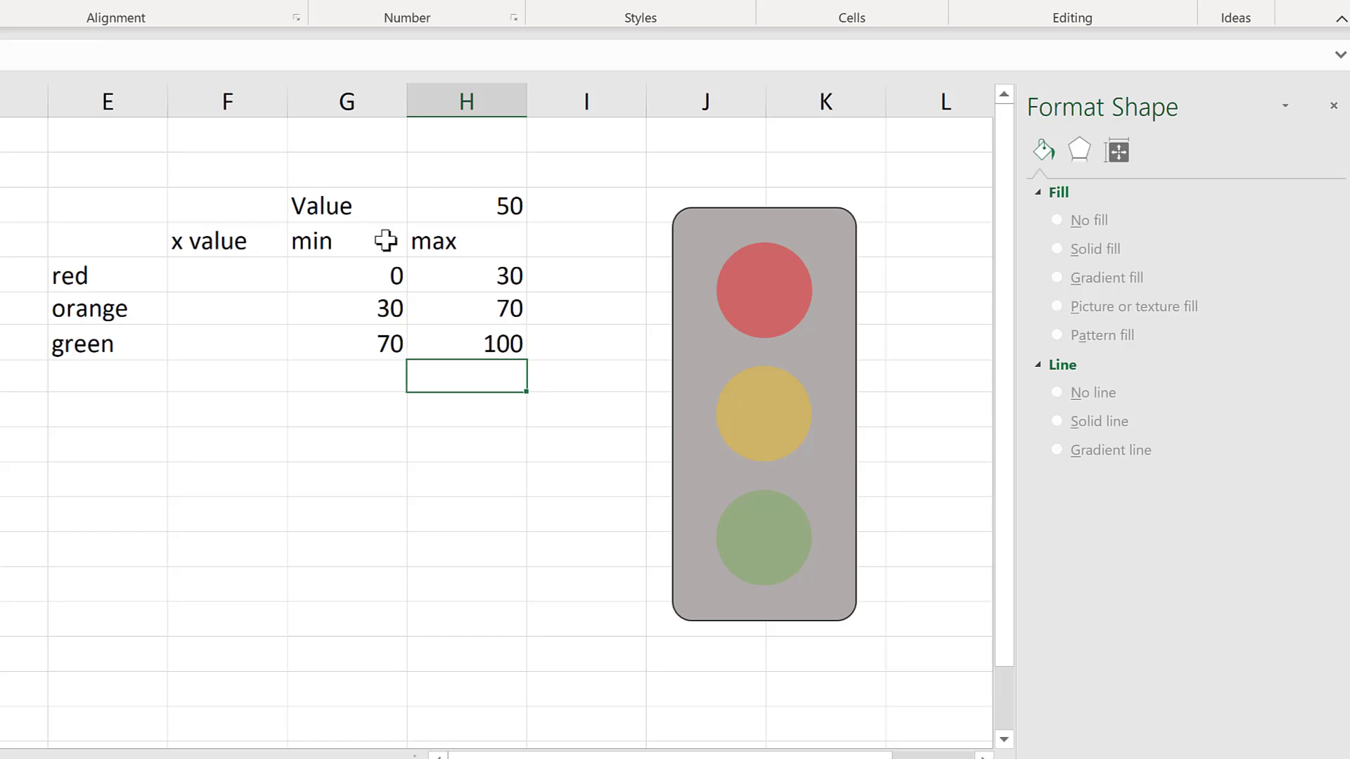
# Set the x value for red, orange and green to 2
pyautogui.click(255, 271)
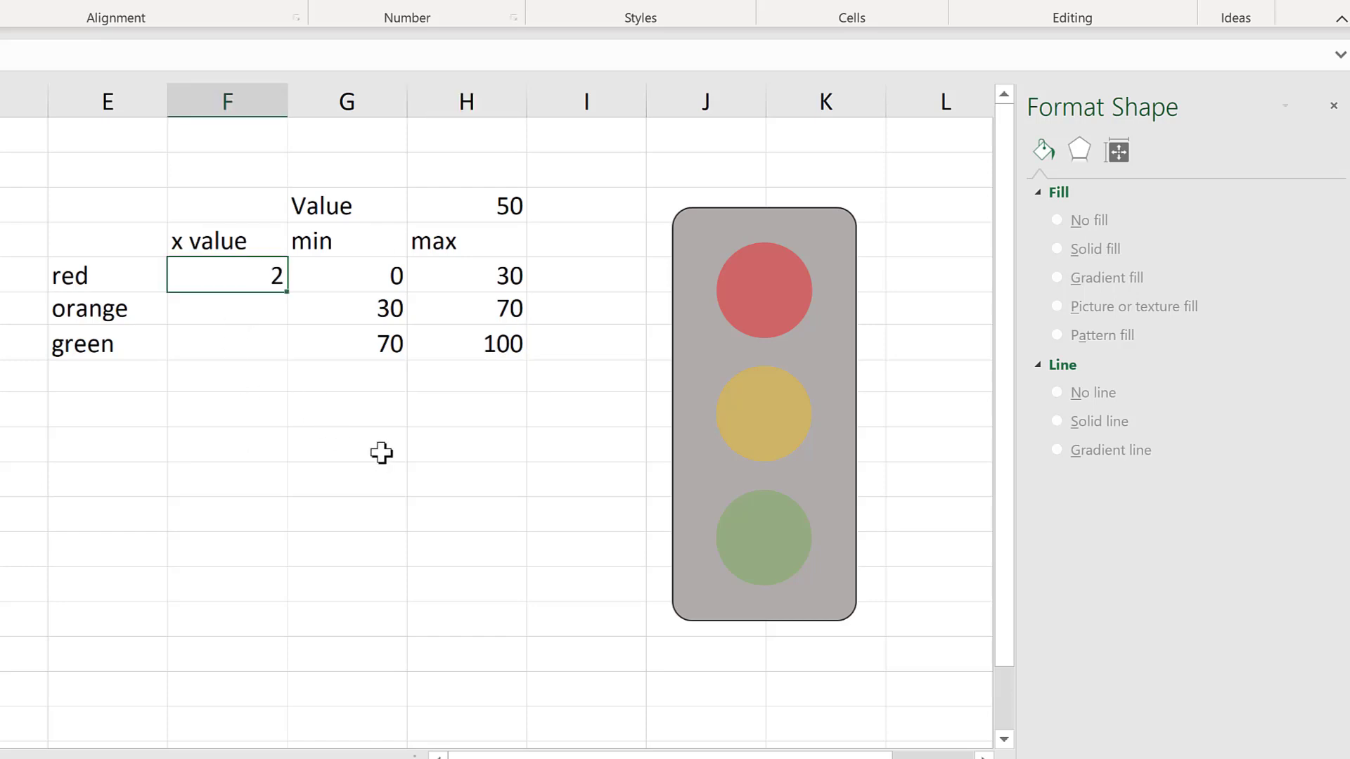
pyautogui.press('Return')
pyautogui.write('2')
pyautogui.press('Return')
pyautogui.press('Return')
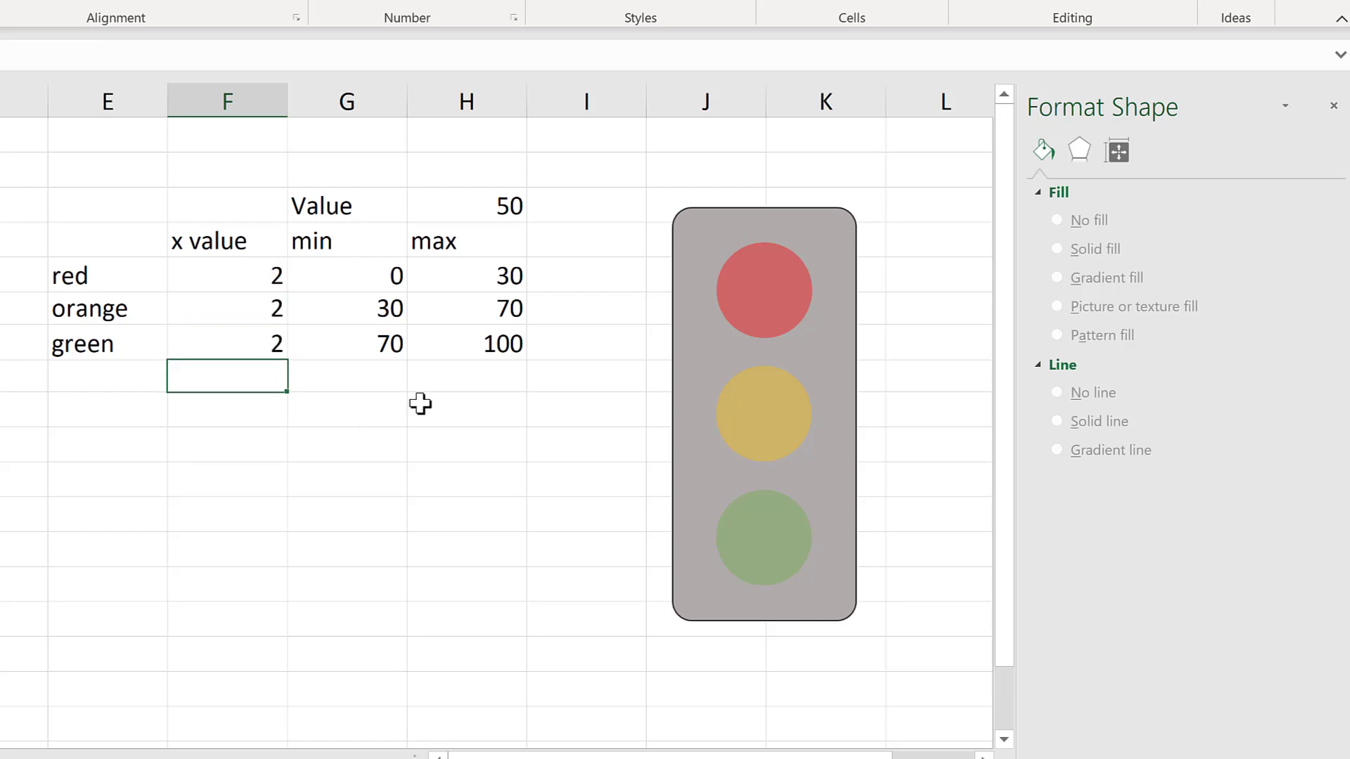
# Add a second series with X values from $F$5:$F$7 and Y values 3, 2, 1
pyautogui.click(744, 207)
pyautogui.rightClick(744, 207)
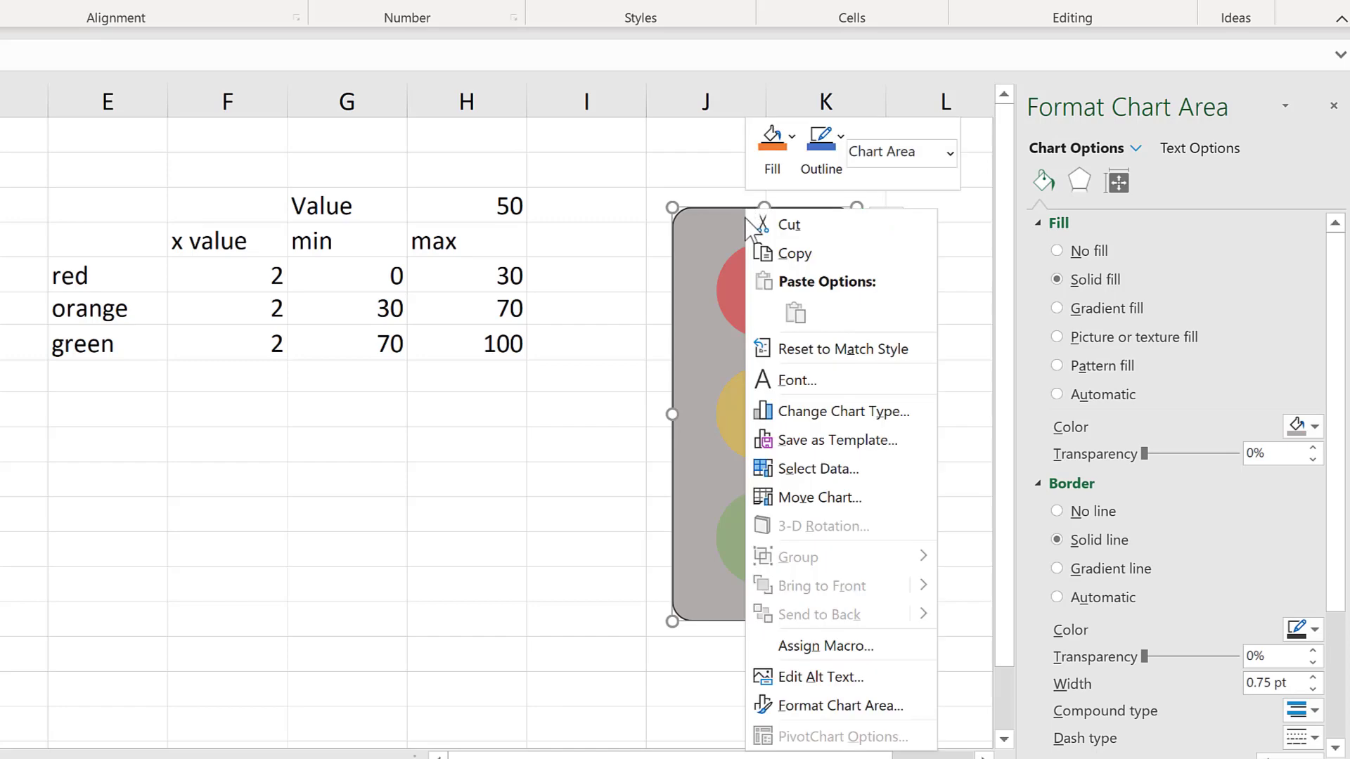
pyautogui.click(823, 461)
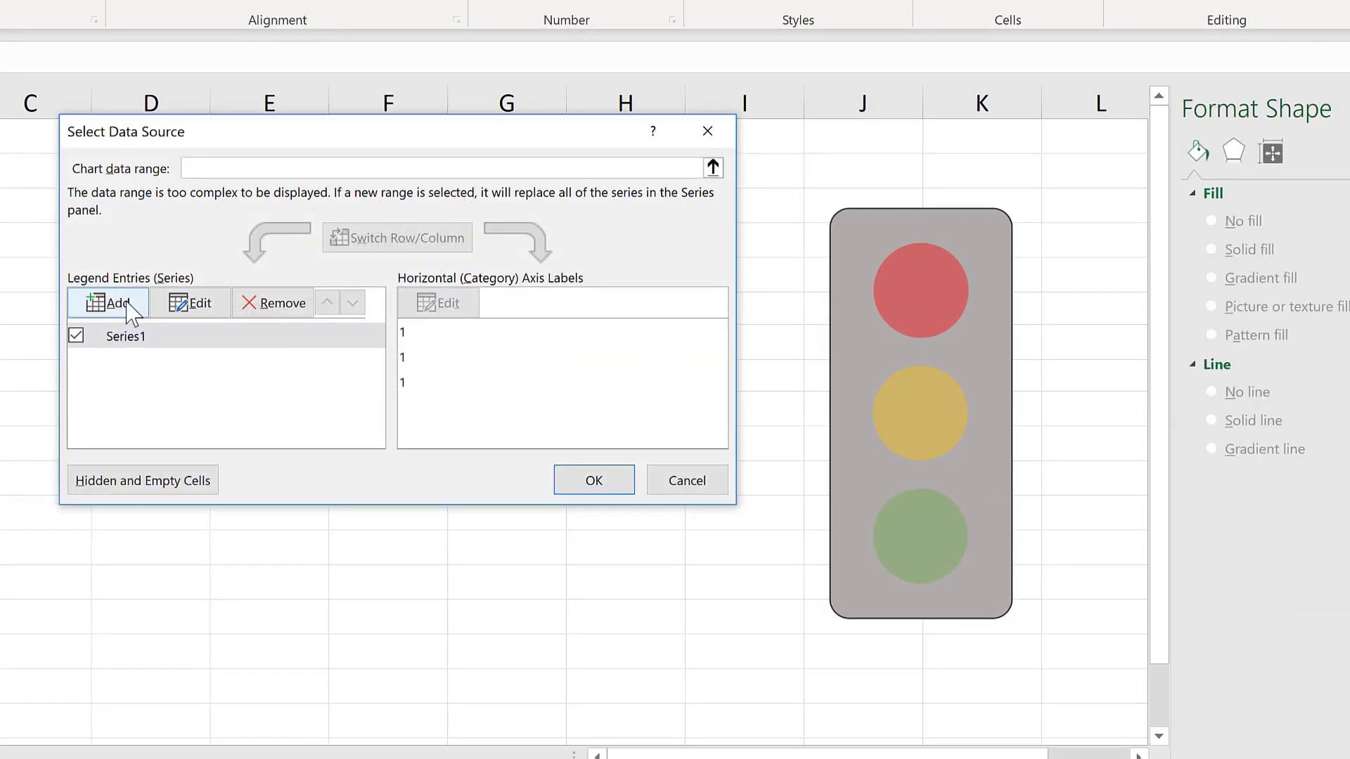
pyautogui.click(132, 310)
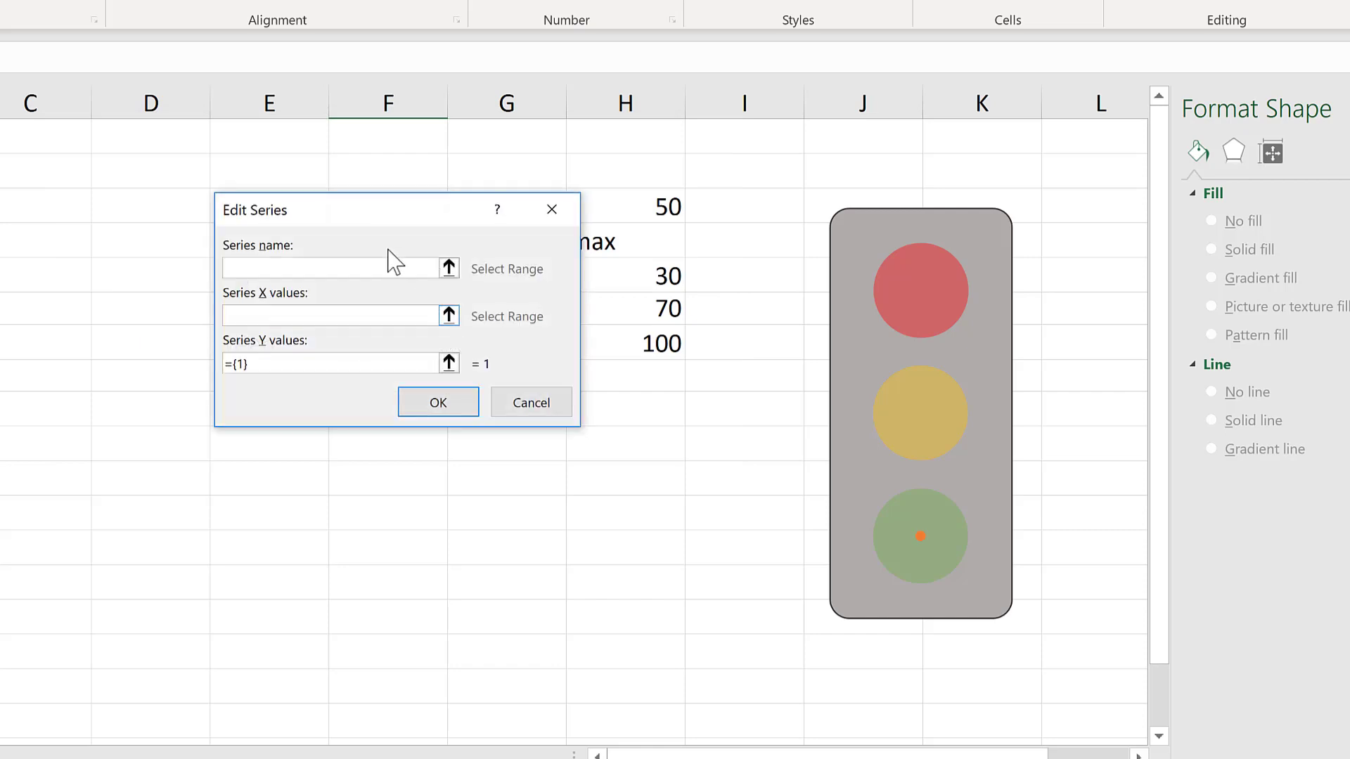
pyautogui.moveTo(581, 211); pyautogui.dragTo(820, 204)
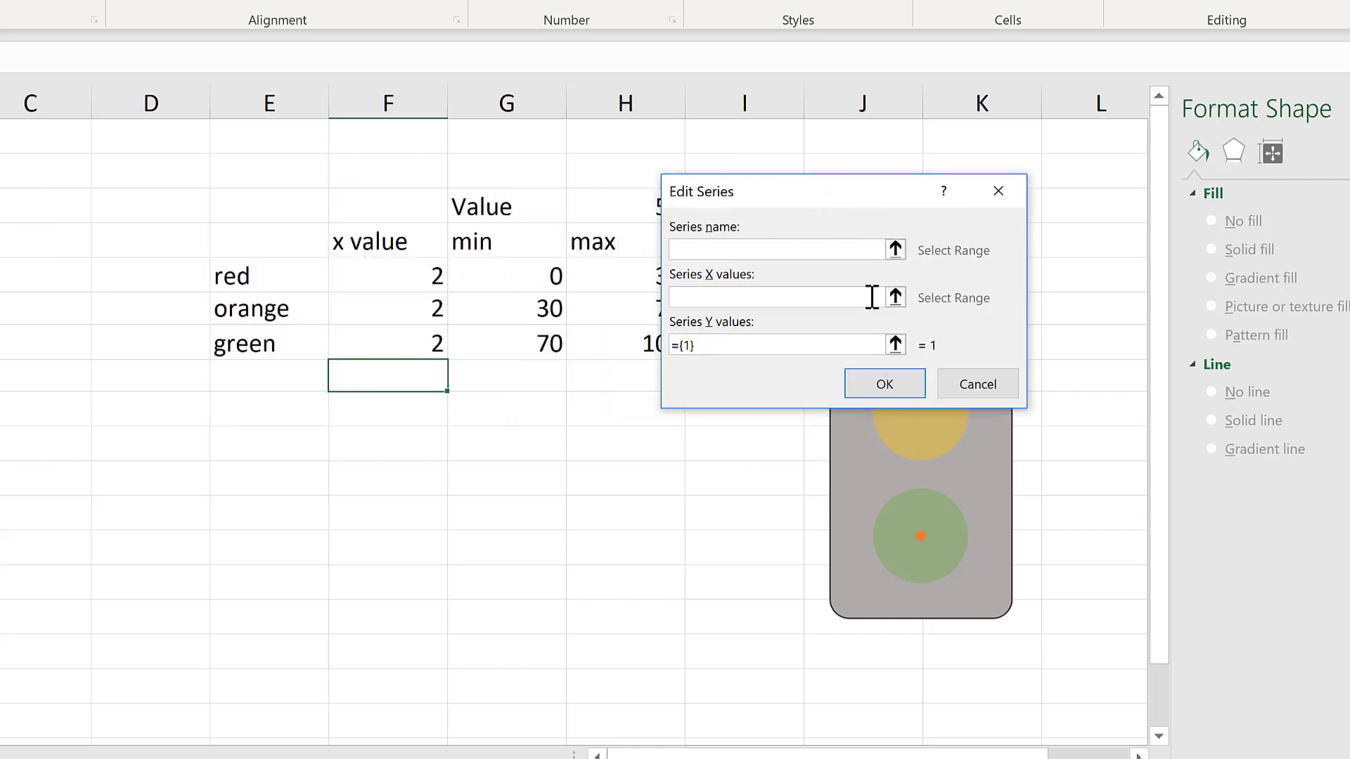
pyautogui.click(895, 297)
pyautogui.click(380, 253)
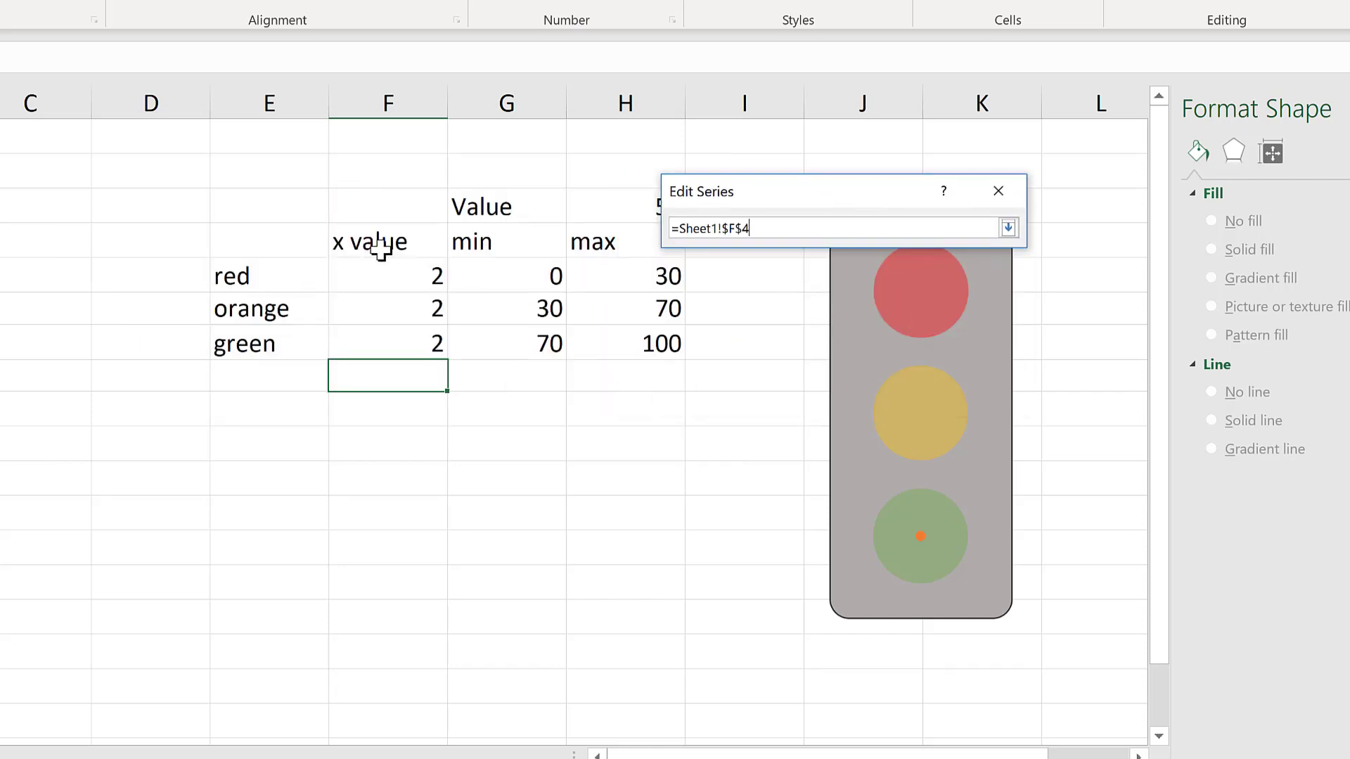
pyautogui.moveTo(370, 271); pyautogui.dragTo(386, 349)
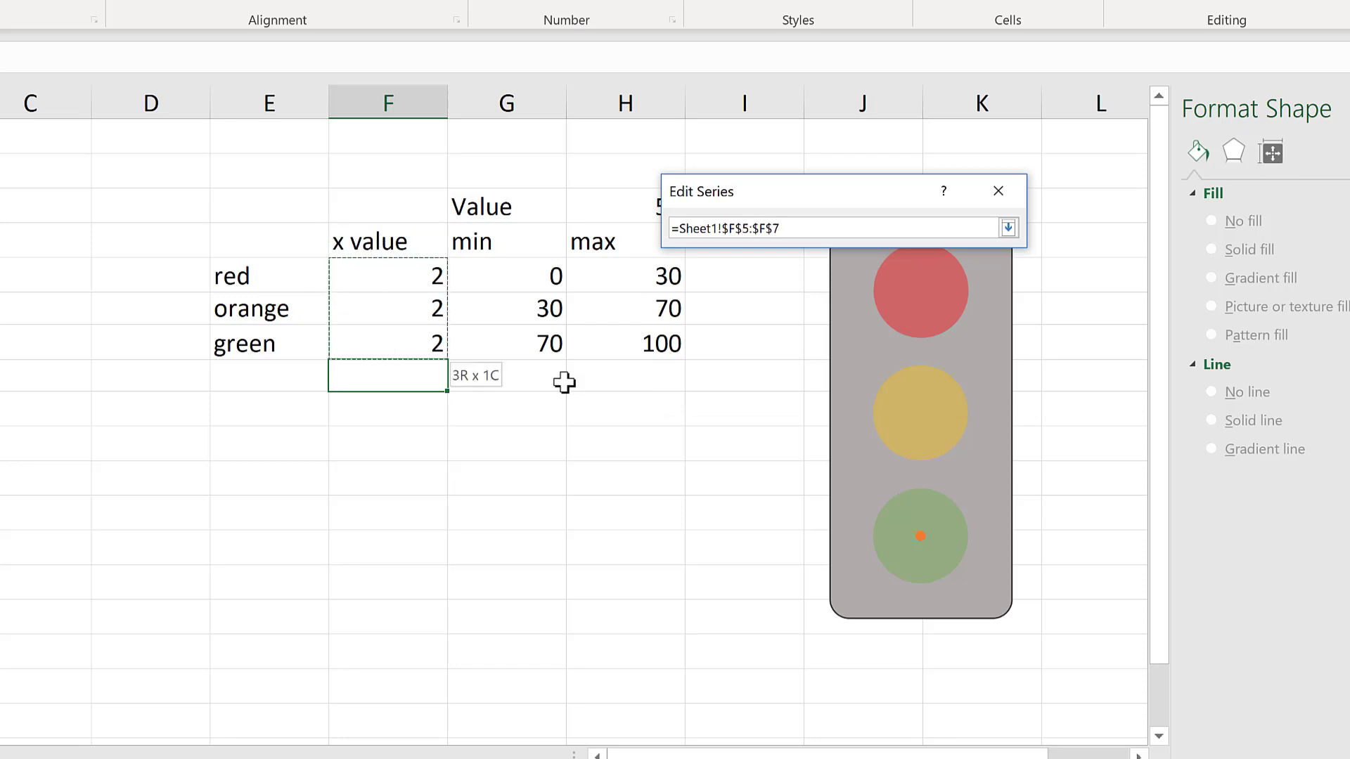
pyautogui.press('Return')
pyautogui.click(696, 349)
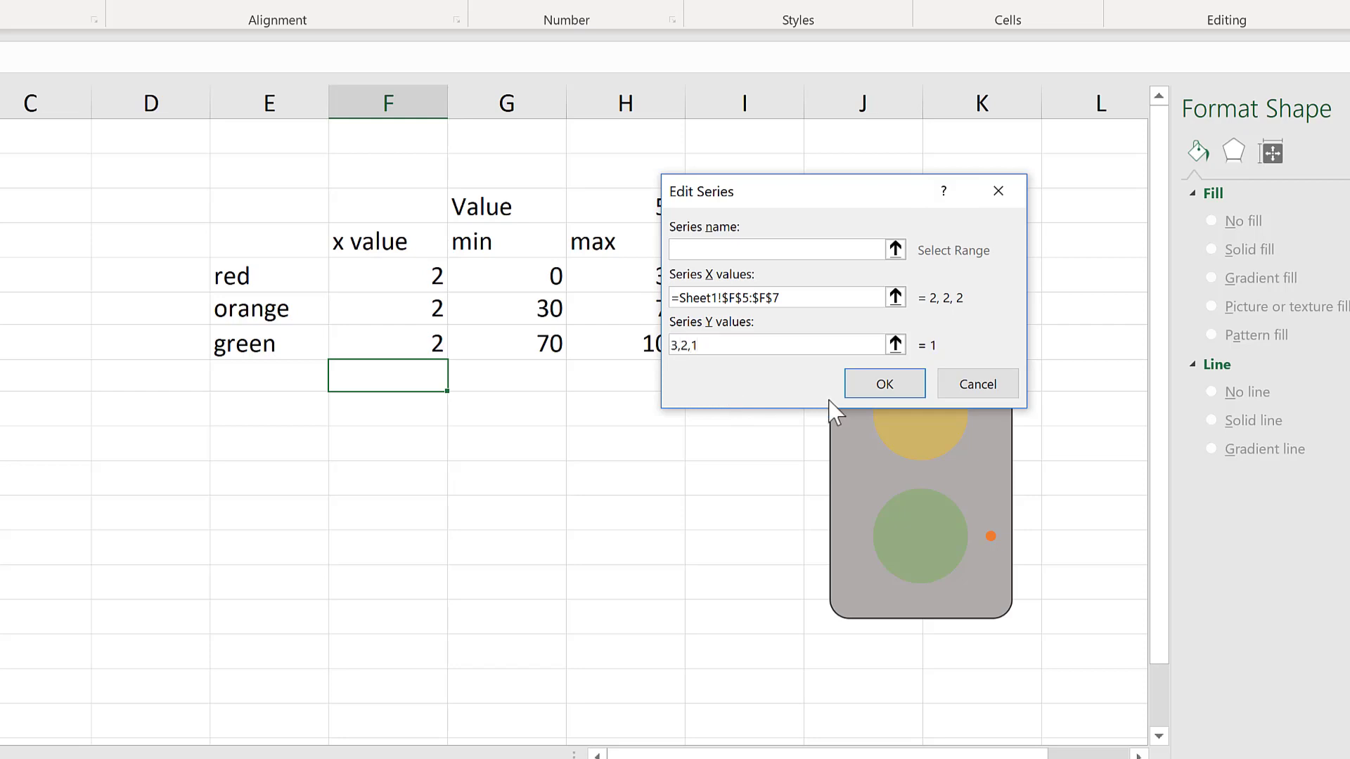
pyautogui.click(884, 385)
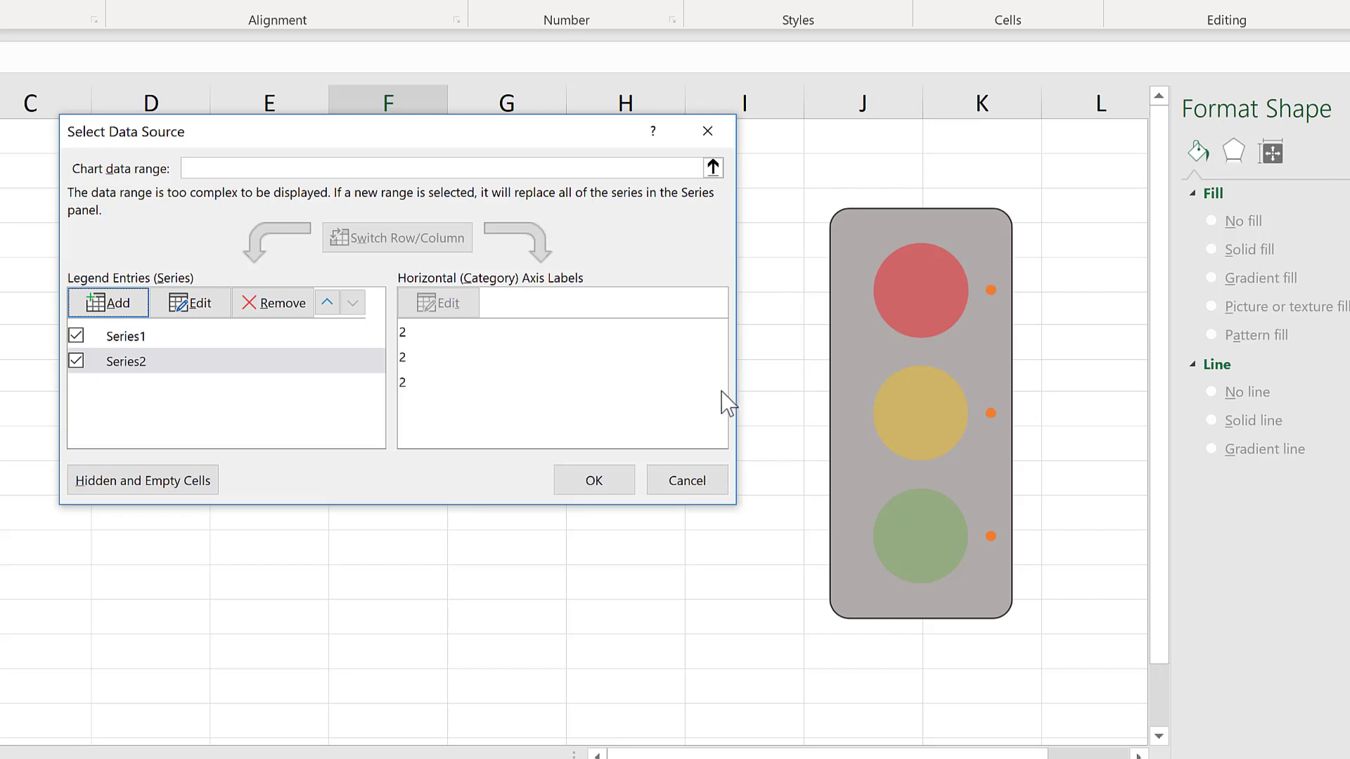
pyautogui.click(621, 480)
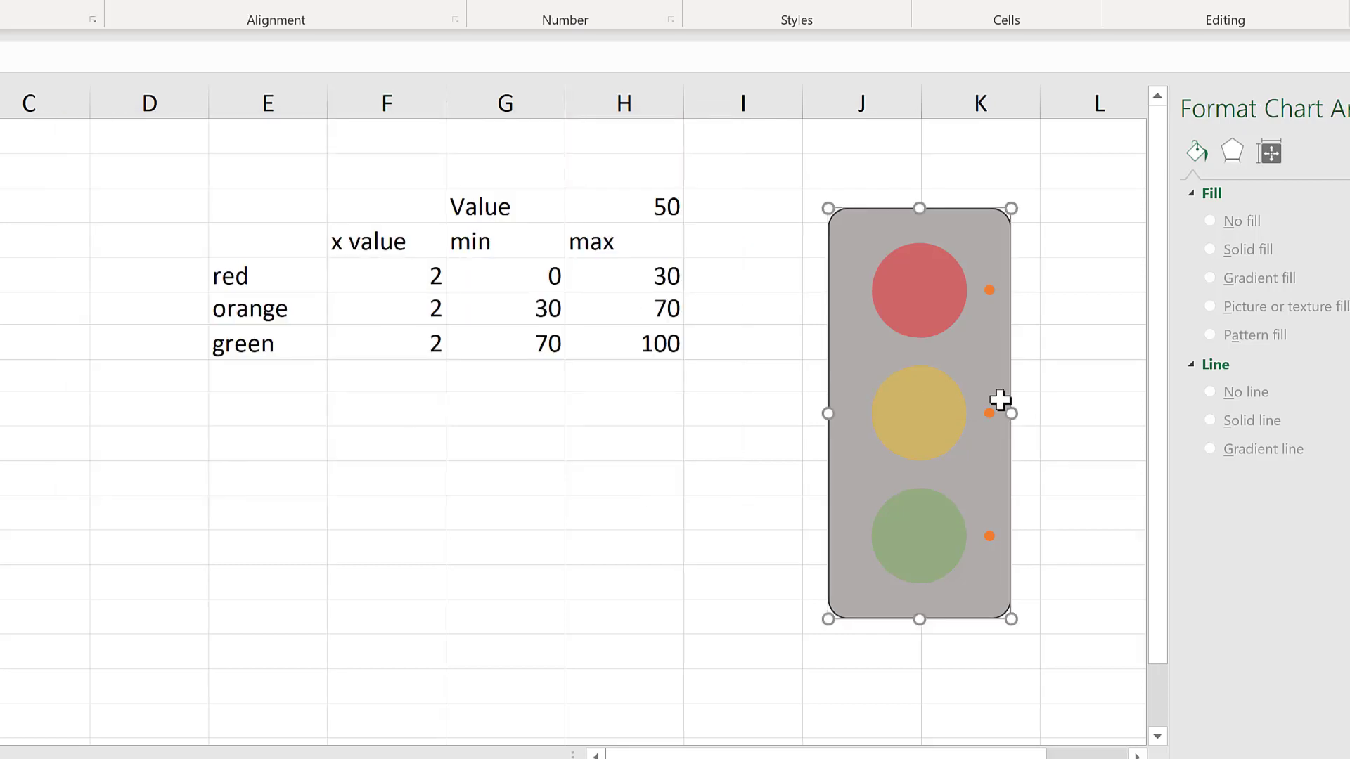
# Make the new series' markers size 50 with a solid red fill
pyautogui.click(831, 288)
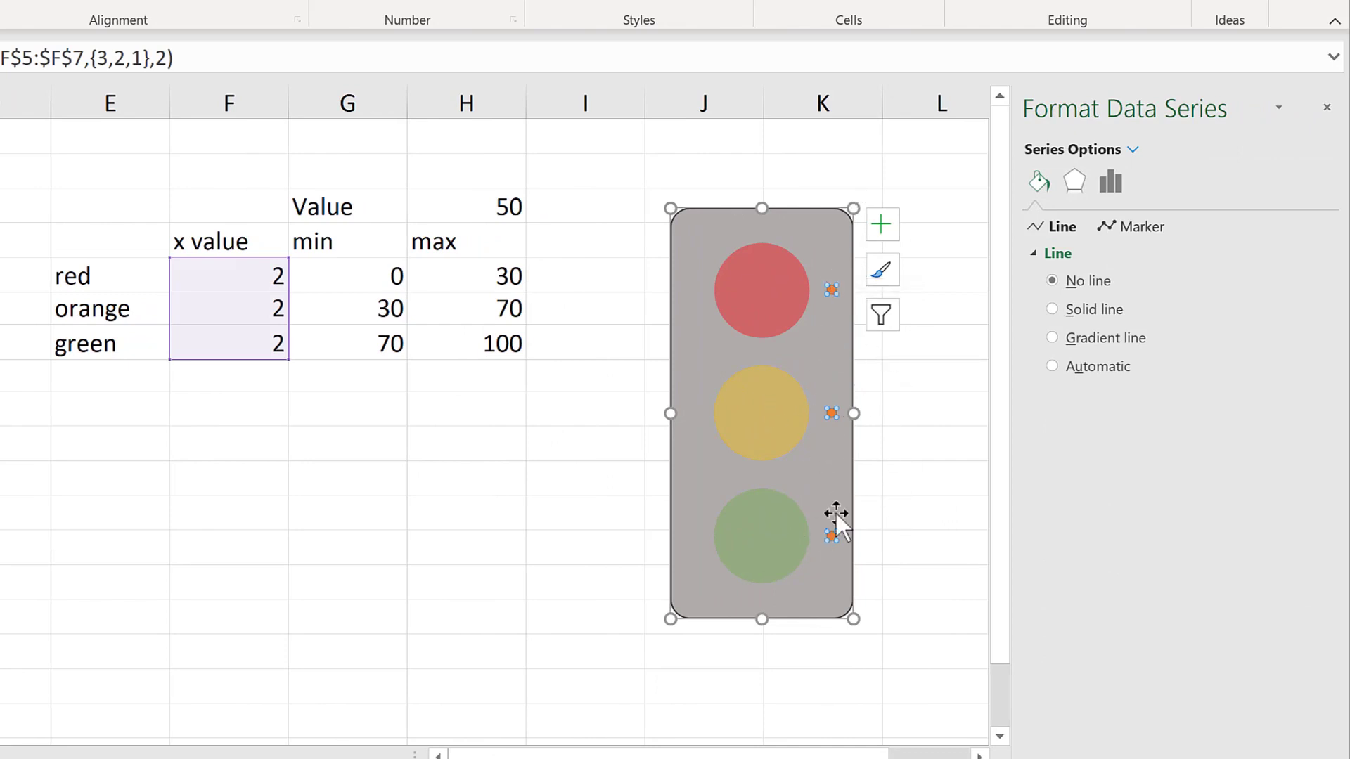
pyautogui.click(1153, 226)
pyautogui.click(1138, 255)
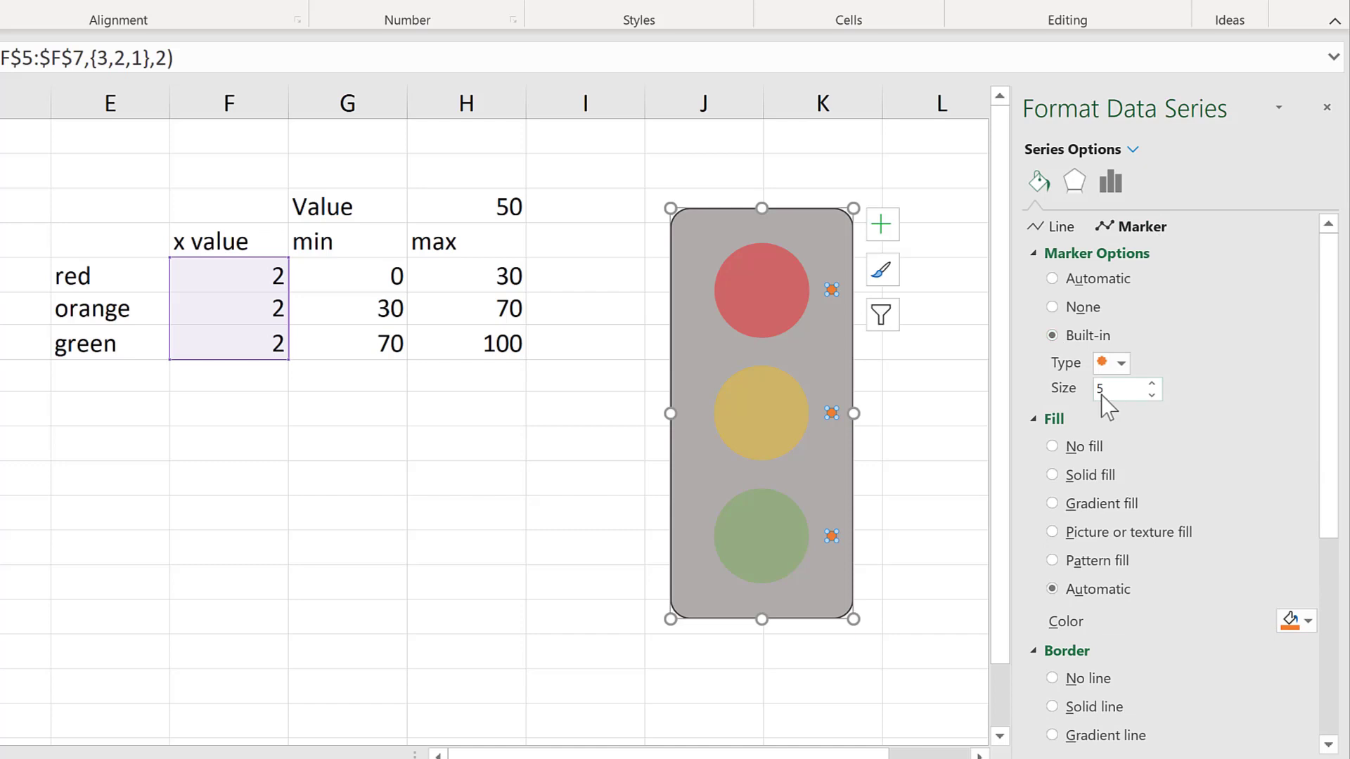
pyautogui.doubleClick(1114, 391)
pyautogui.write('50')
pyautogui.press('Return')
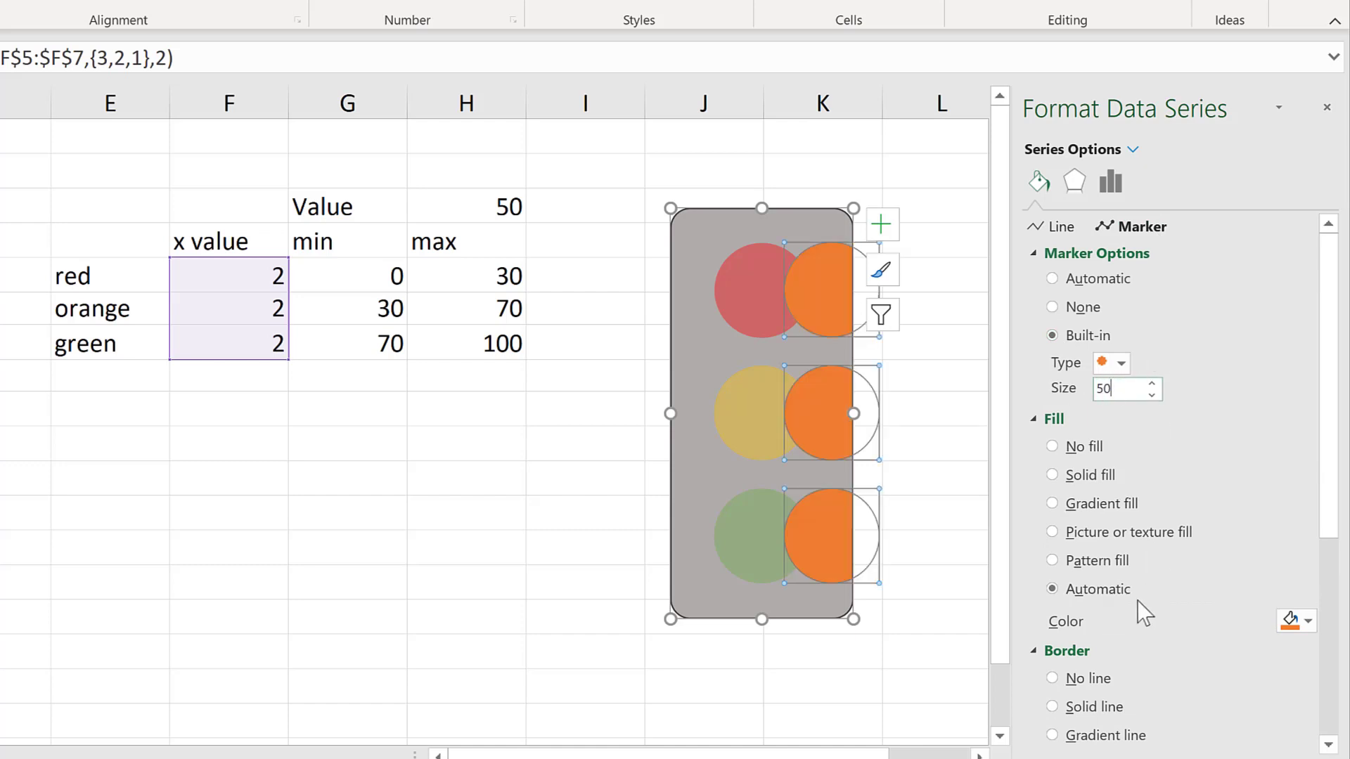
pyautogui.click(1296, 621)
pyautogui.click(1197, 565)
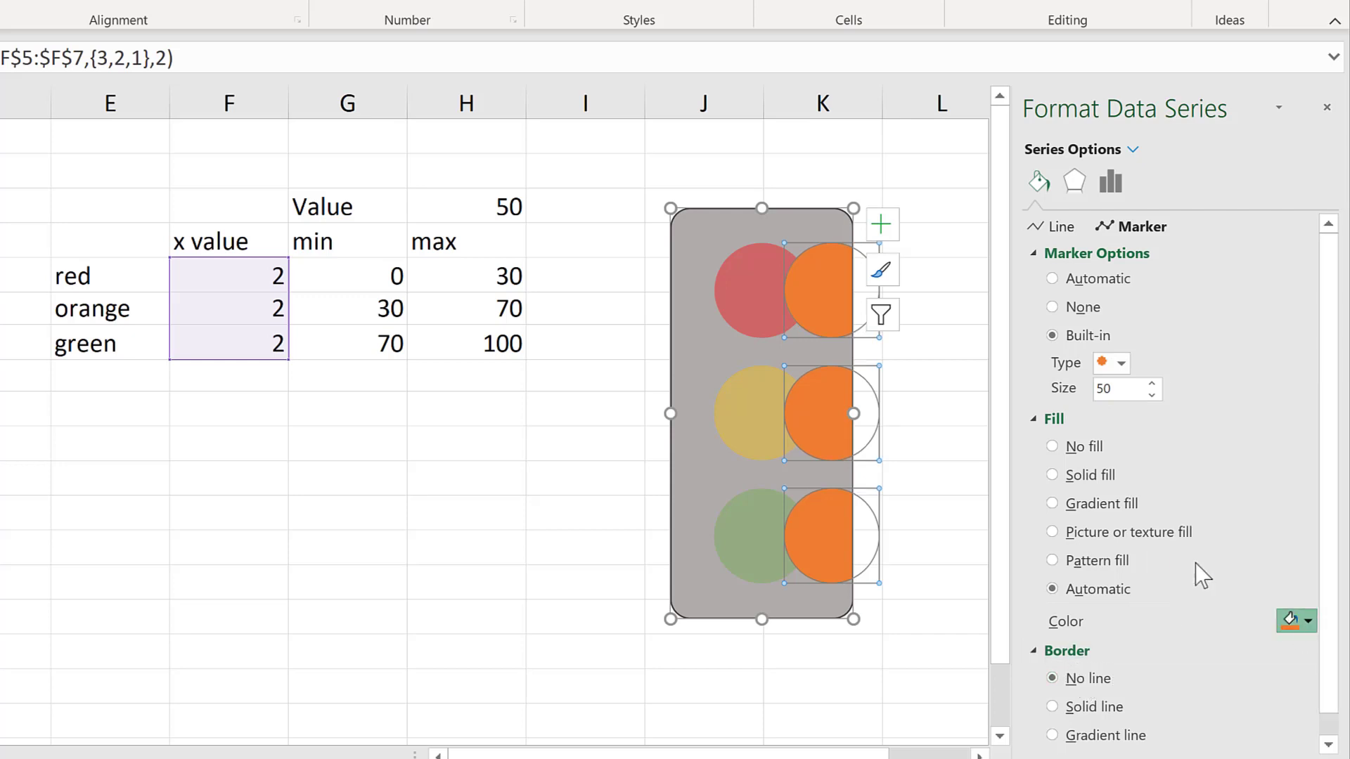
# Give the top overlay marker a soft red glow
pyautogui.click(801, 271)
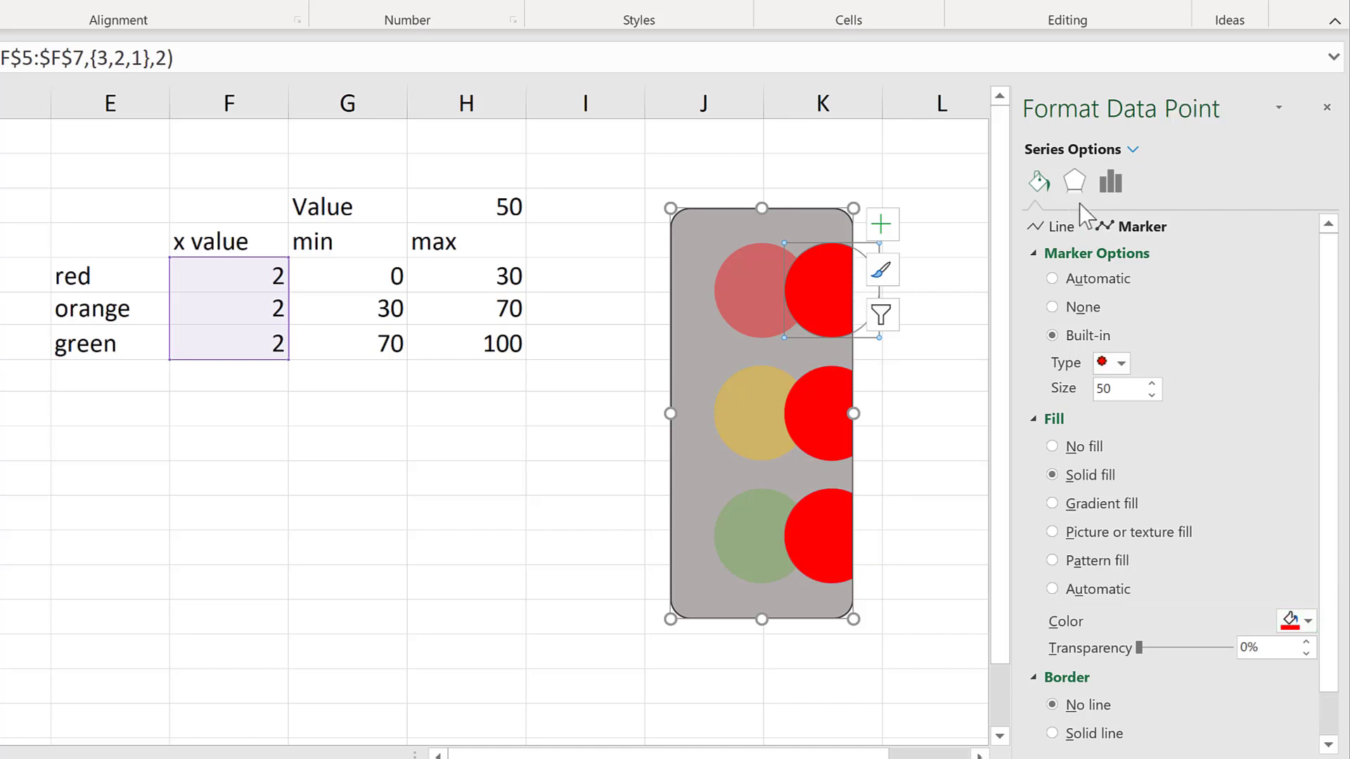
pyautogui.click(1074, 183)
pyautogui.click(1101, 245)
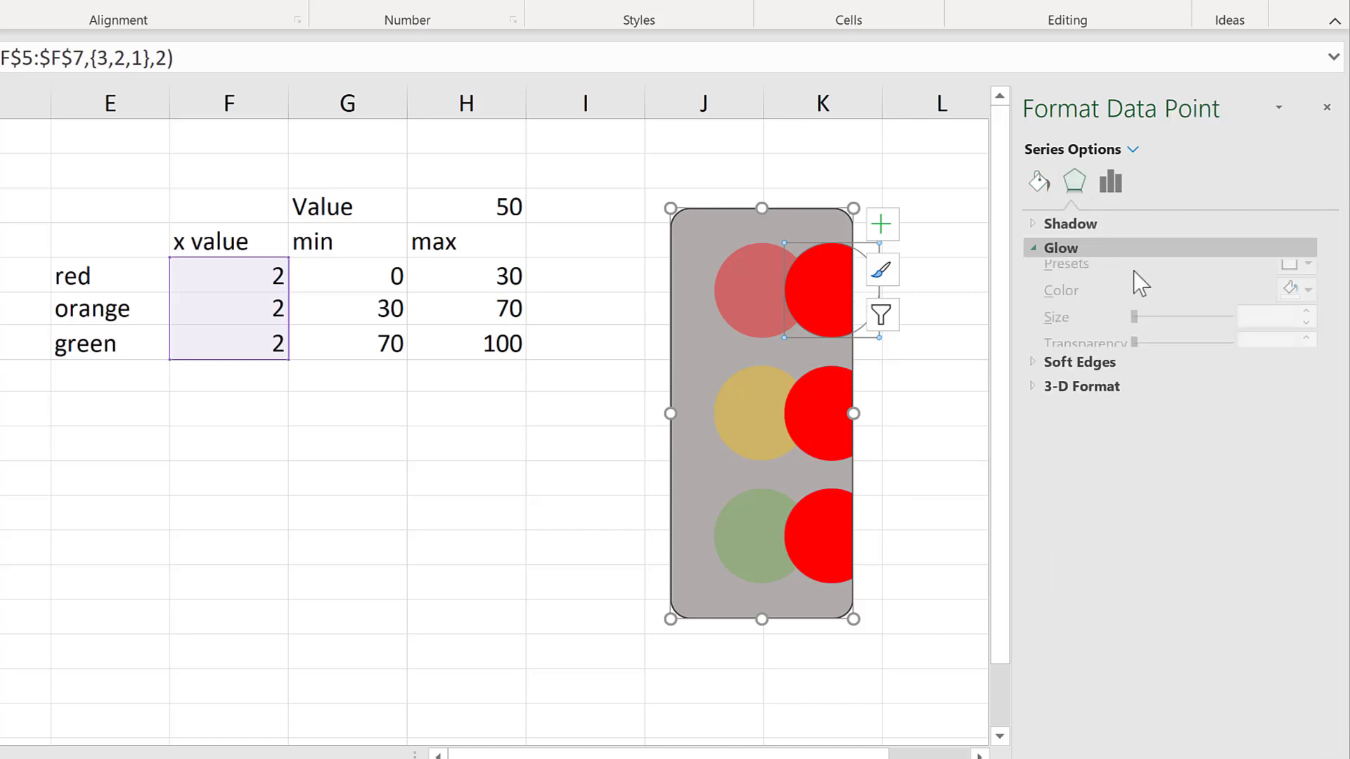
pyautogui.click(1297, 273)
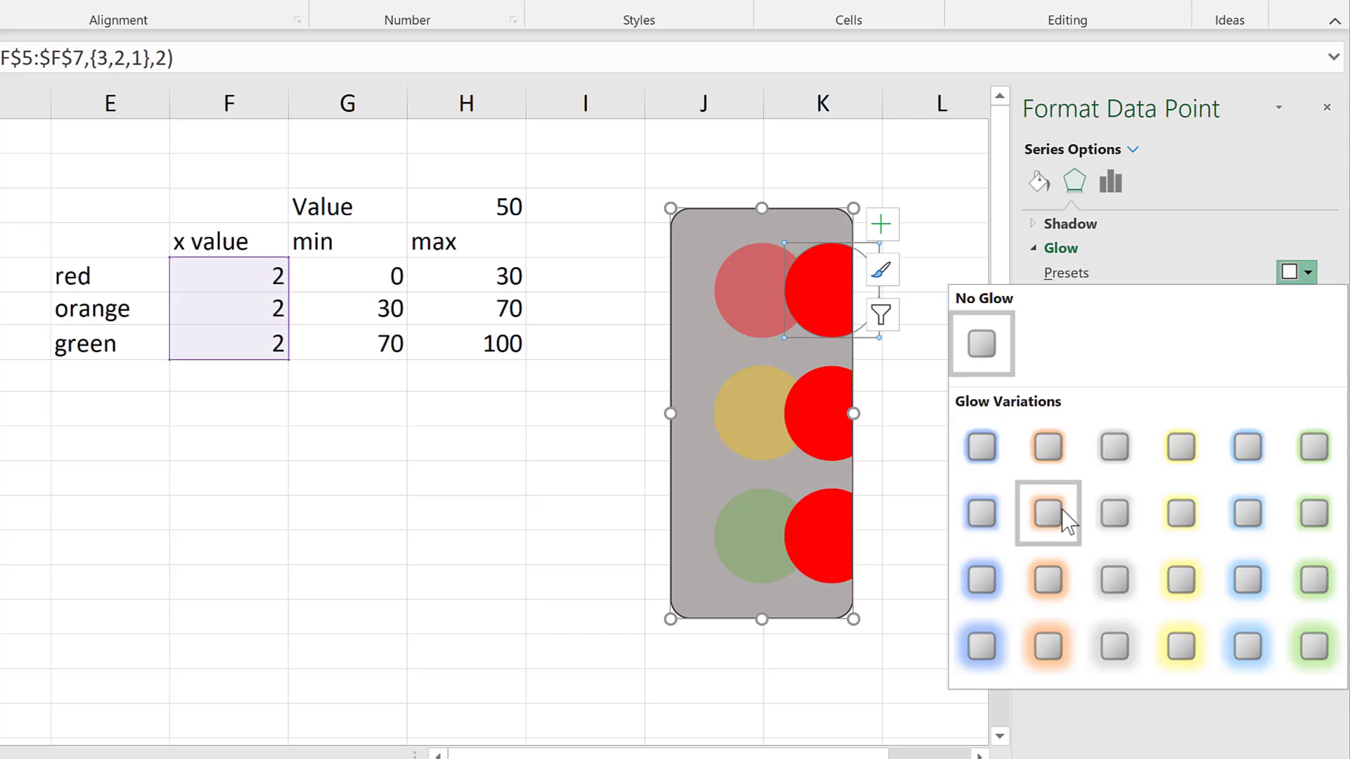
pyautogui.click(1060, 509)
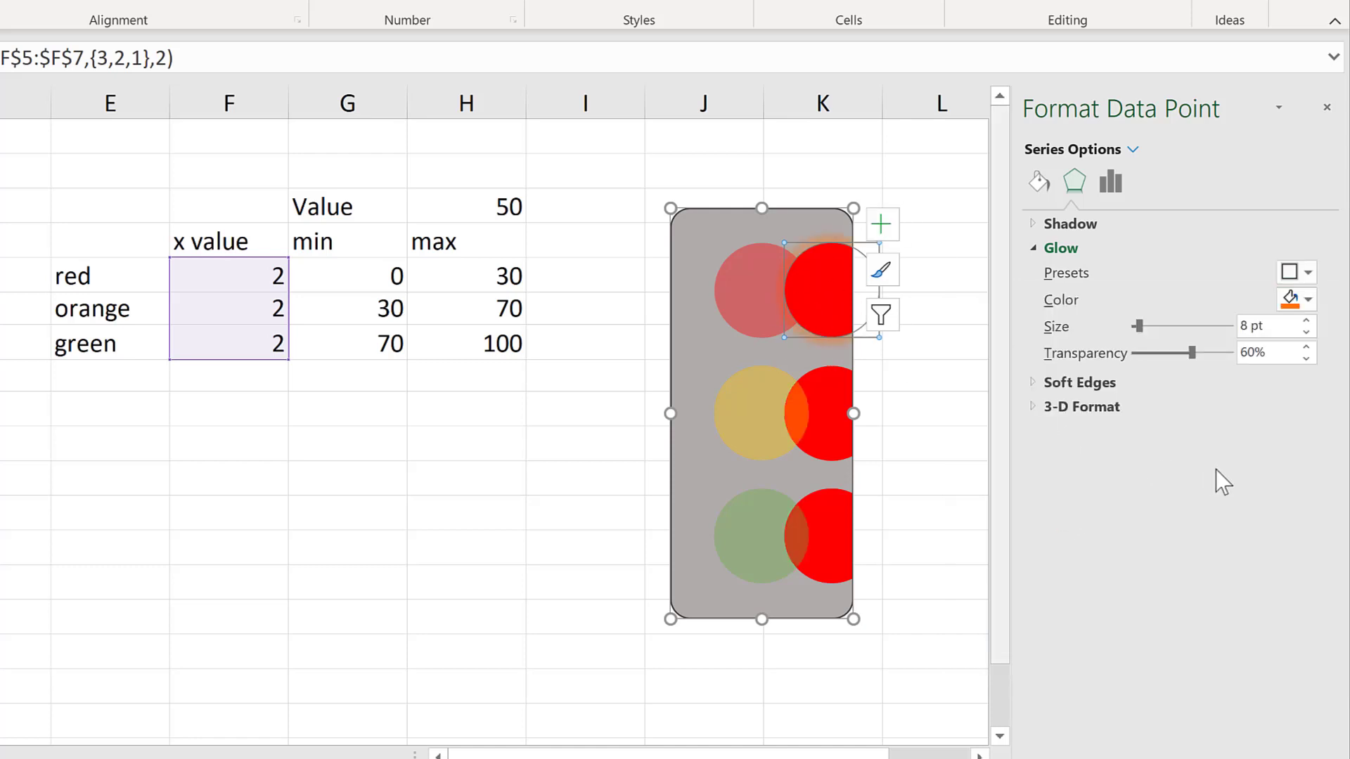
pyautogui.click(1299, 301)
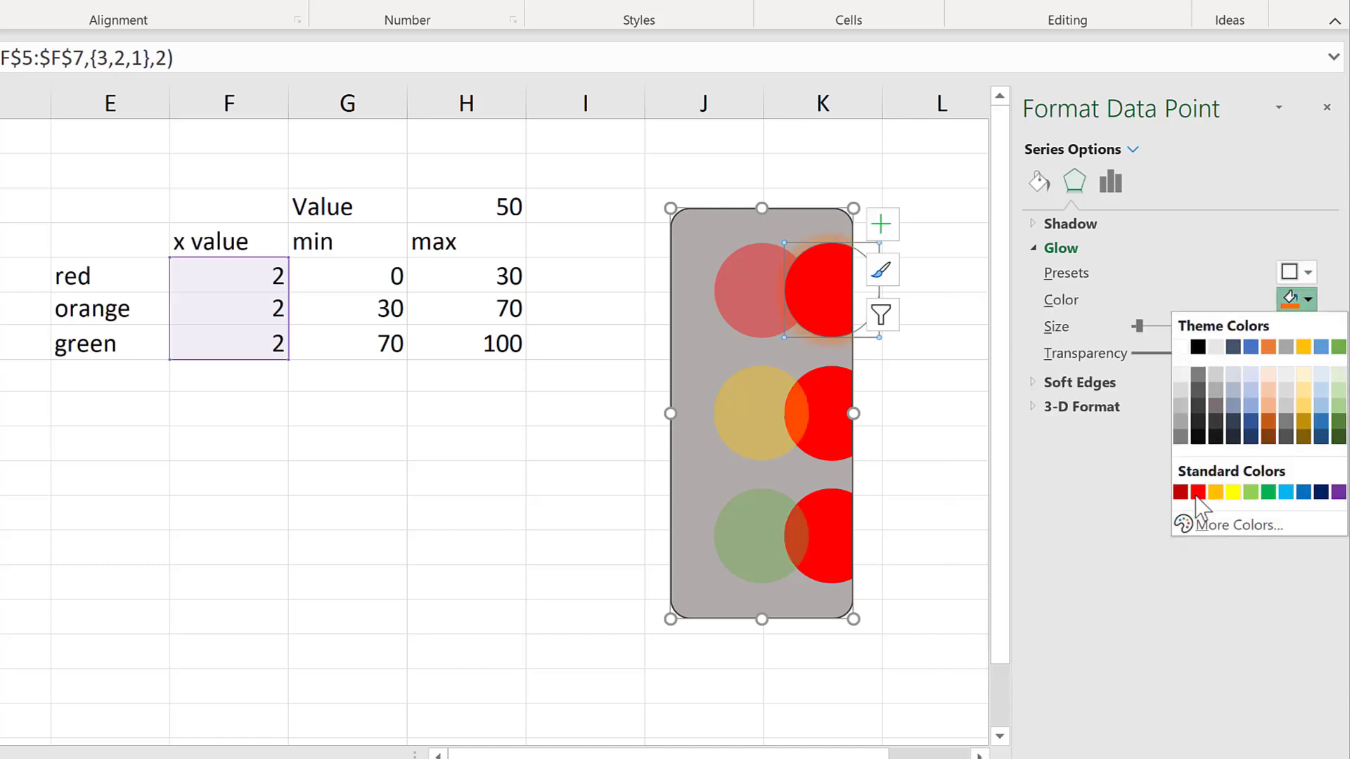
pyautogui.click(1200, 493)
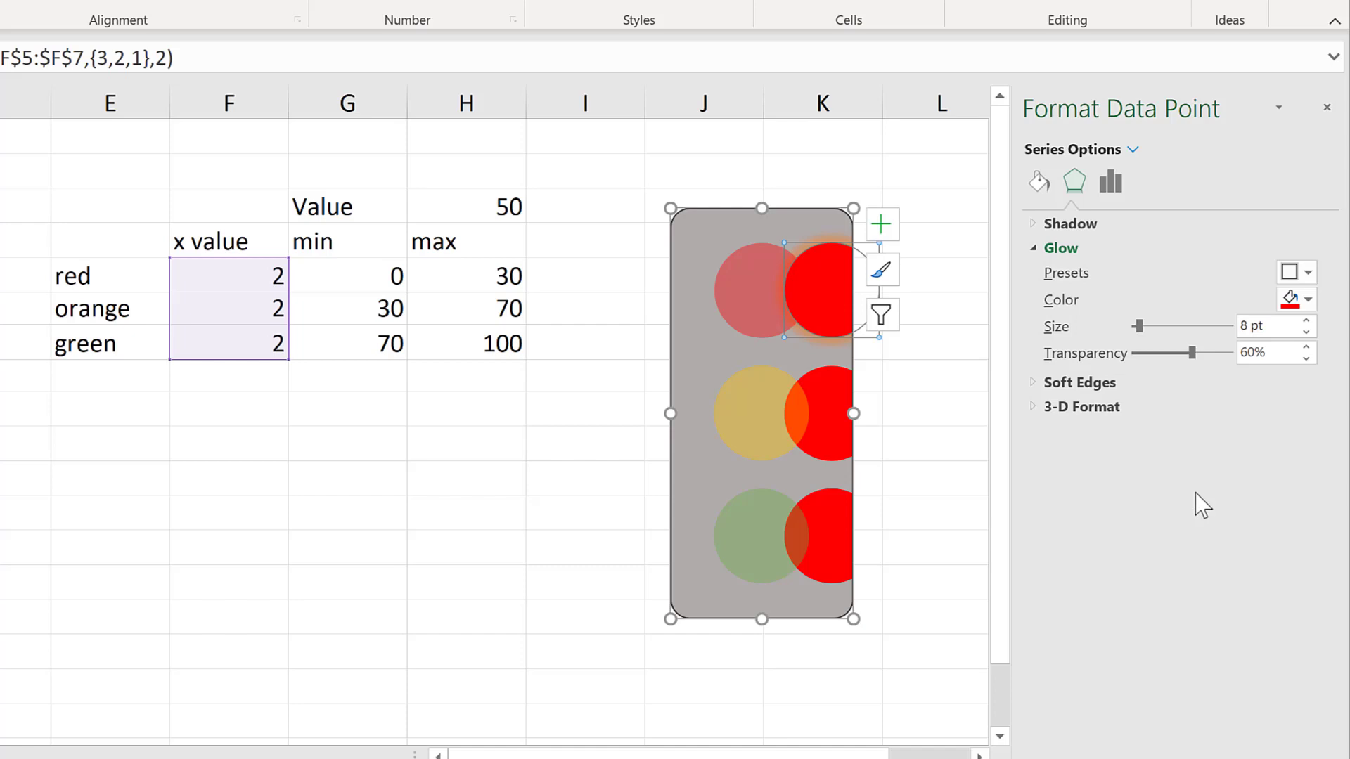
# Fill the middle marker orange and give it an orange glow
pyautogui.click(818, 398)
pyautogui.click(1038, 182)
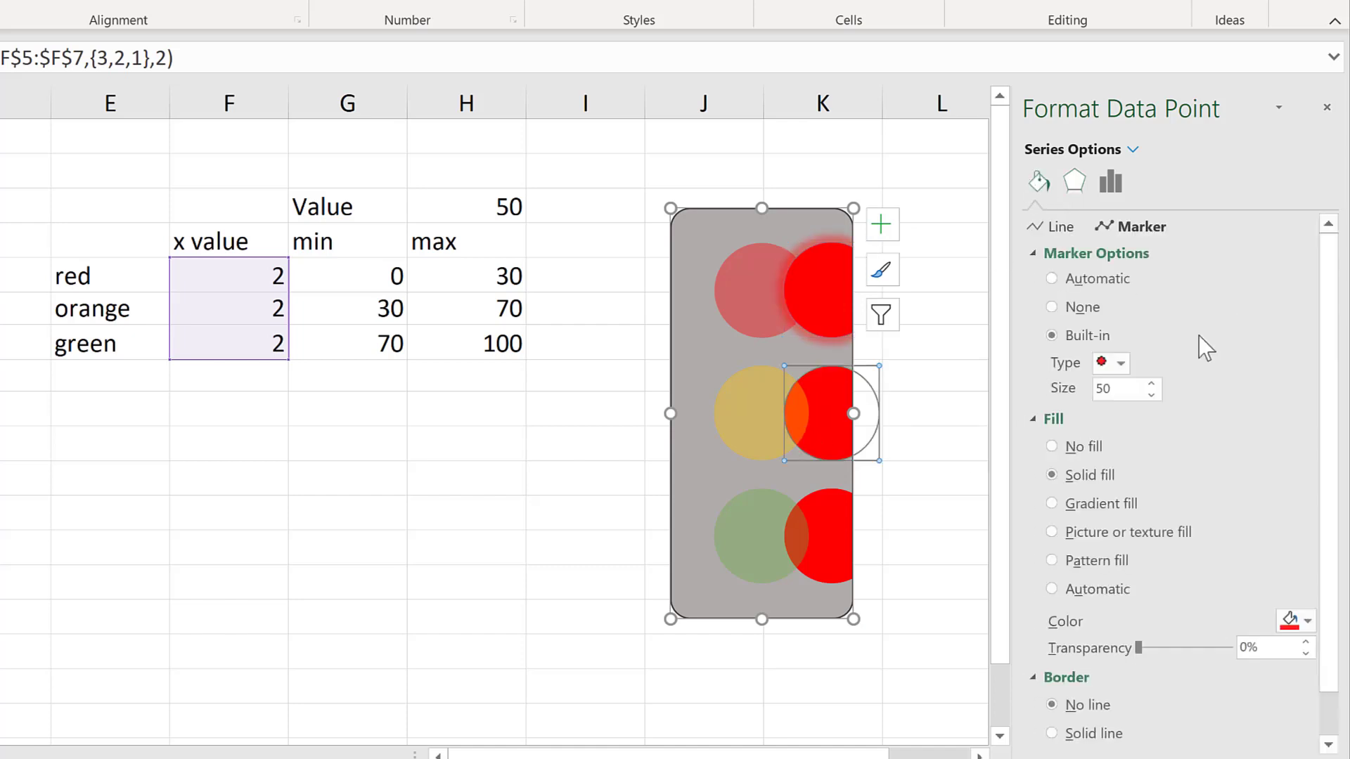
pyautogui.click(1297, 622)
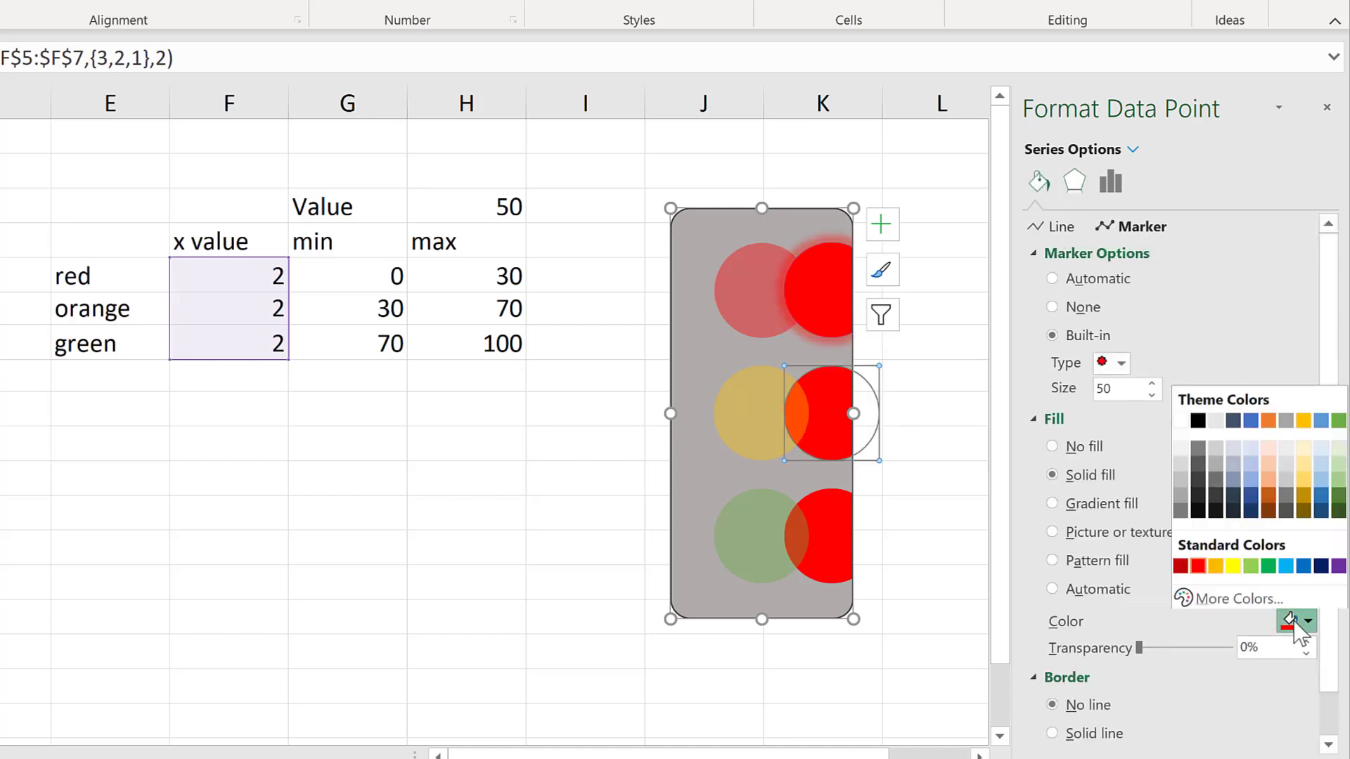
pyautogui.click(1216, 565)
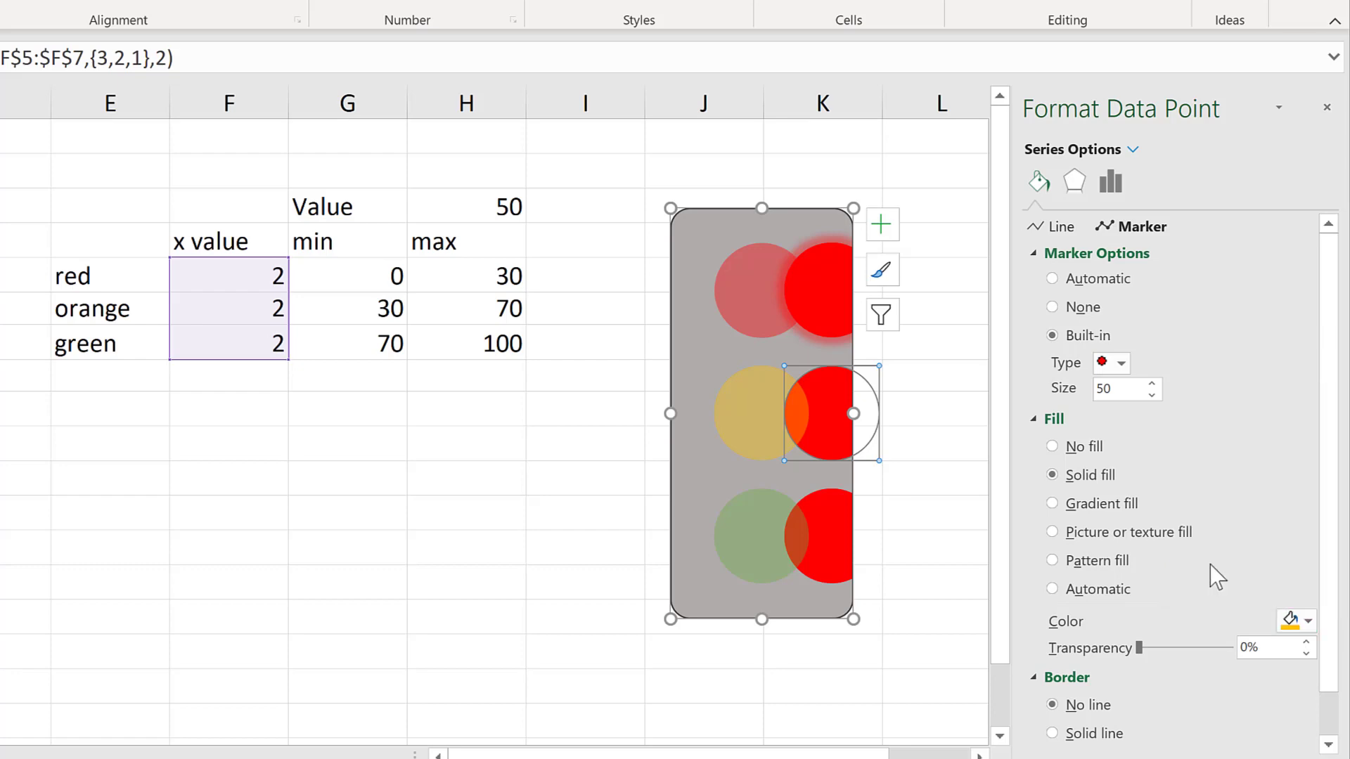
pyautogui.click(1075, 183)
pyautogui.click(1299, 273)
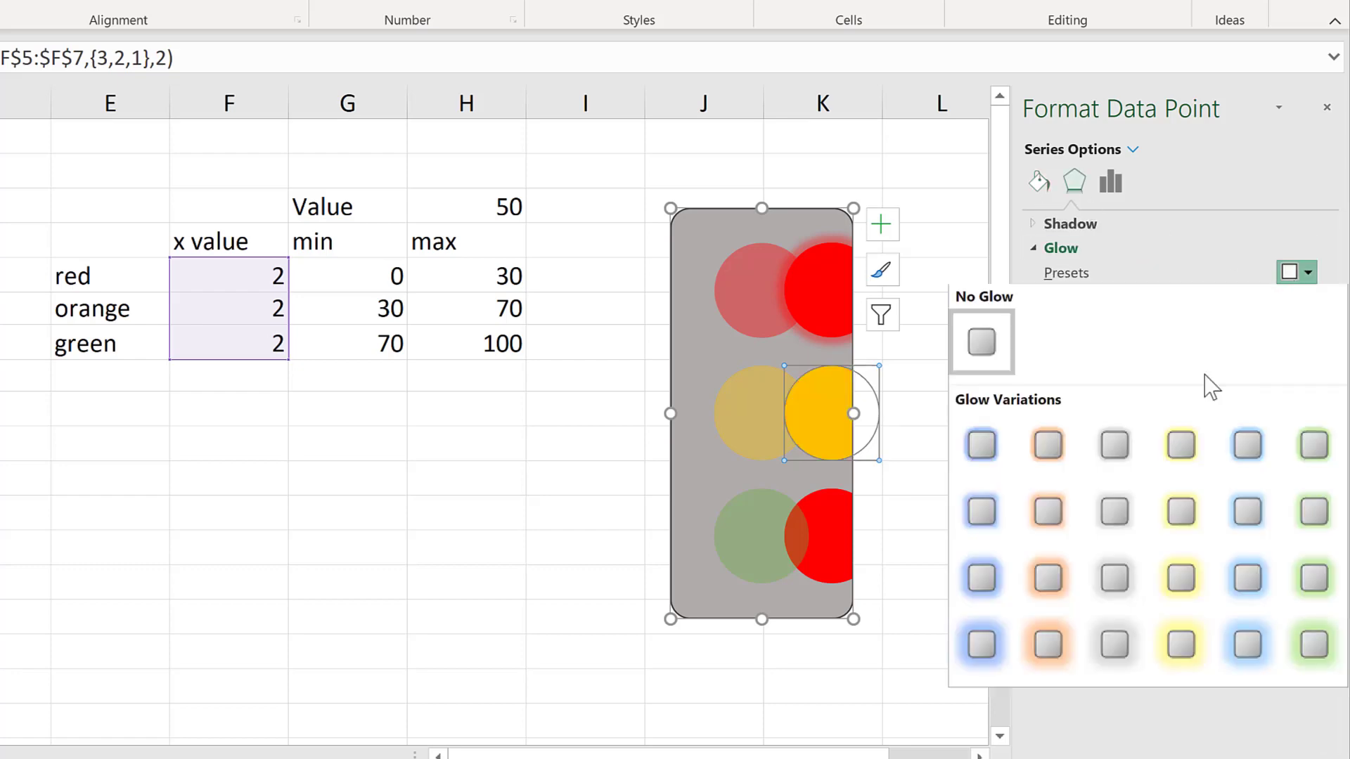
pyautogui.click(1057, 505)
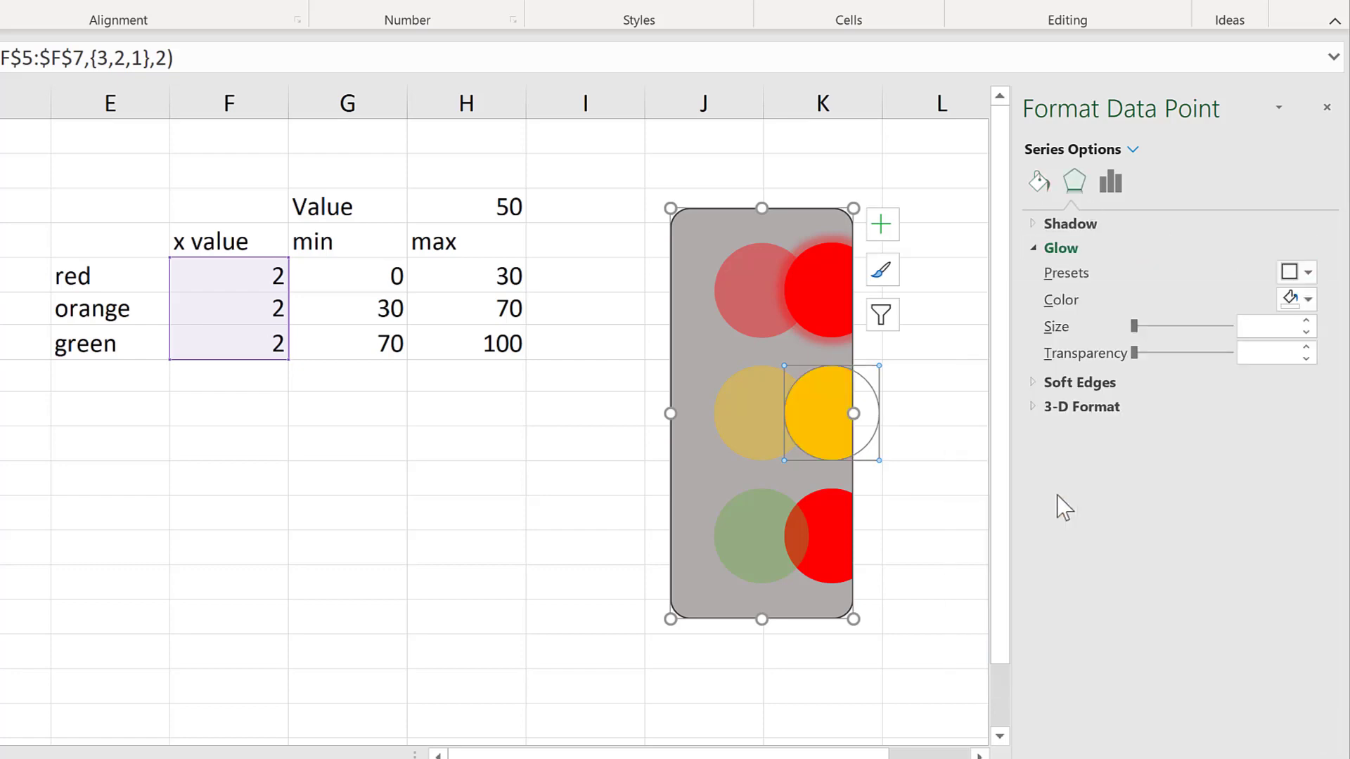
pyautogui.click(814, 513)
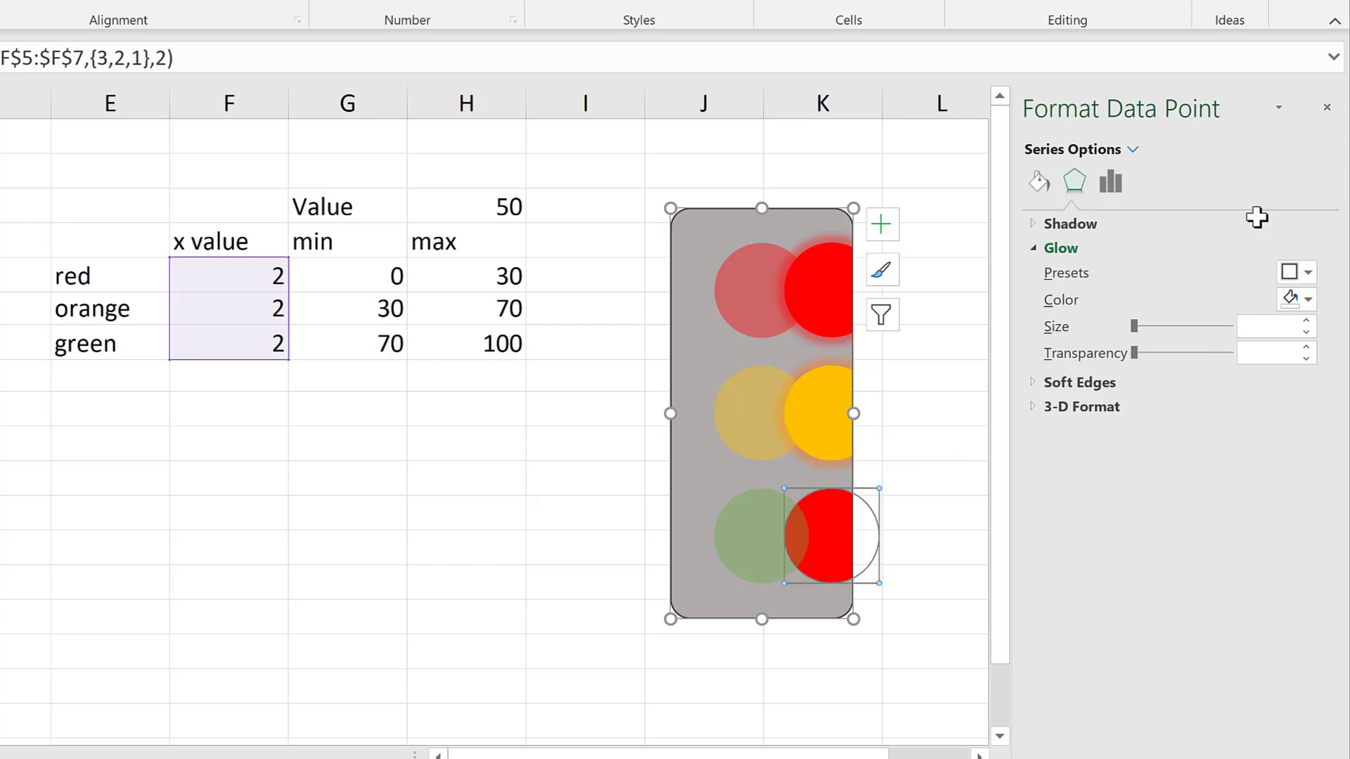
# Fill the bottom marker green with a green 8 pt, 60% glow
pyautogui.click(1044, 179)
pyautogui.click(1289, 621)
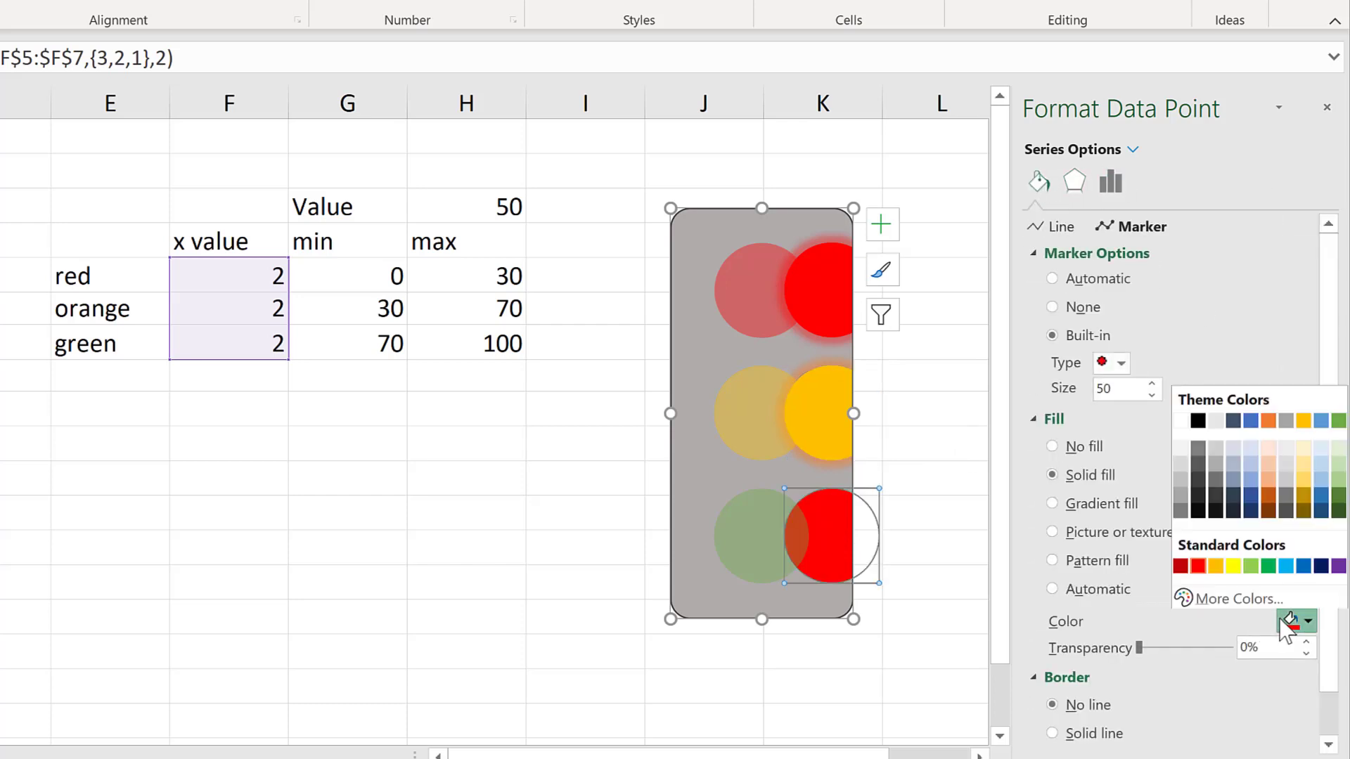
pyautogui.click(1337, 421)
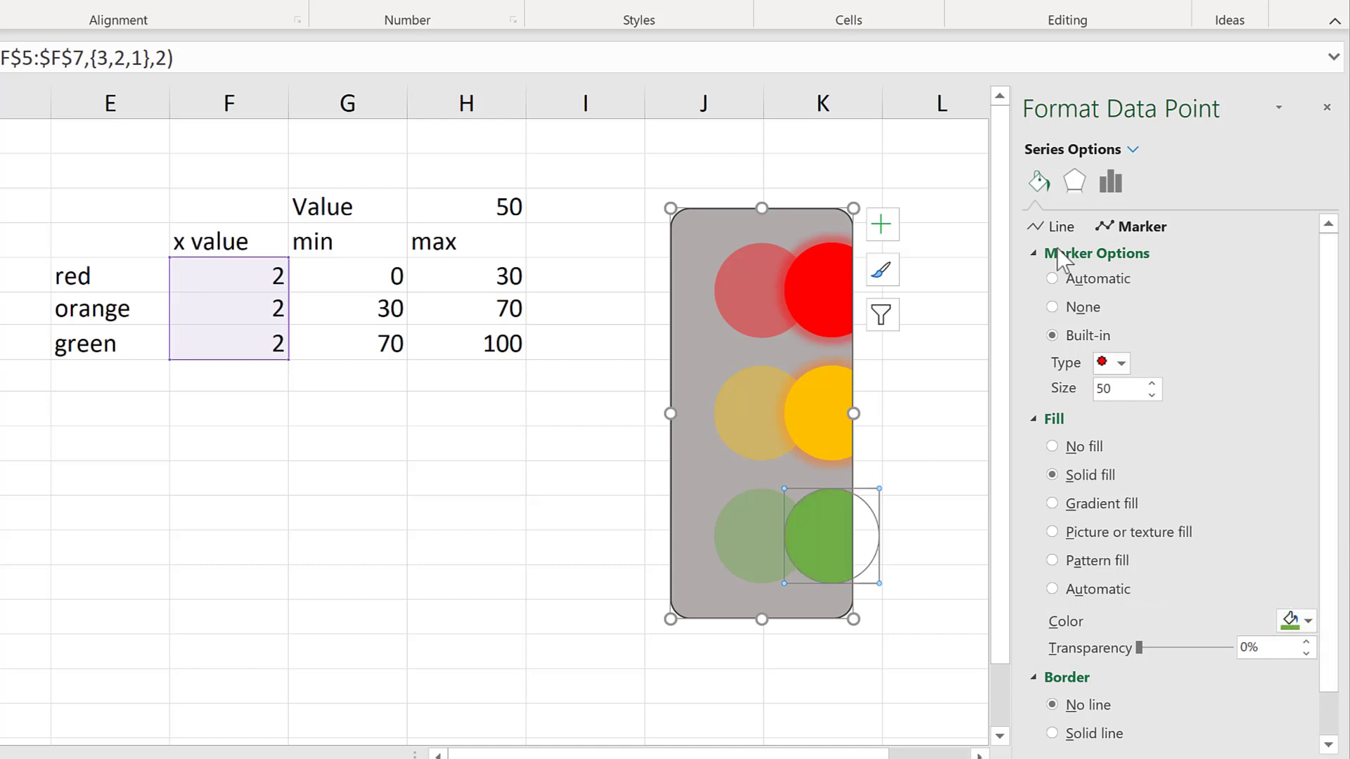
pyautogui.click(1076, 183)
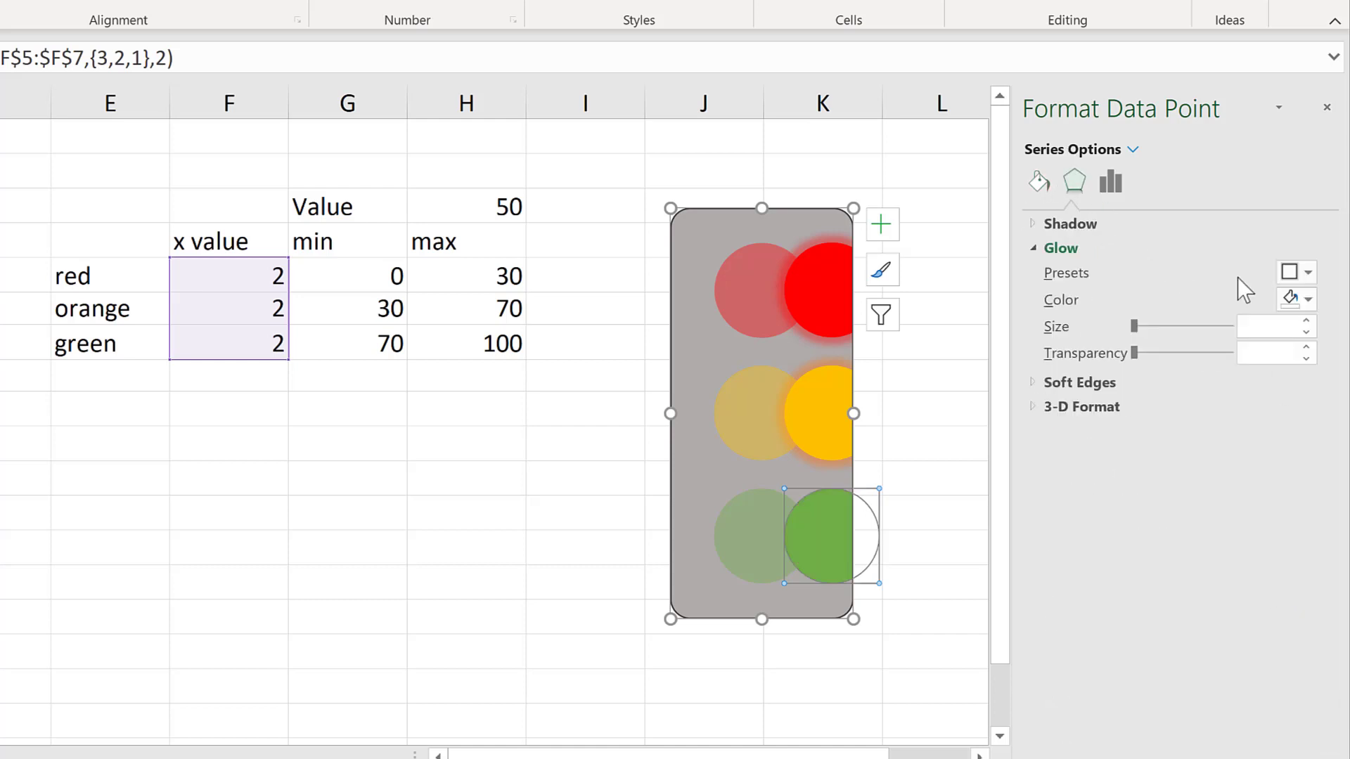
pyautogui.click(1301, 275)
pyautogui.click(1312, 512)
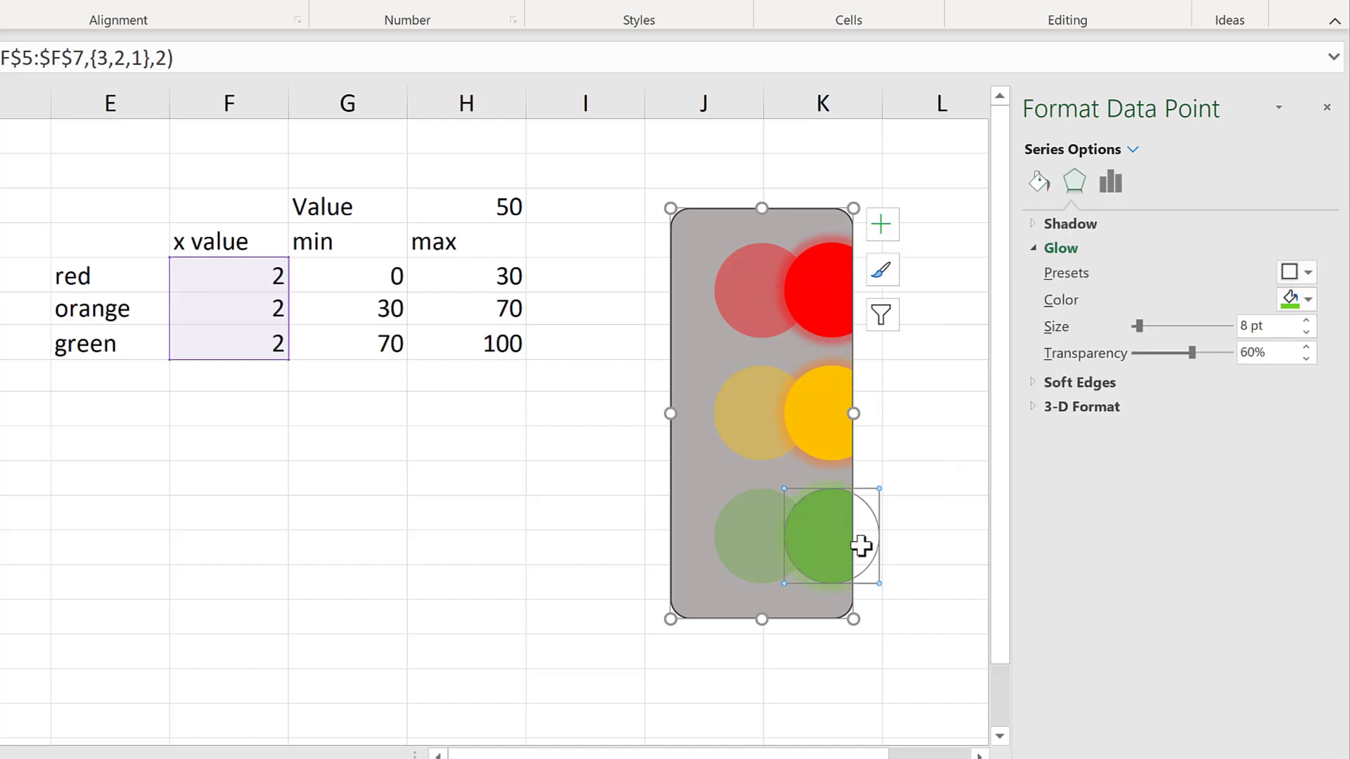
# Set the red, orange and green x values in the helper table to 1
pyautogui.click(478, 436)
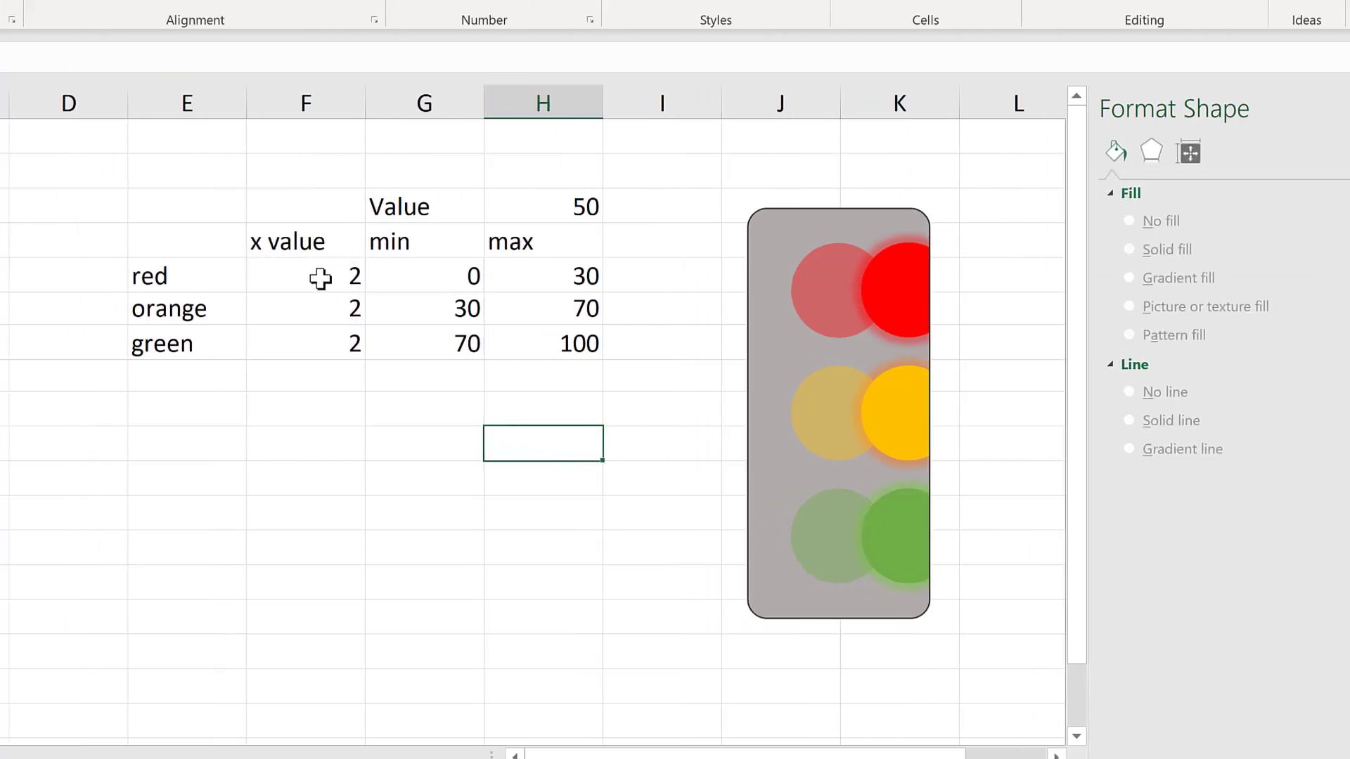
pyautogui.click(321, 277)
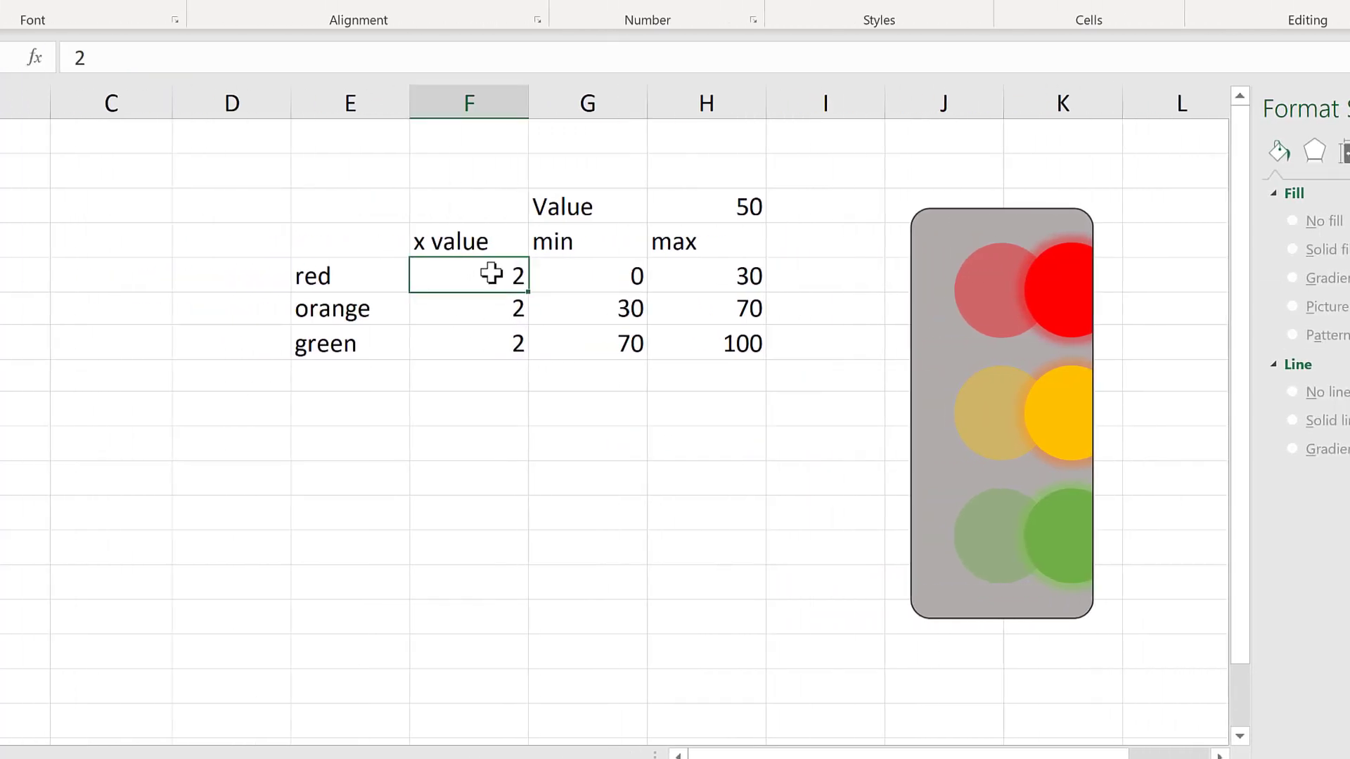
pyautogui.write('1')
pyautogui.press('Return')
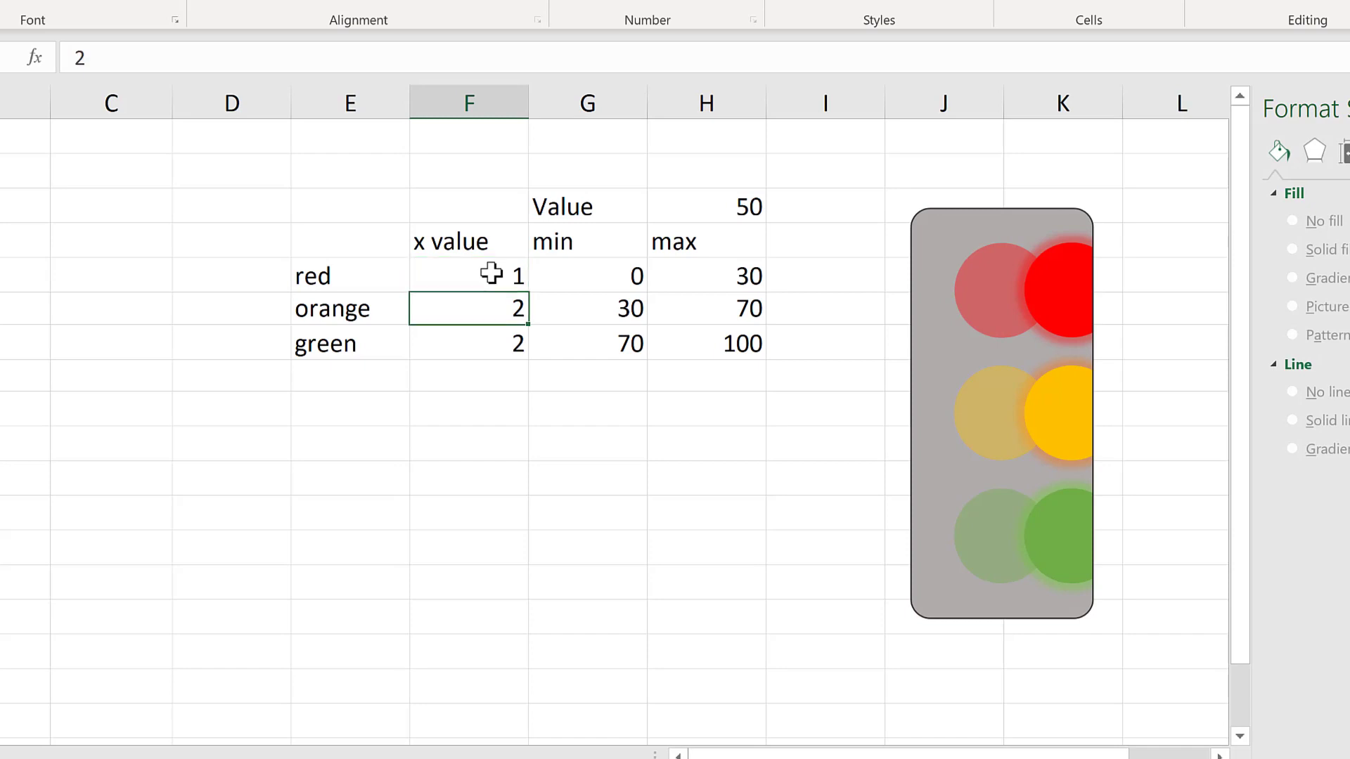
pyautogui.write('1')
pyautogui.press('Return')
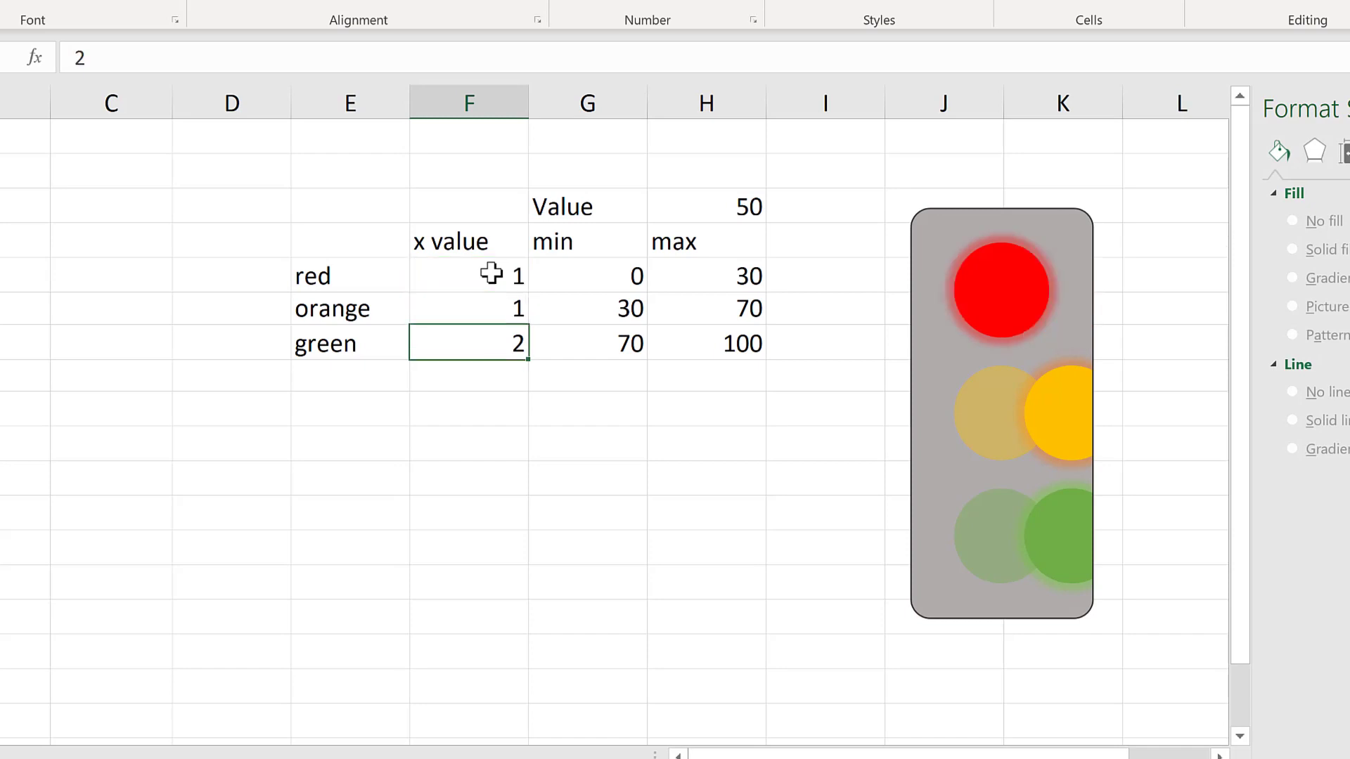
pyautogui.write('1')
pyautogui.press('Return')
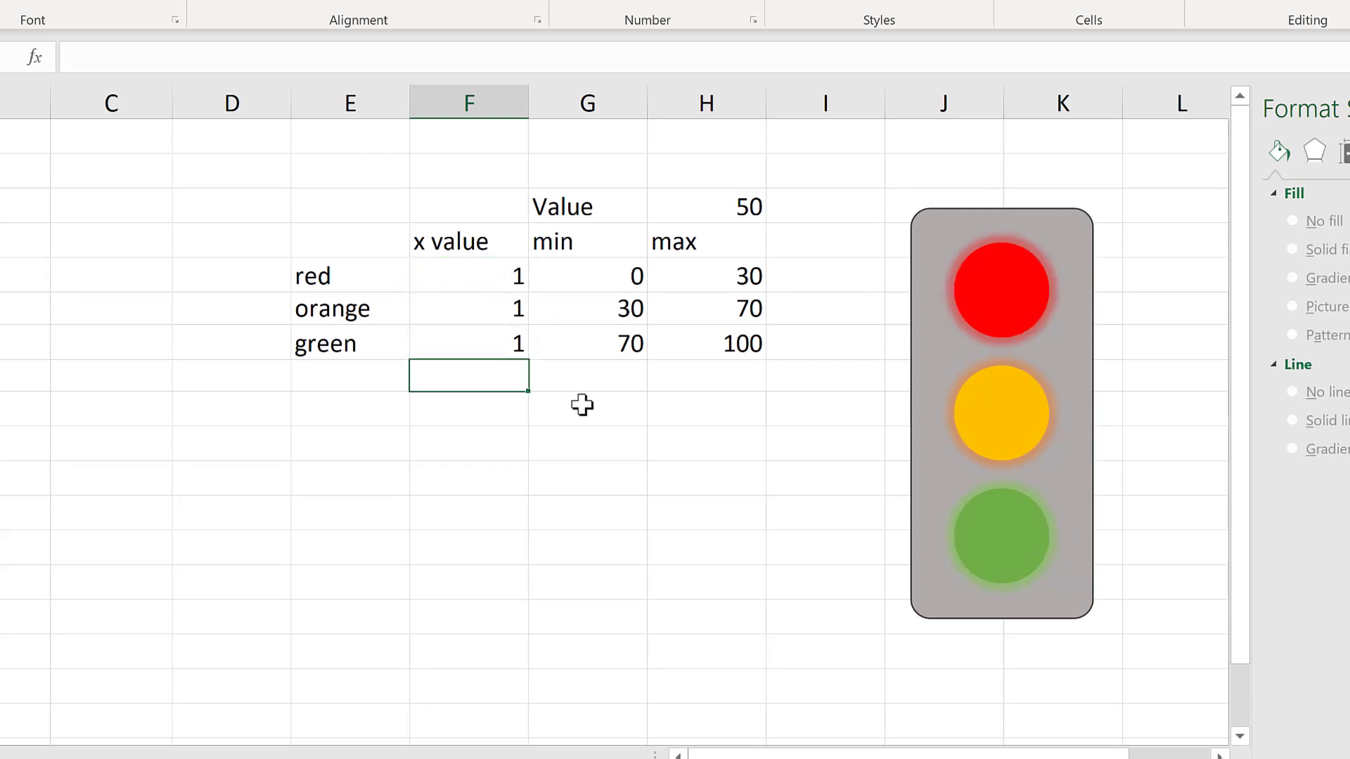
# Check the Value label and its number 50, then reselect the red row's x value cell
pyautogui.click(582, 405)
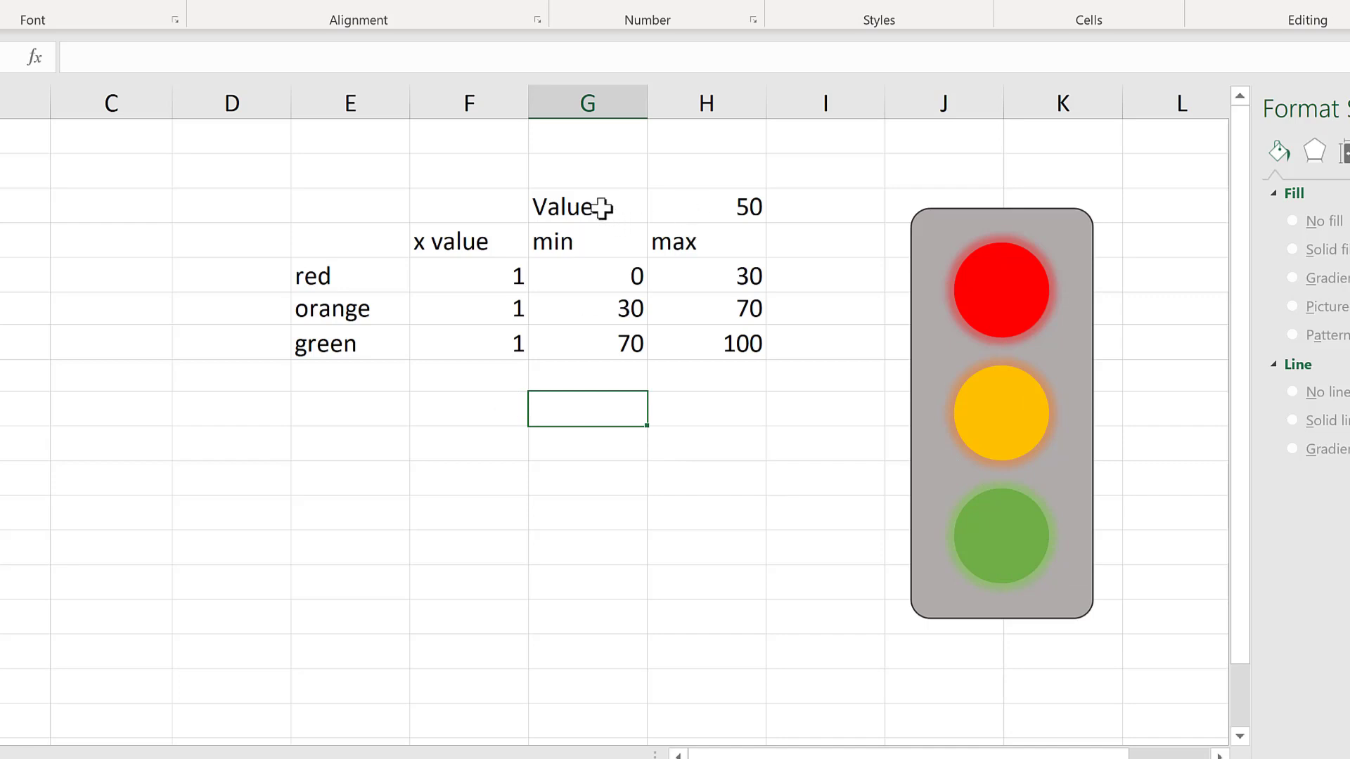
pyautogui.moveTo(602, 206); pyautogui.dragTo(689, 202)
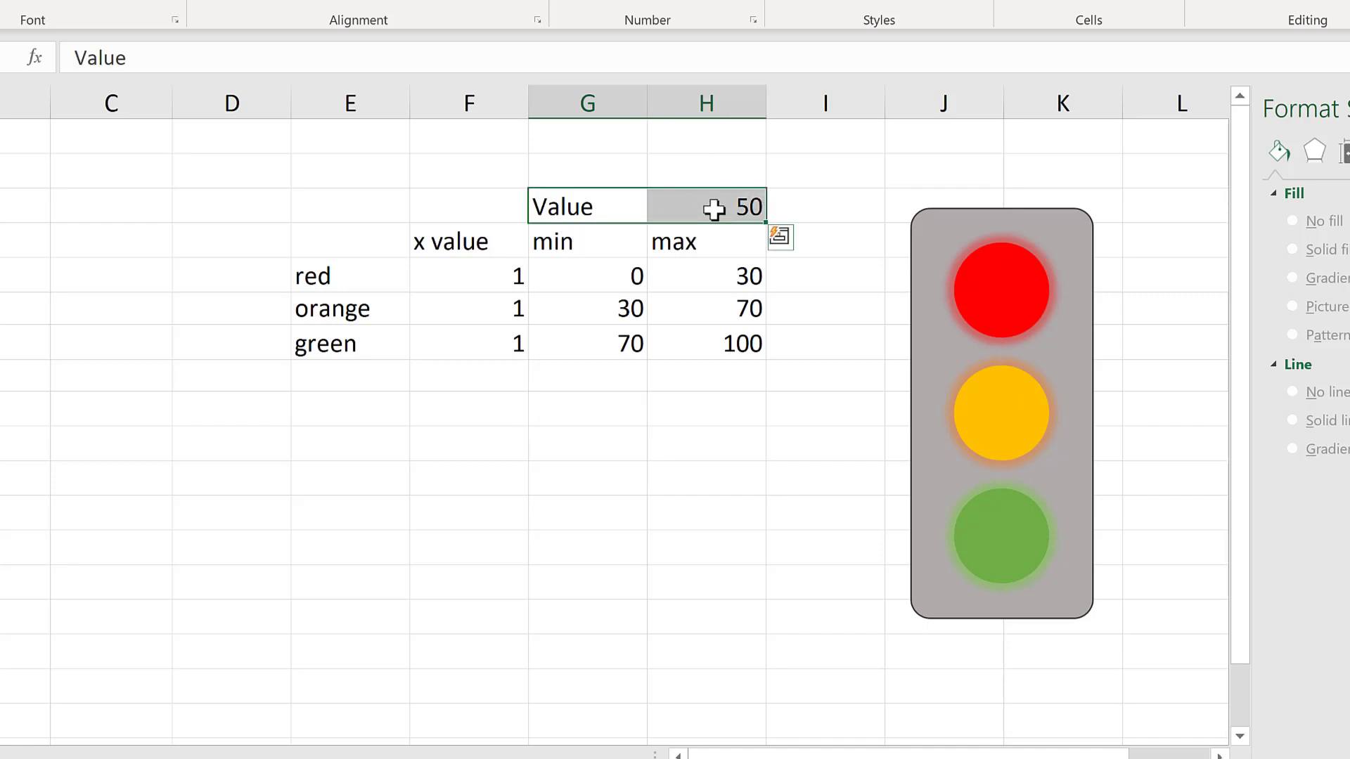
pyautogui.click(535, 409)
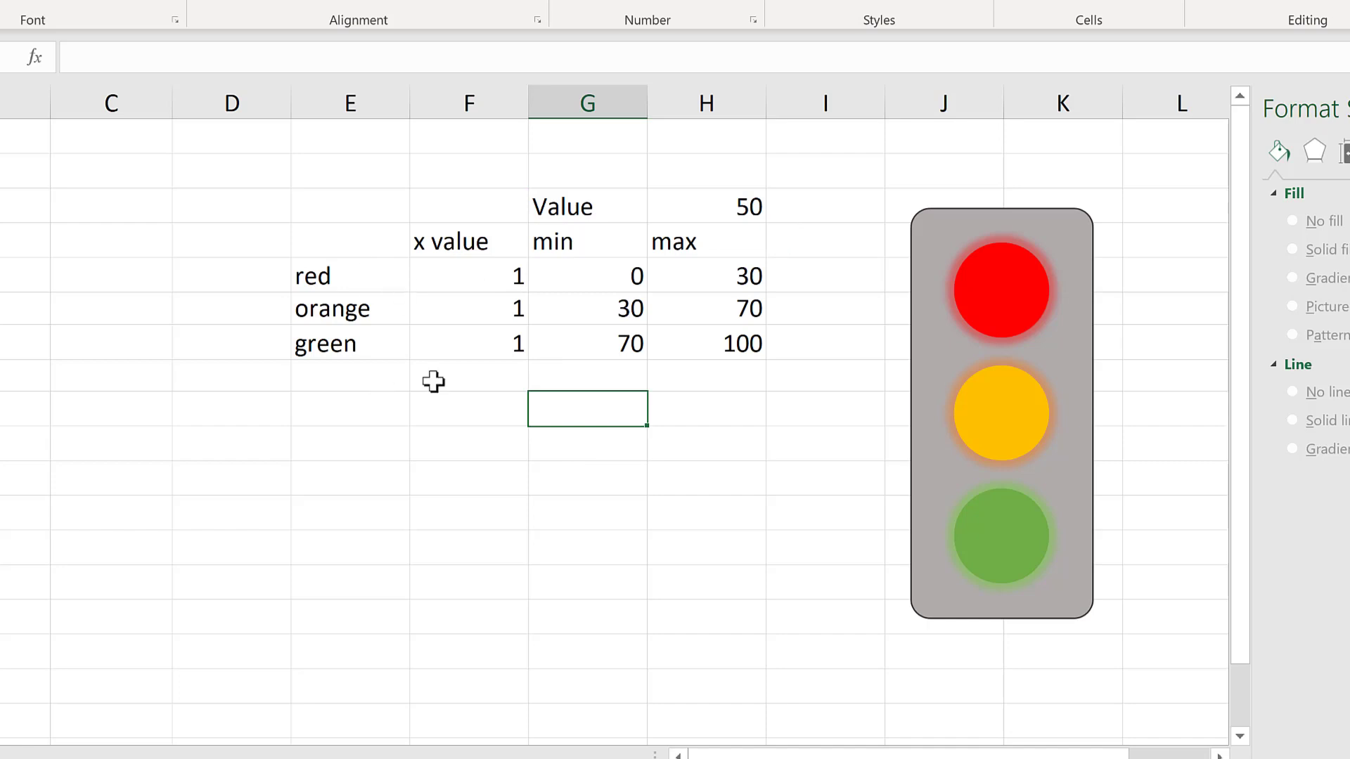
pyautogui.click(492, 272)
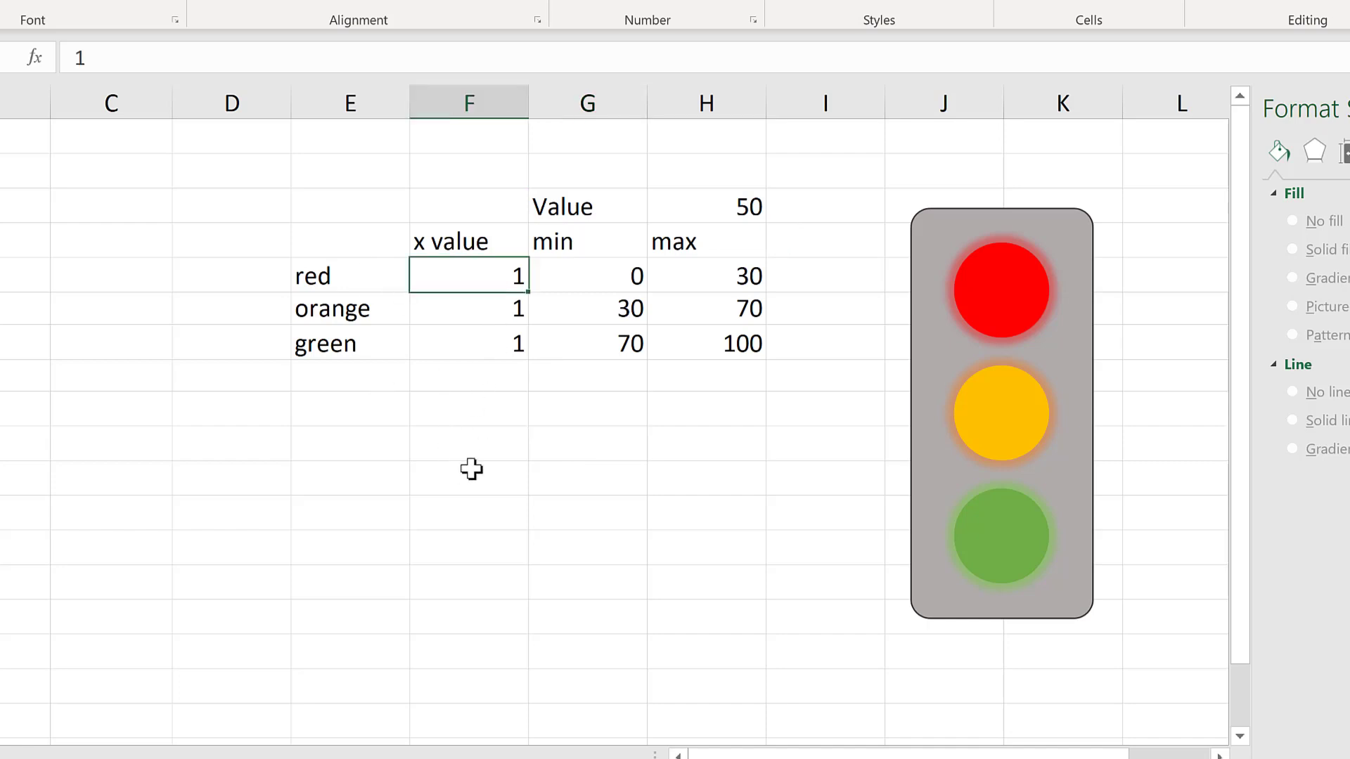
# In red's x cell, enter =IF((H3>=G5)*(H3<H5),1,#N/A) referencing Value, min and max
pyautogui.write('=i')
pyautogui.press('Tab')
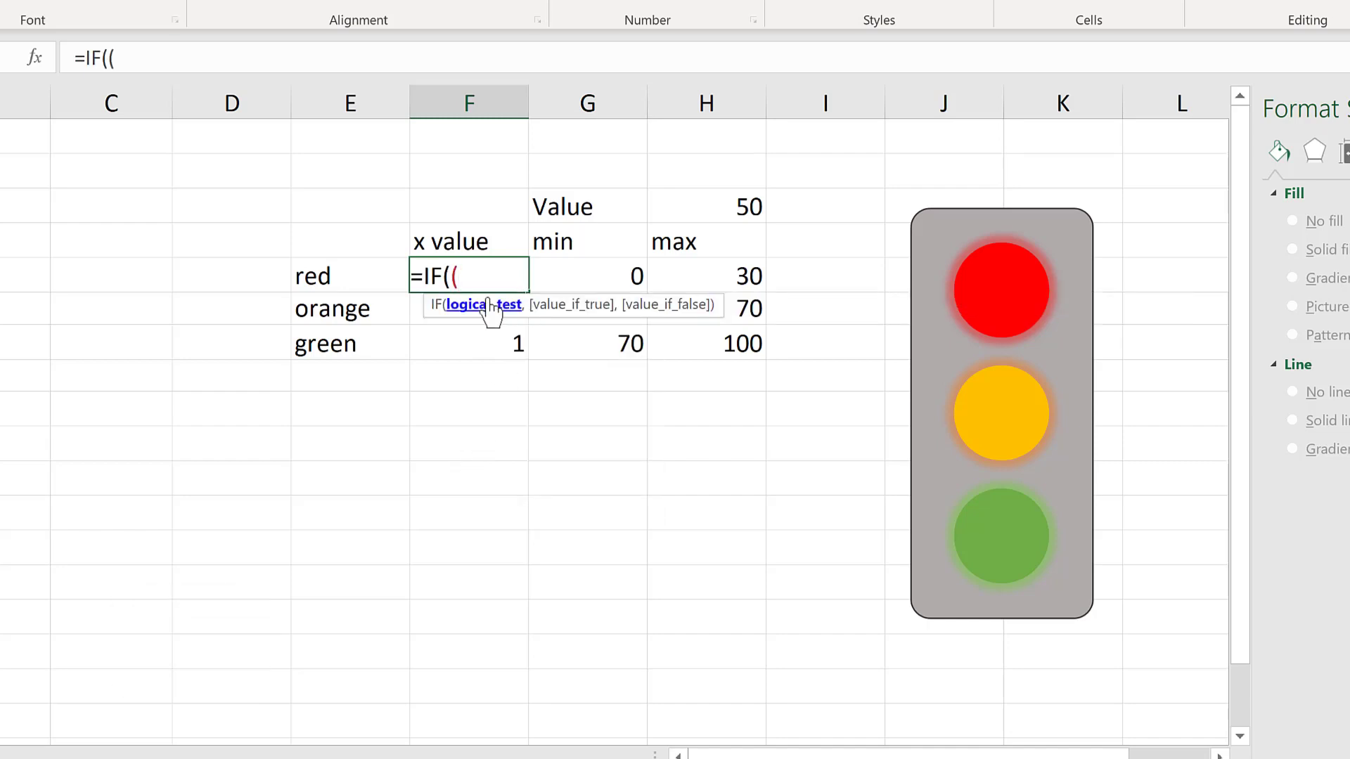
pyautogui.click(716, 205)
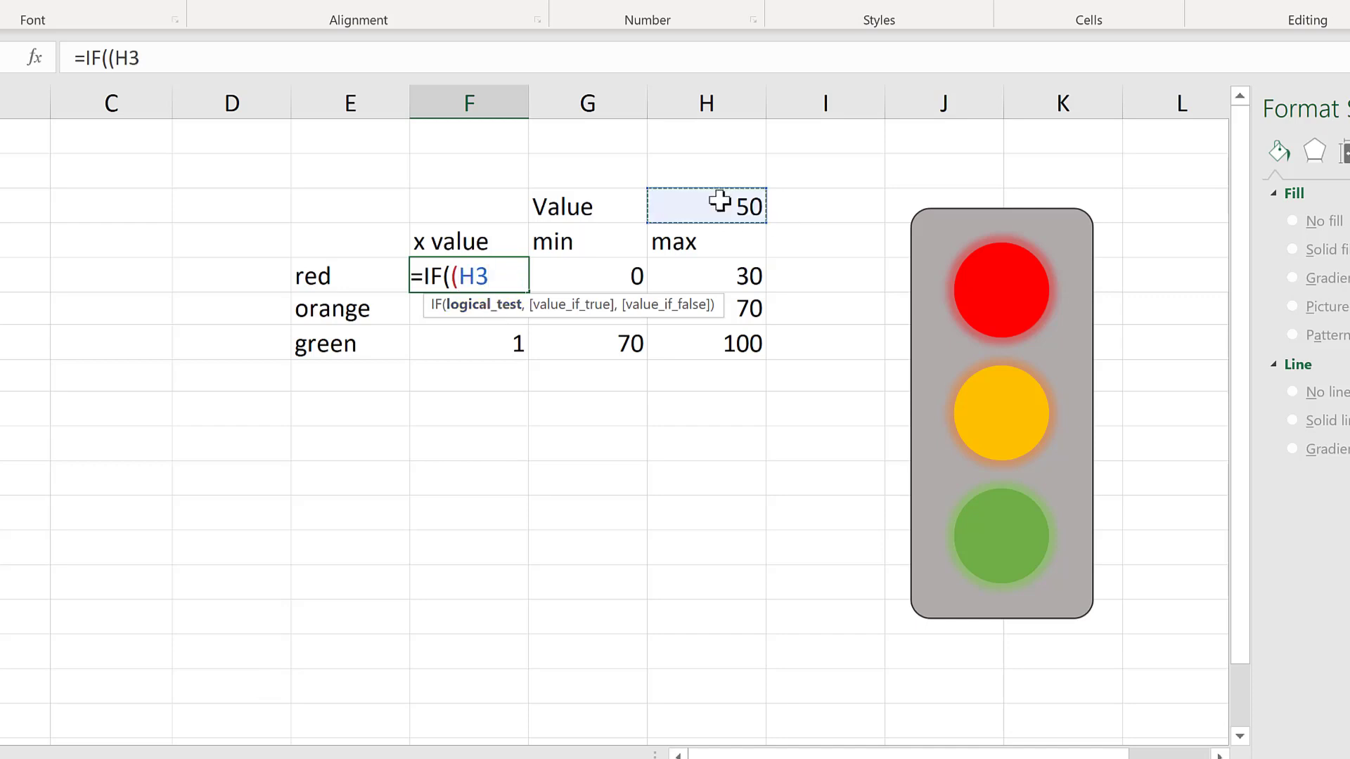
pyautogui.write('>=')
pyautogui.click(628, 272)
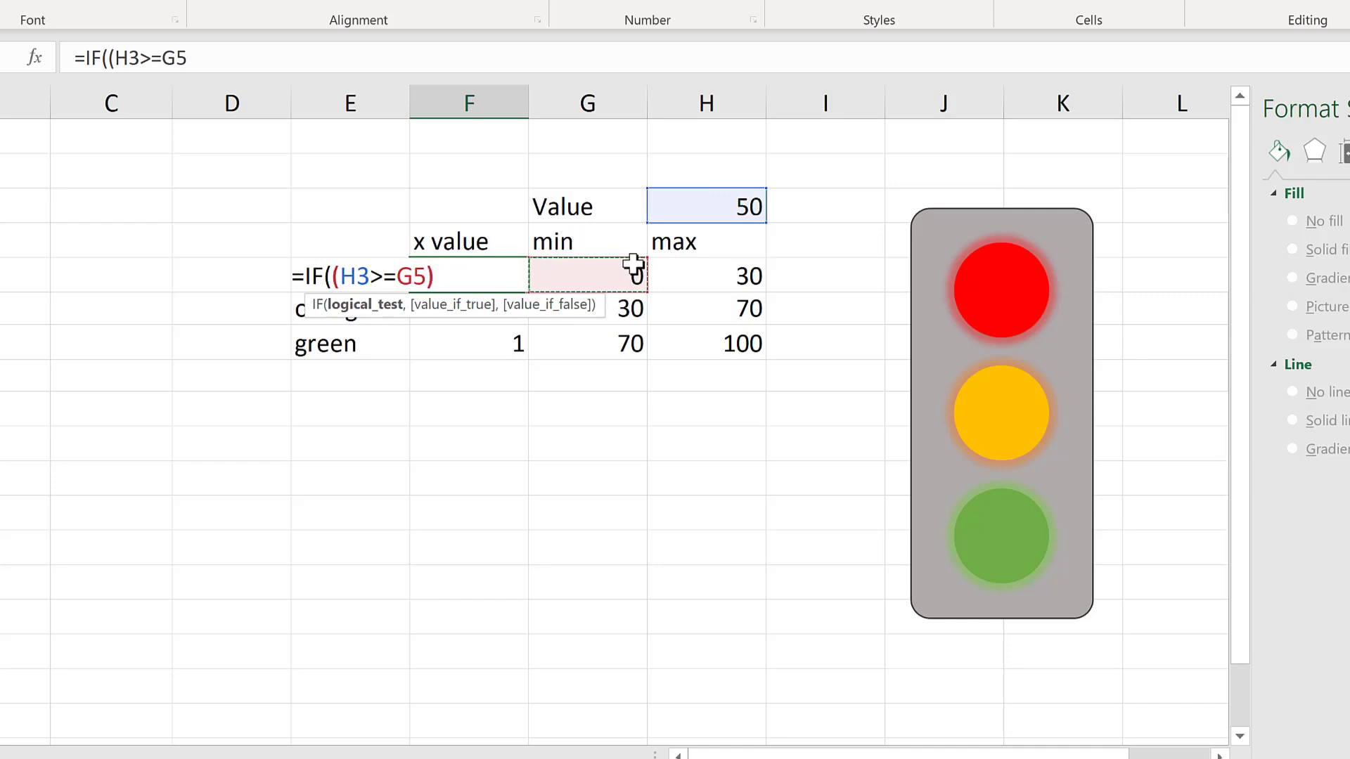
pyautogui.write(')*(')
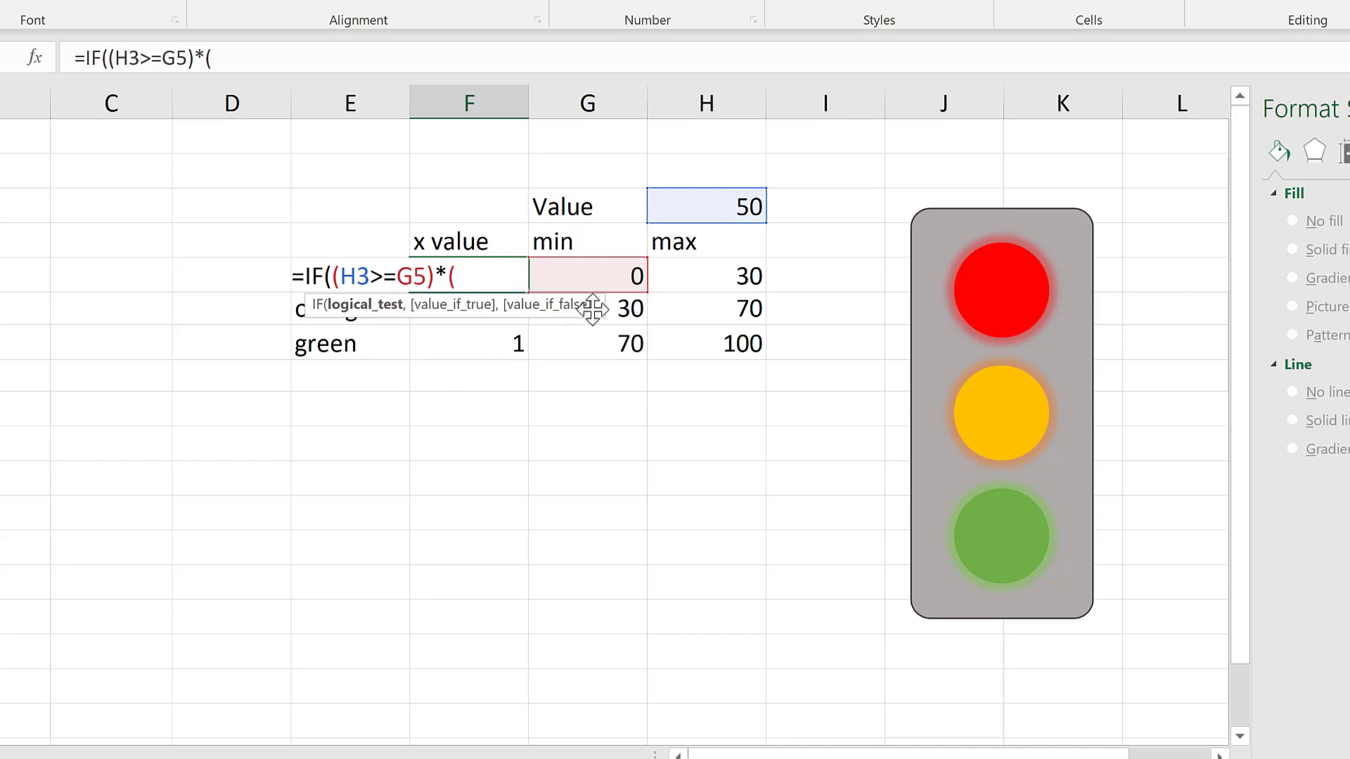
pyautogui.click(679, 201)
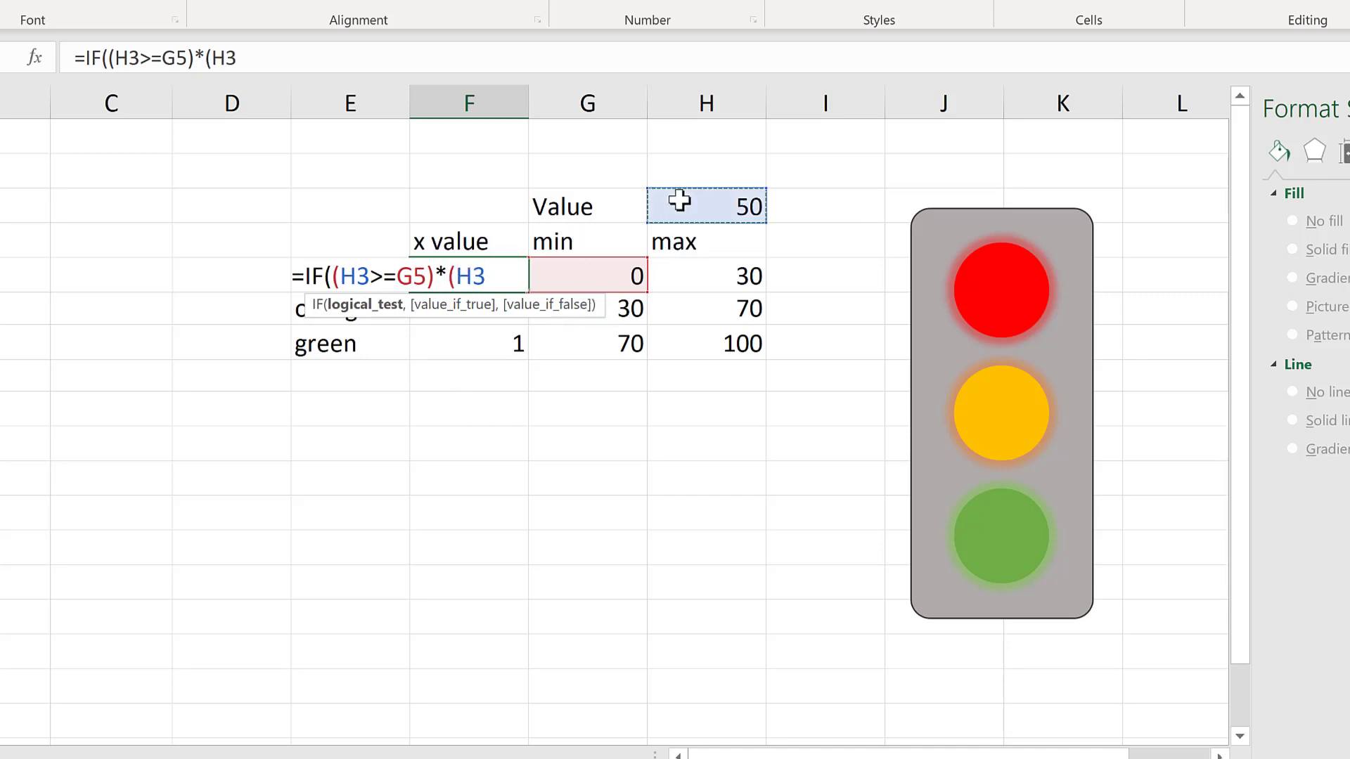
pyautogui.write('<')
pyautogui.click(729, 274)
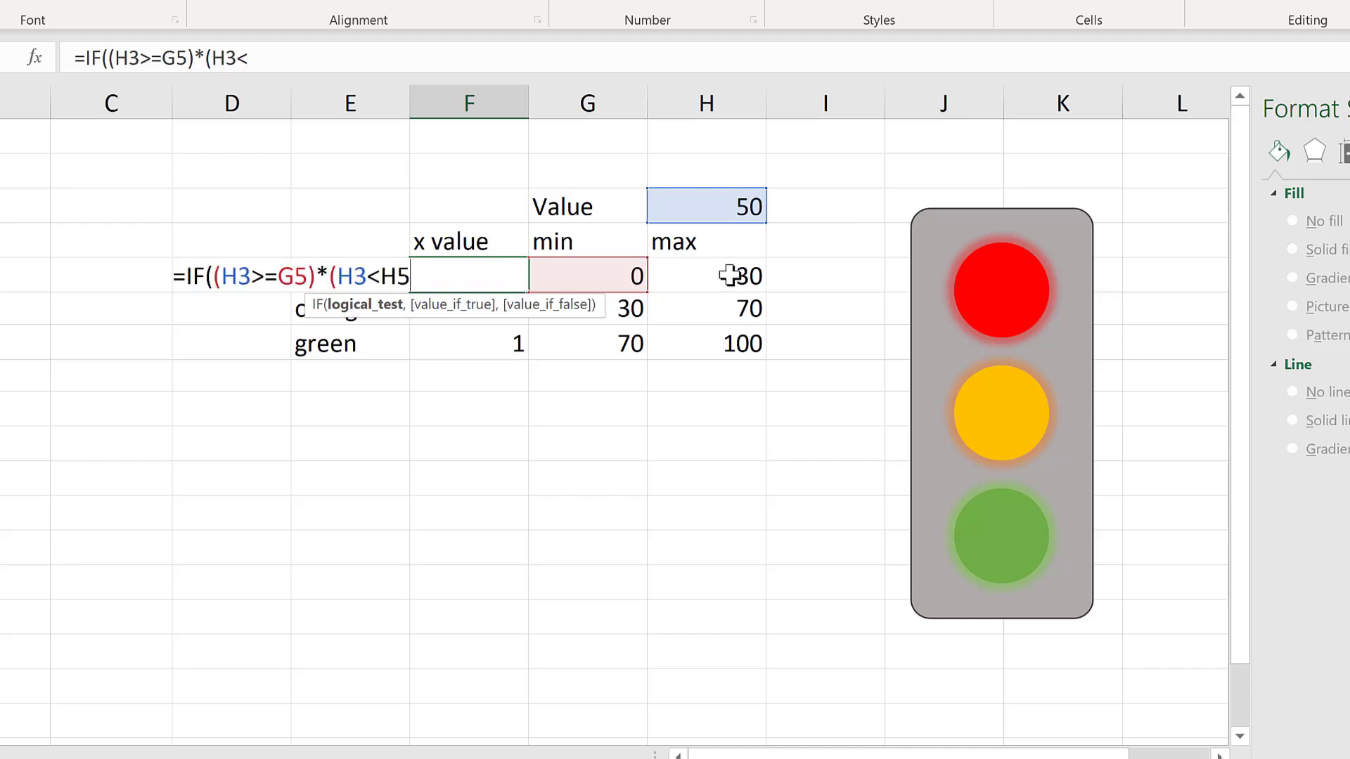
pyautogui.write(')')
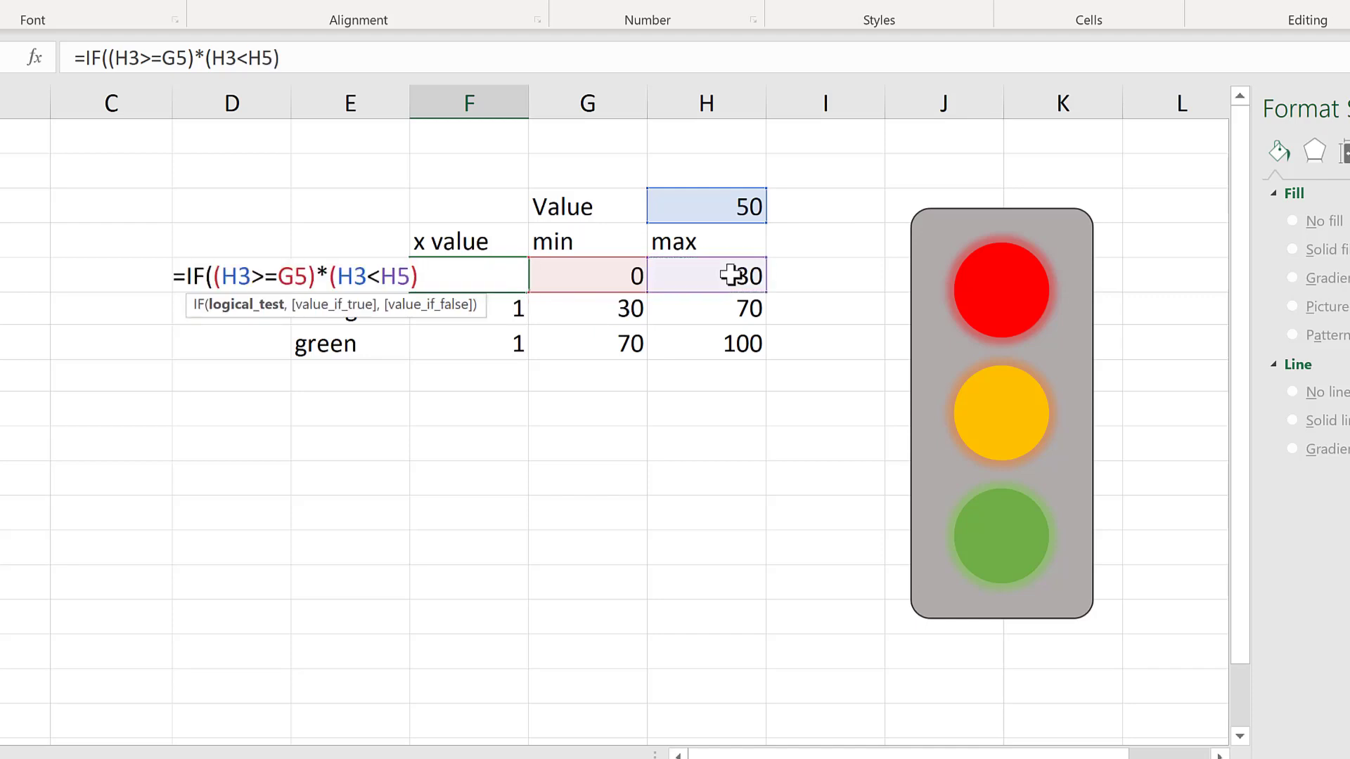
pyautogui.write(',')
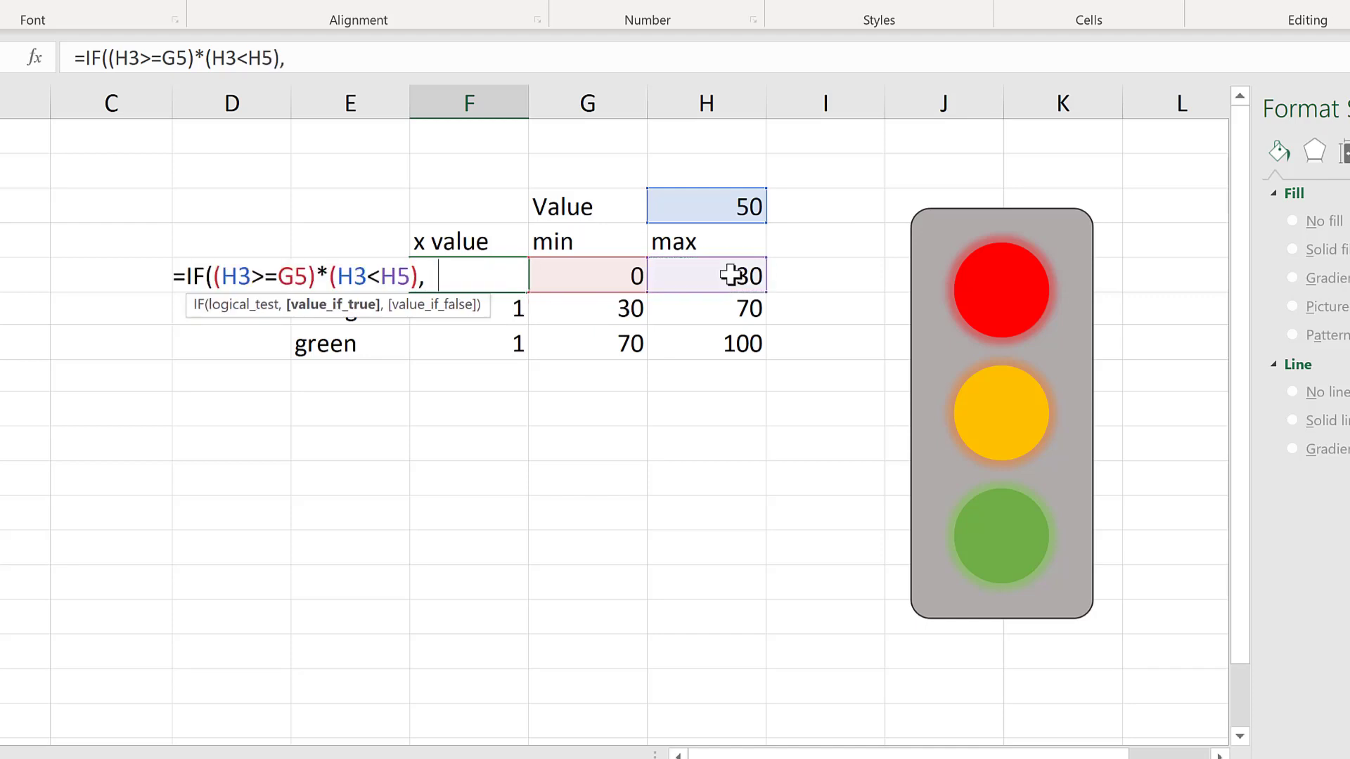
pyautogui.write('1,')
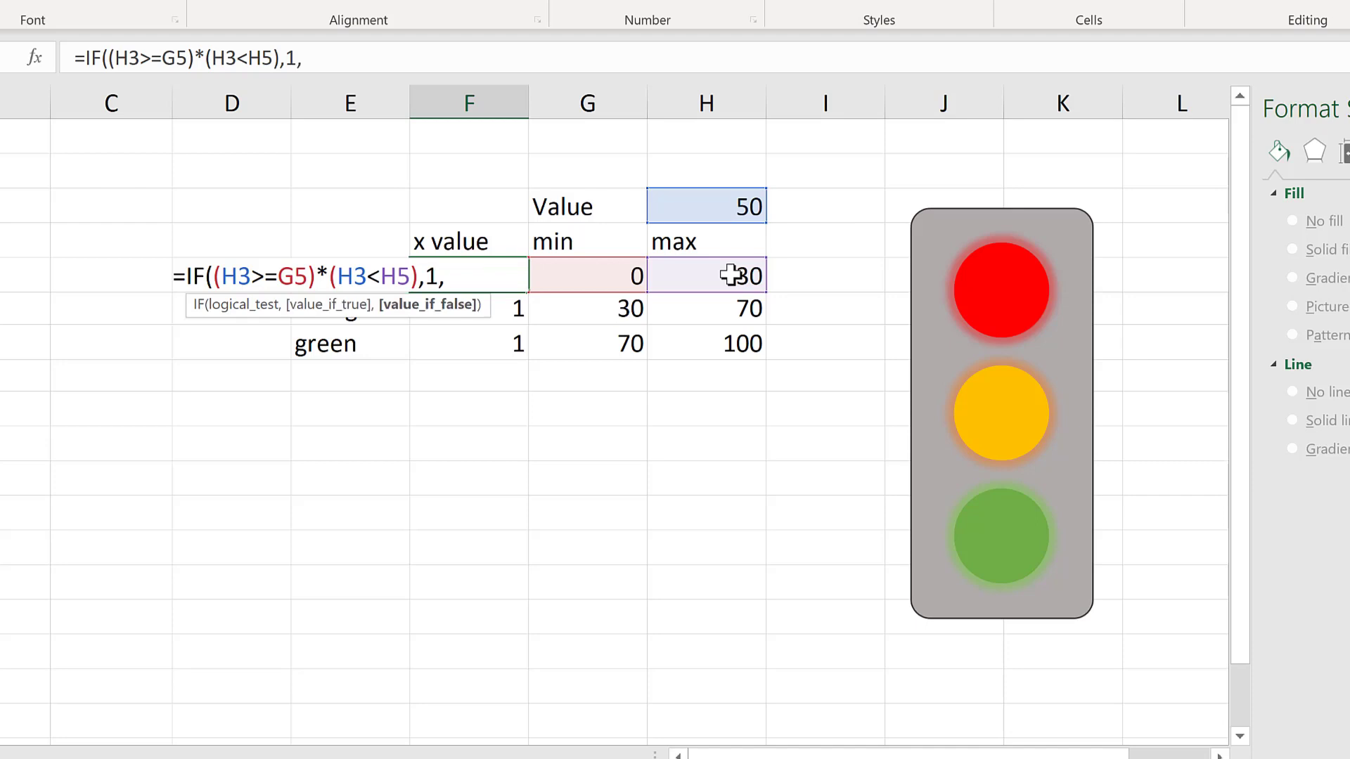
pyautogui.write('#N/A')
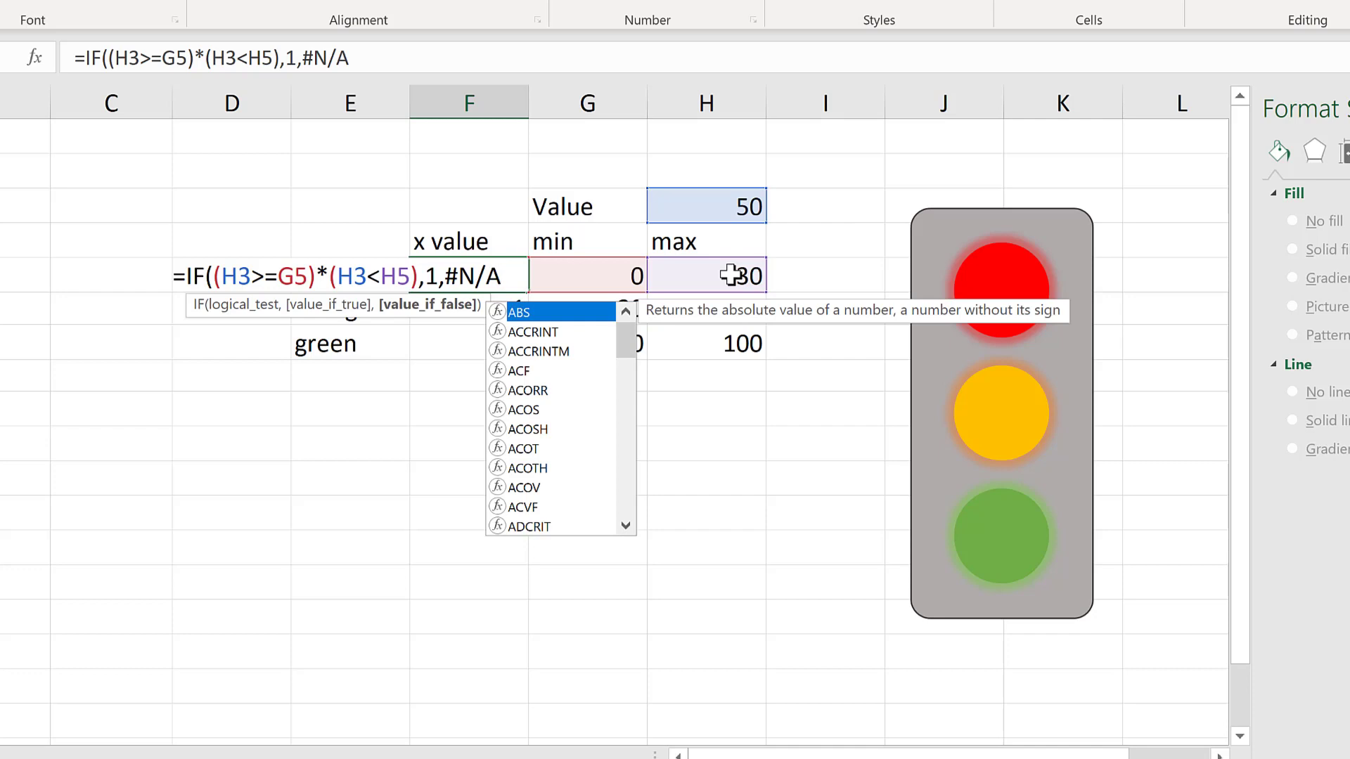
pyautogui.write(')')
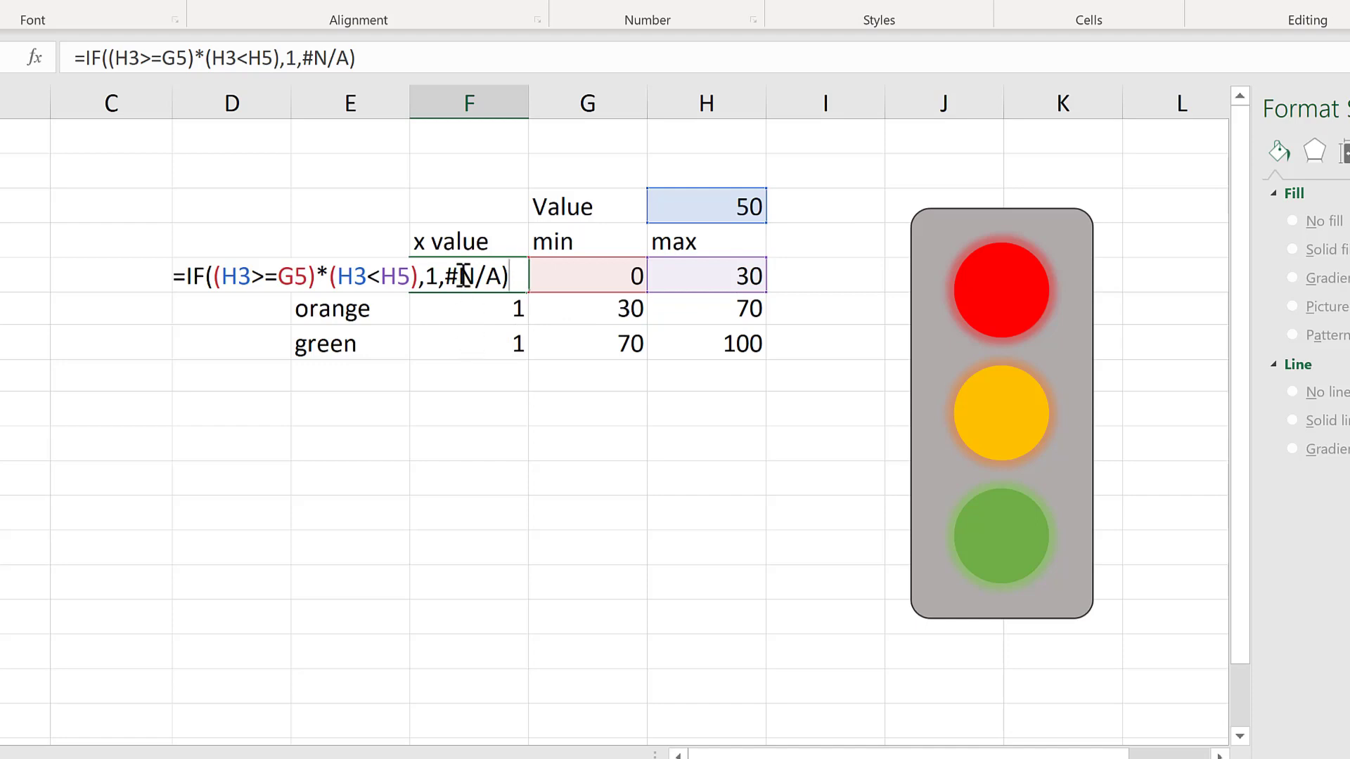
pyautogui.click(240, 281)
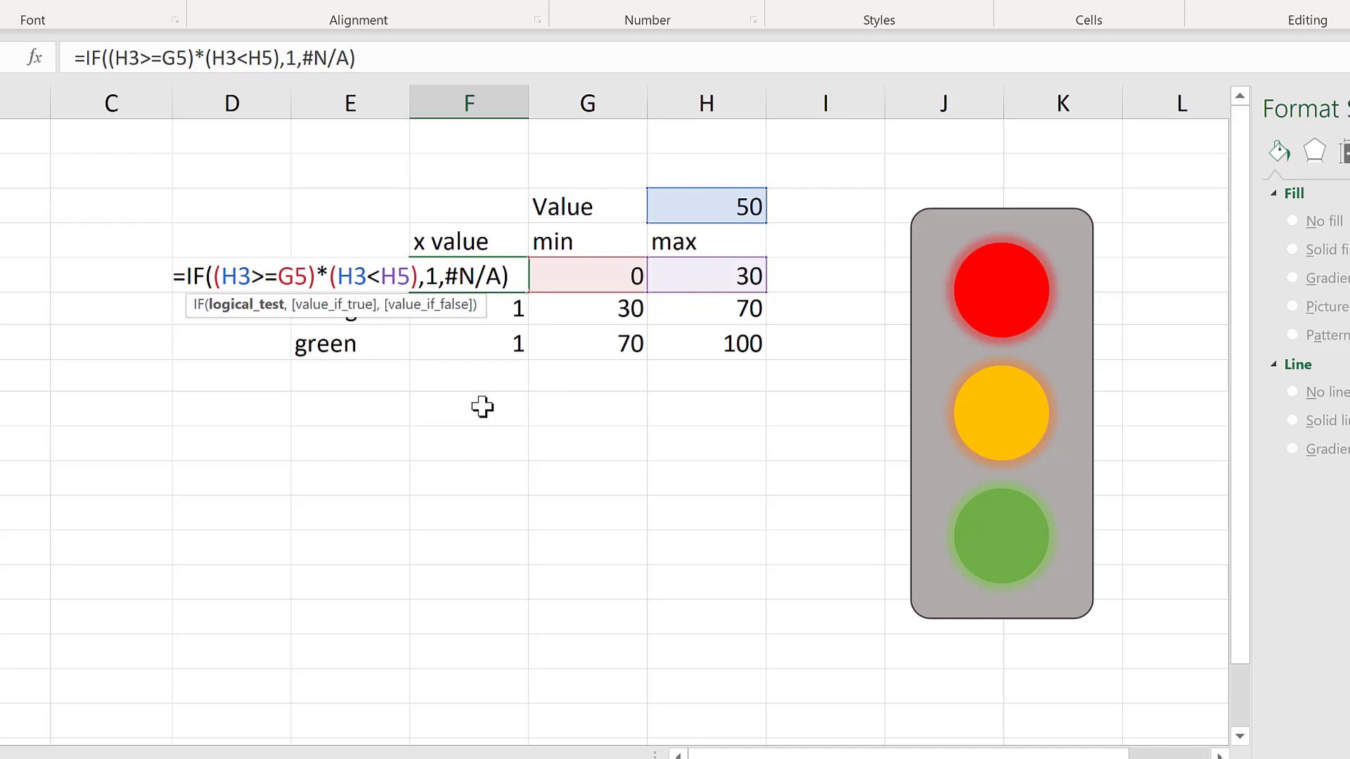
# Make both H3 references absolute ($H$3) and commit the red row's formula
pyautogui.press('F4')
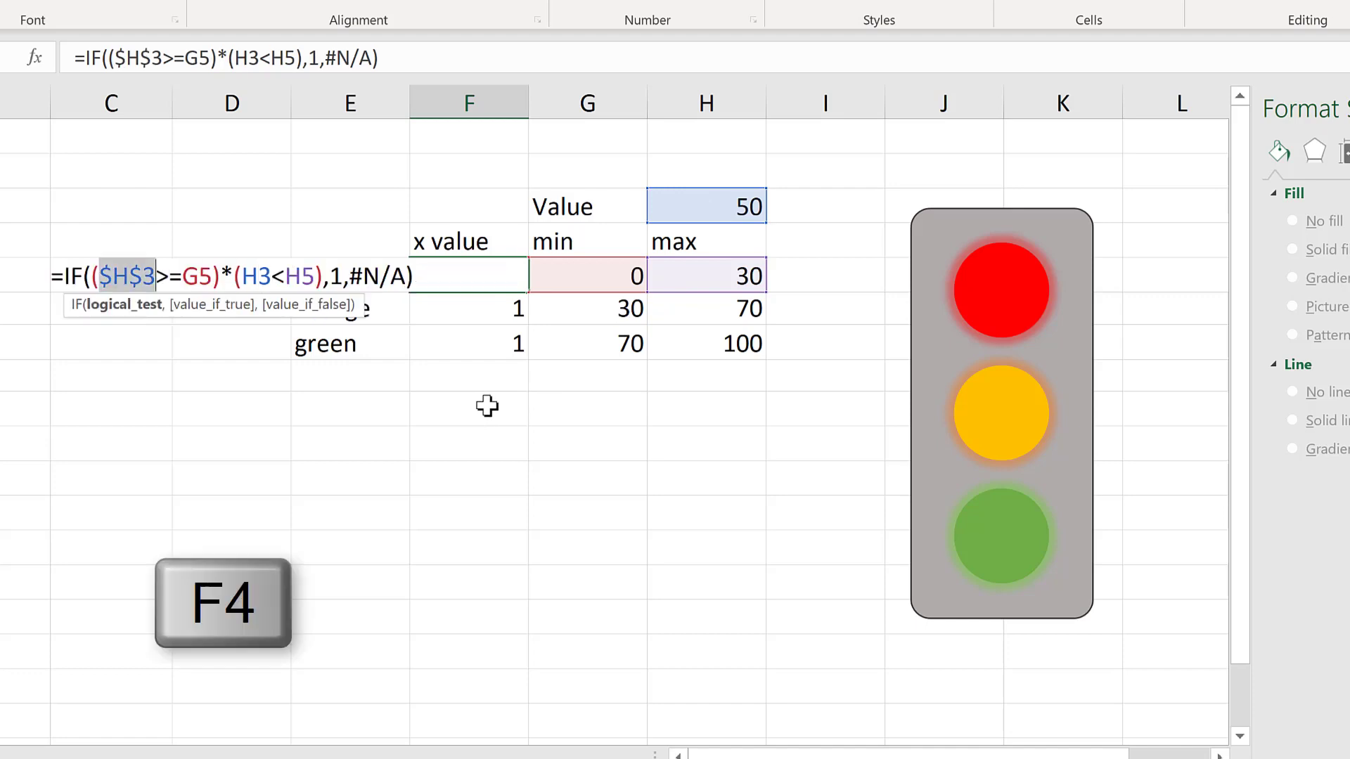
pyautogui.click(269, 277)
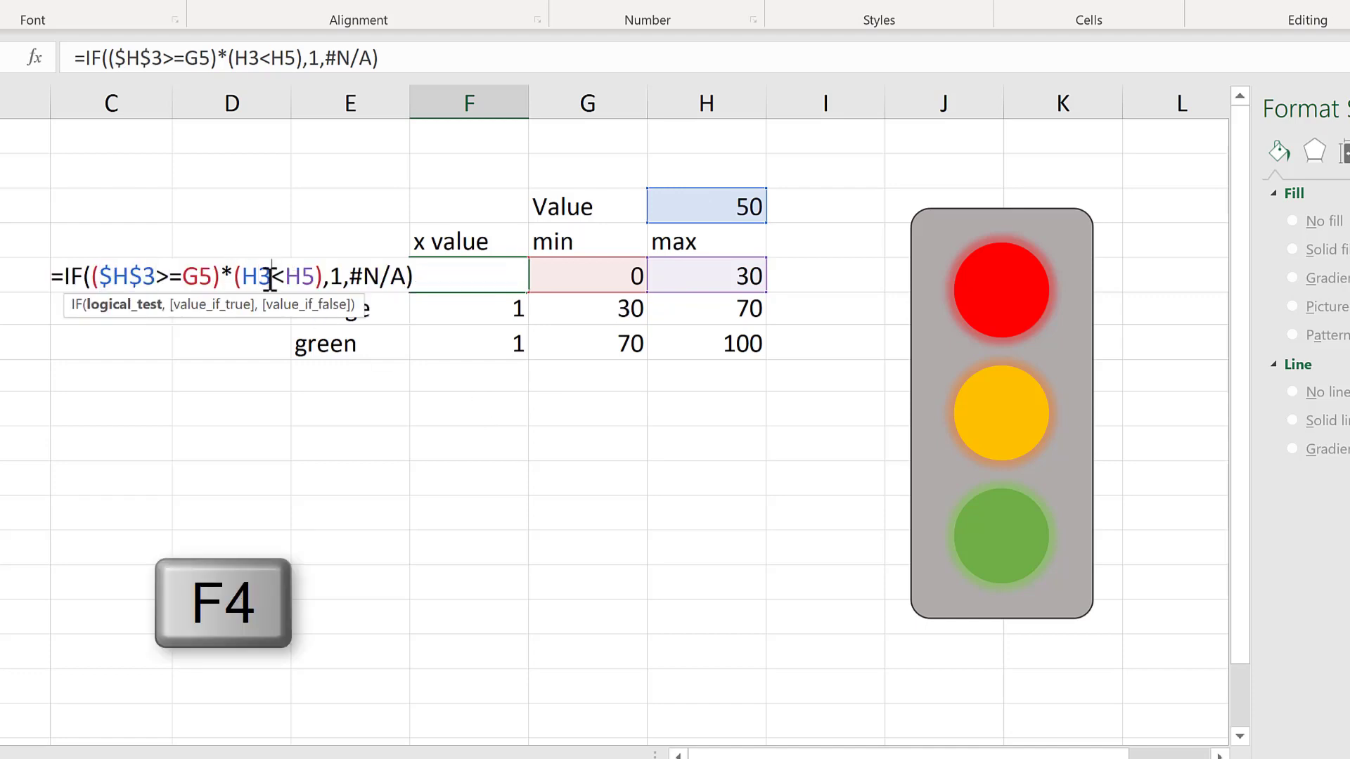
pyautogui.press('F4')
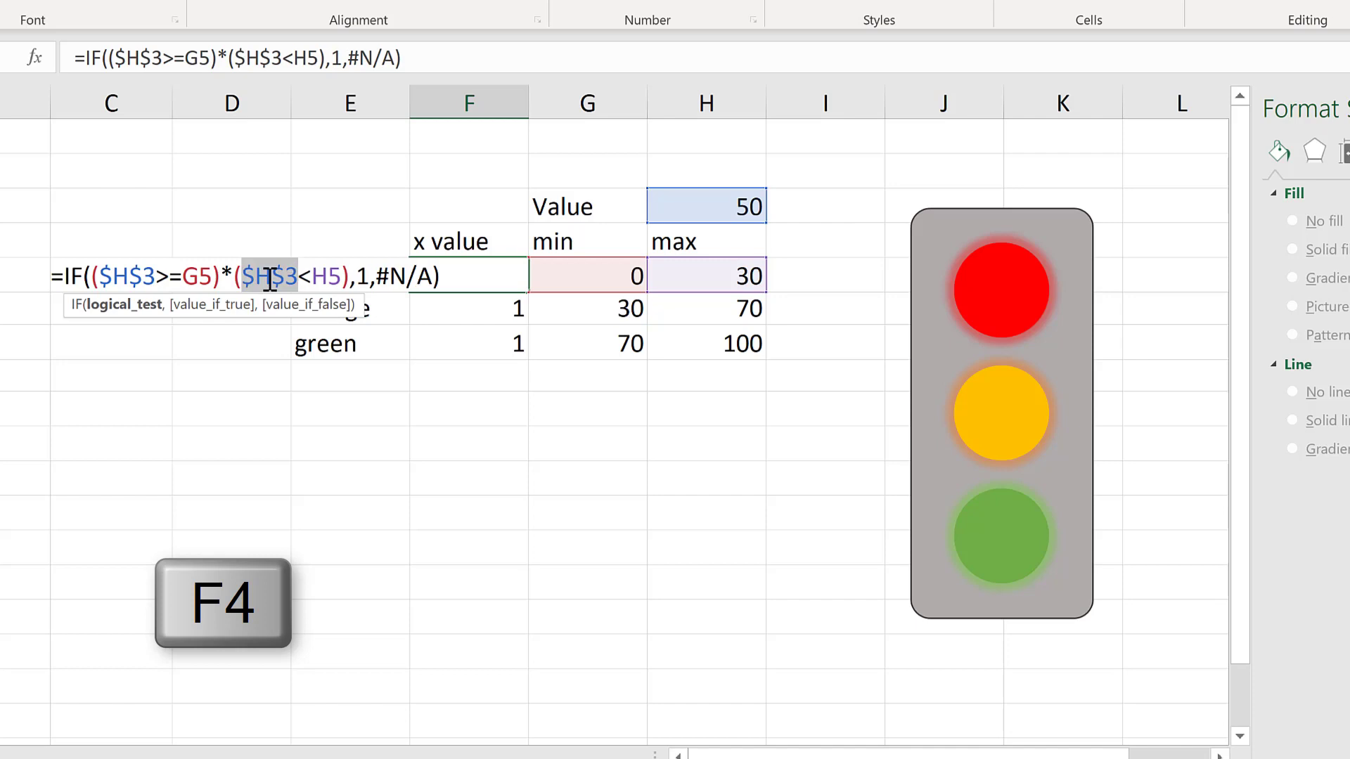
pyautogui.press('Return')
# Fill the formula down to the orange and green rows and check the copied formula
pyautogui.click(515, 281)
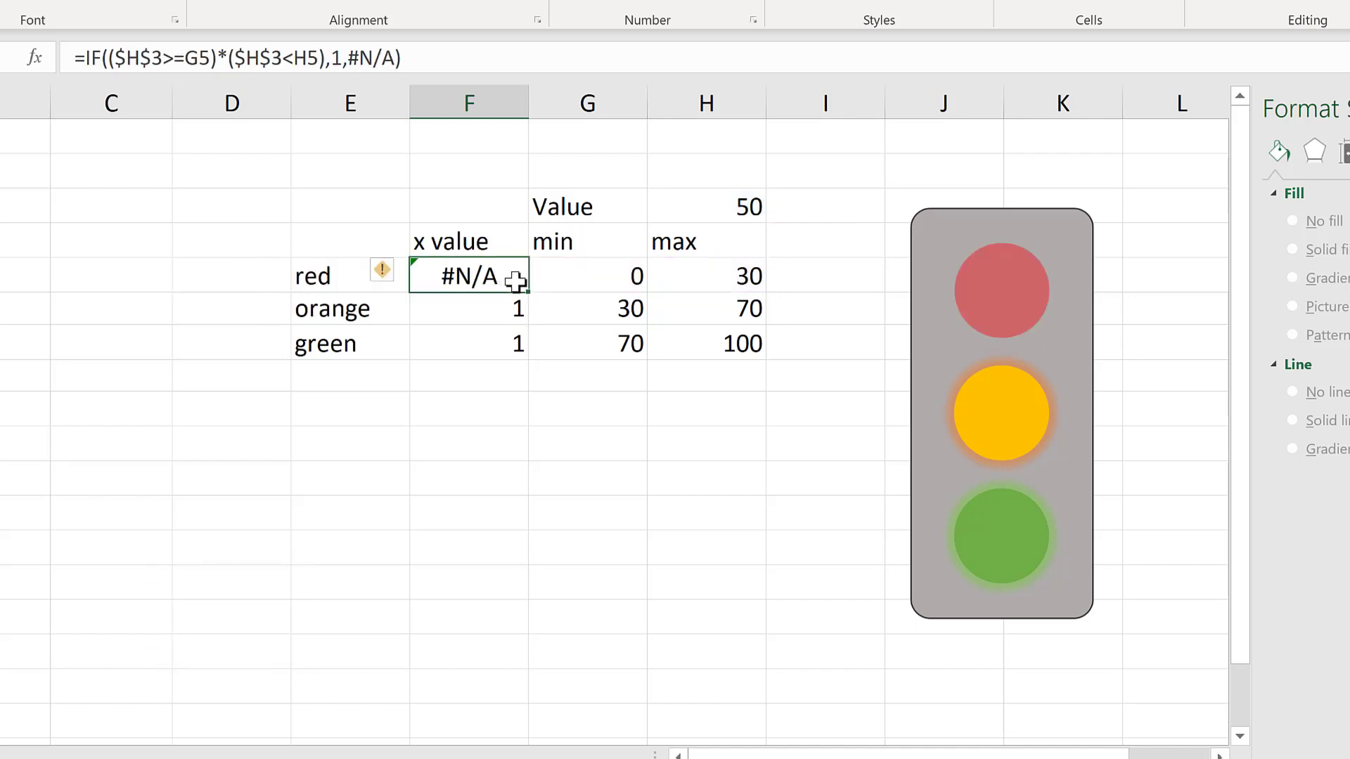
pyautogui.moveTo(527, 293); pyautogui.dragTo(529, 355)
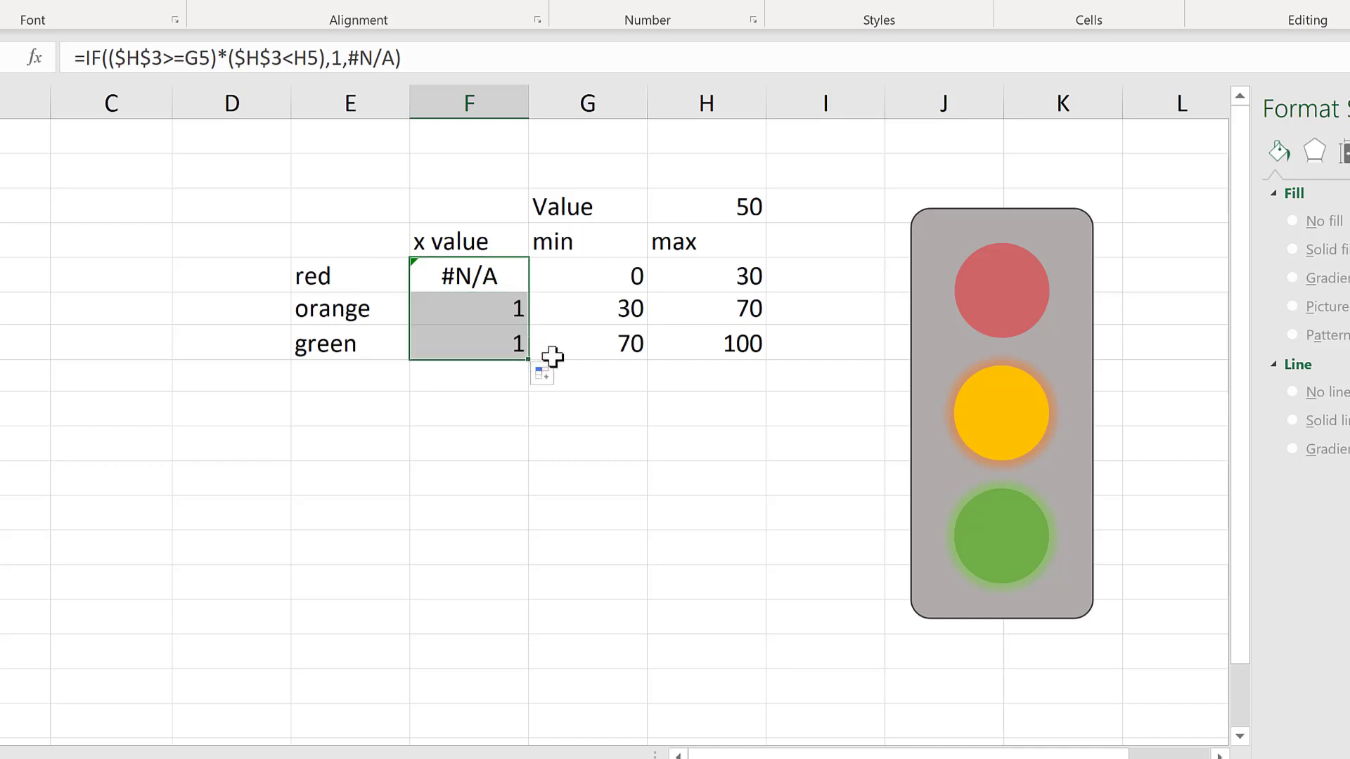
pyautogui.click(500, 306)
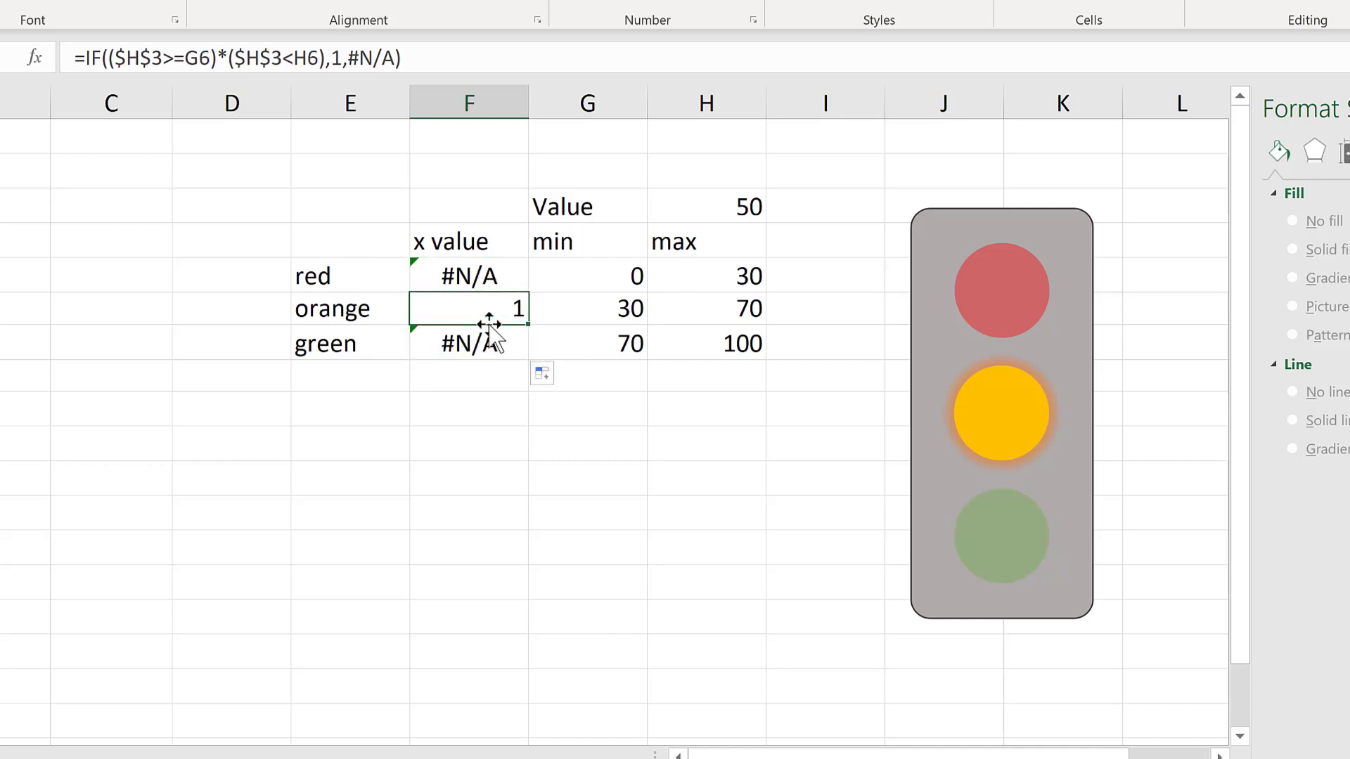
pyautogui.click(421, 59)
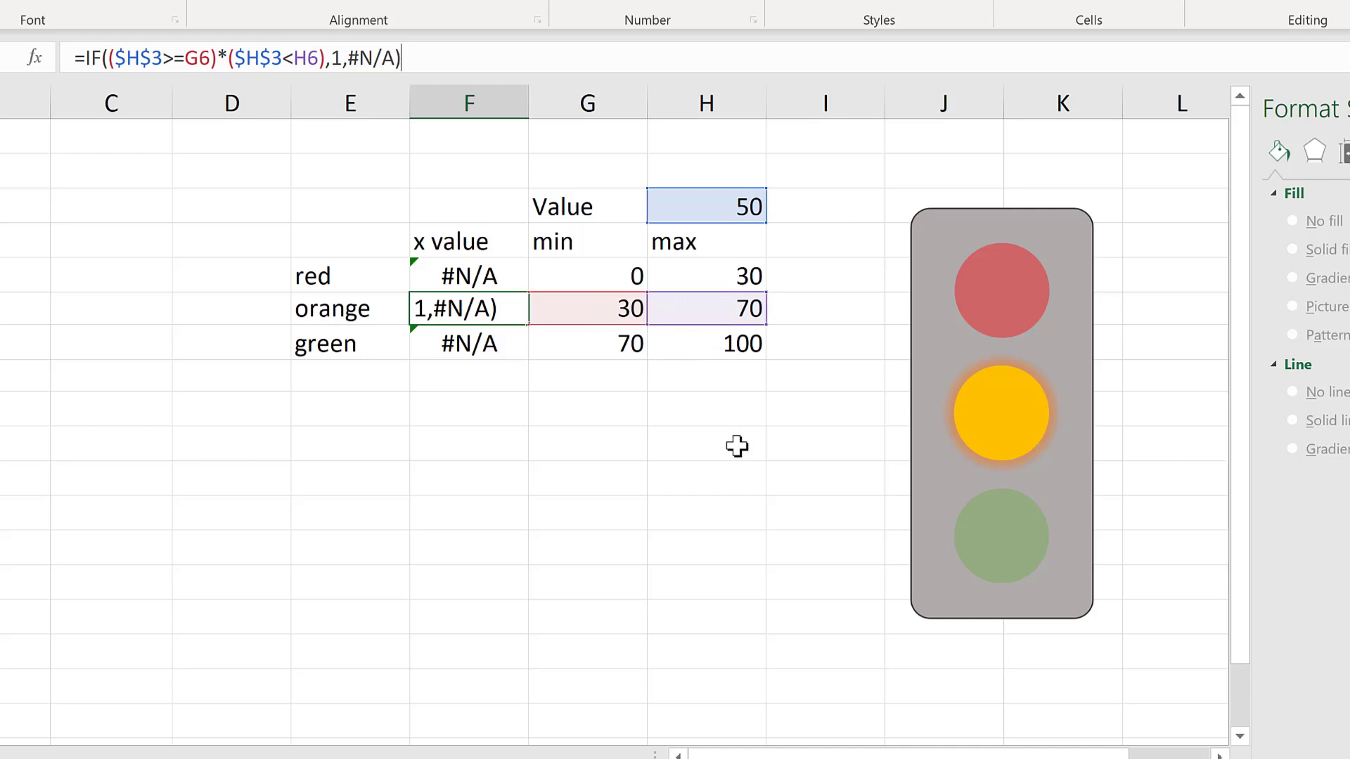
# Commit the orange row's formula and set Value to 20 so the red lamp lights
pyautogui.hotkey('ctrl', 'Return')
pyautogui.click(614, 413)
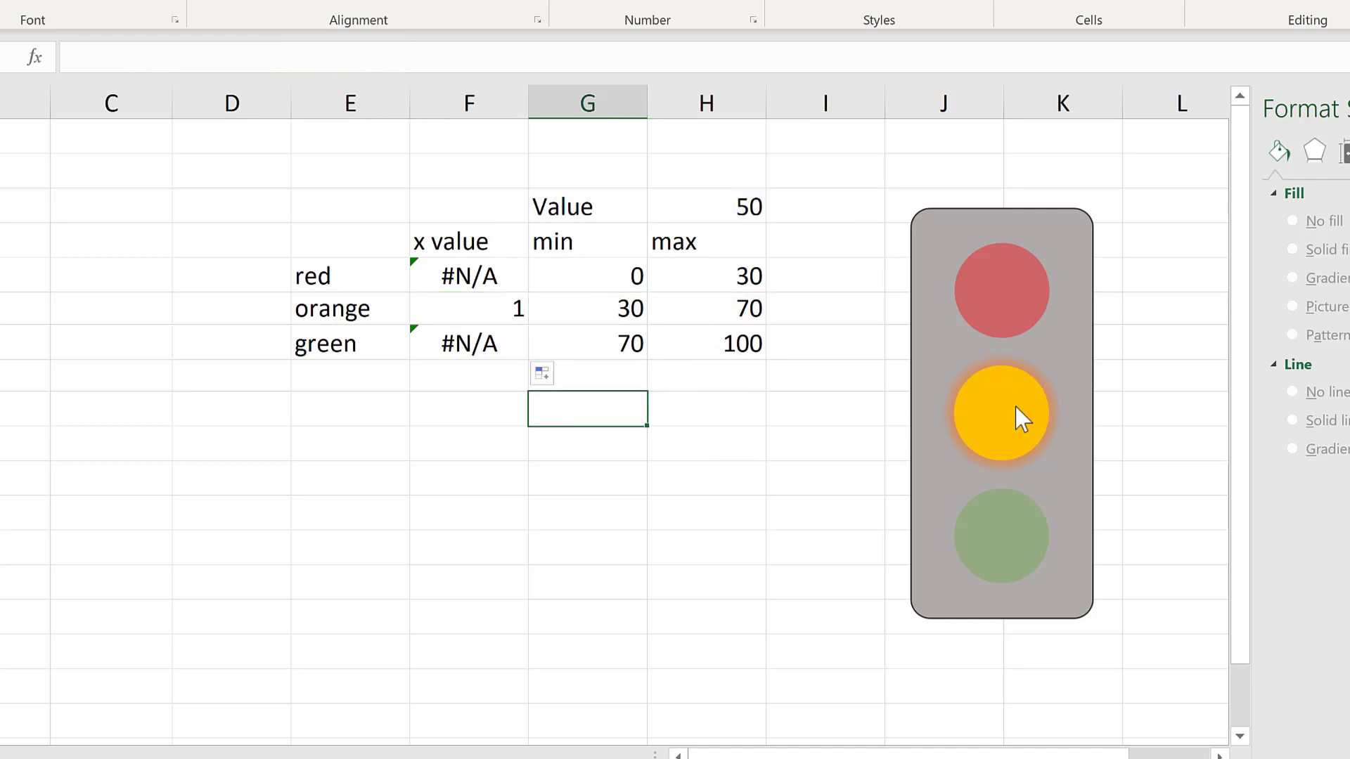
pyautogui.moveTo(1022, 432)
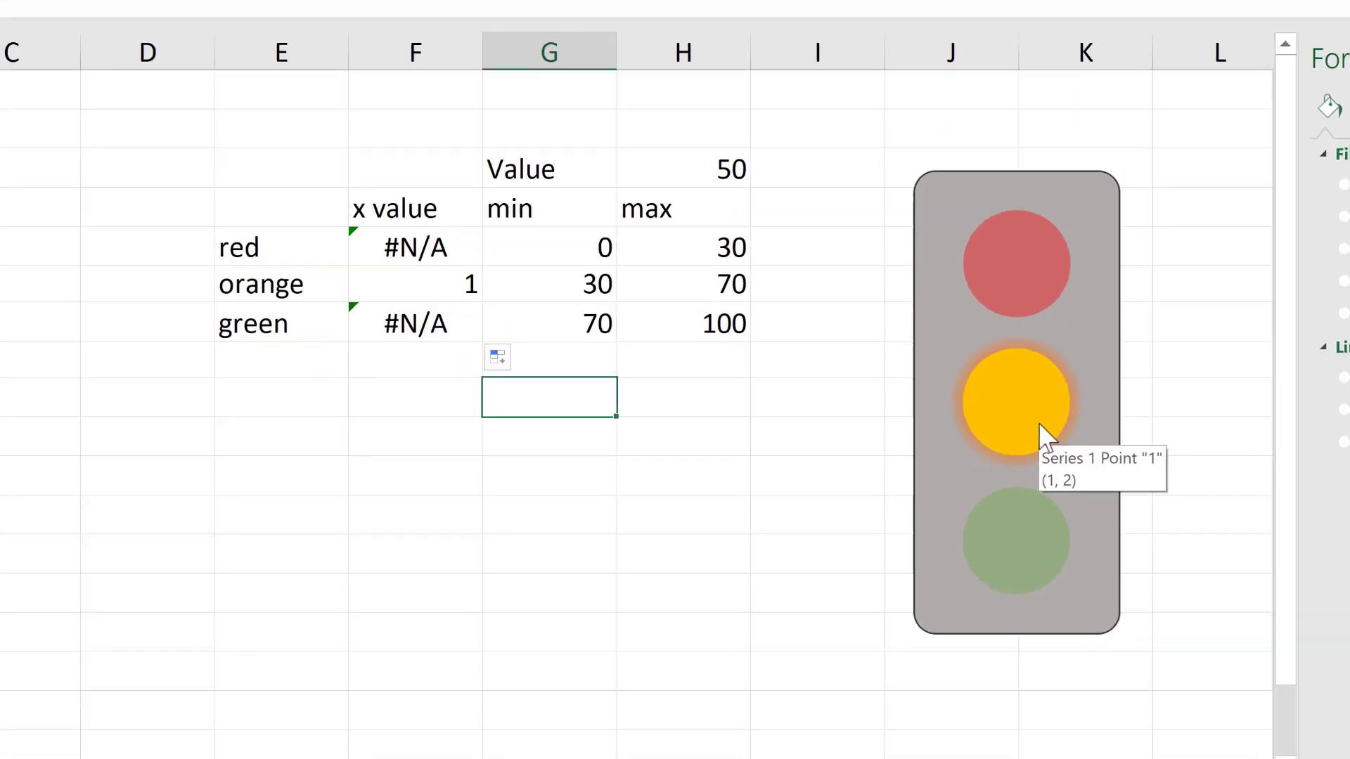
pyautogui.click(696, 161)
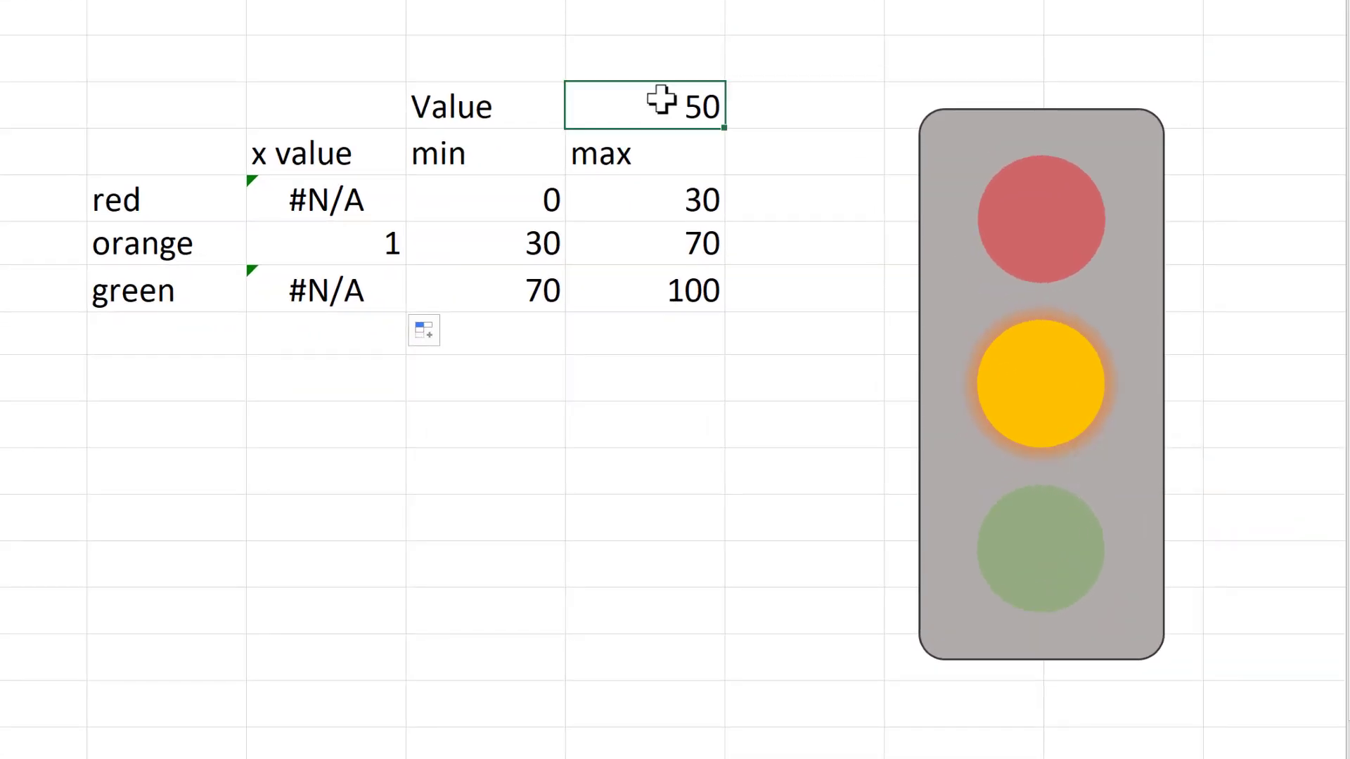
pyautogui.write('20')
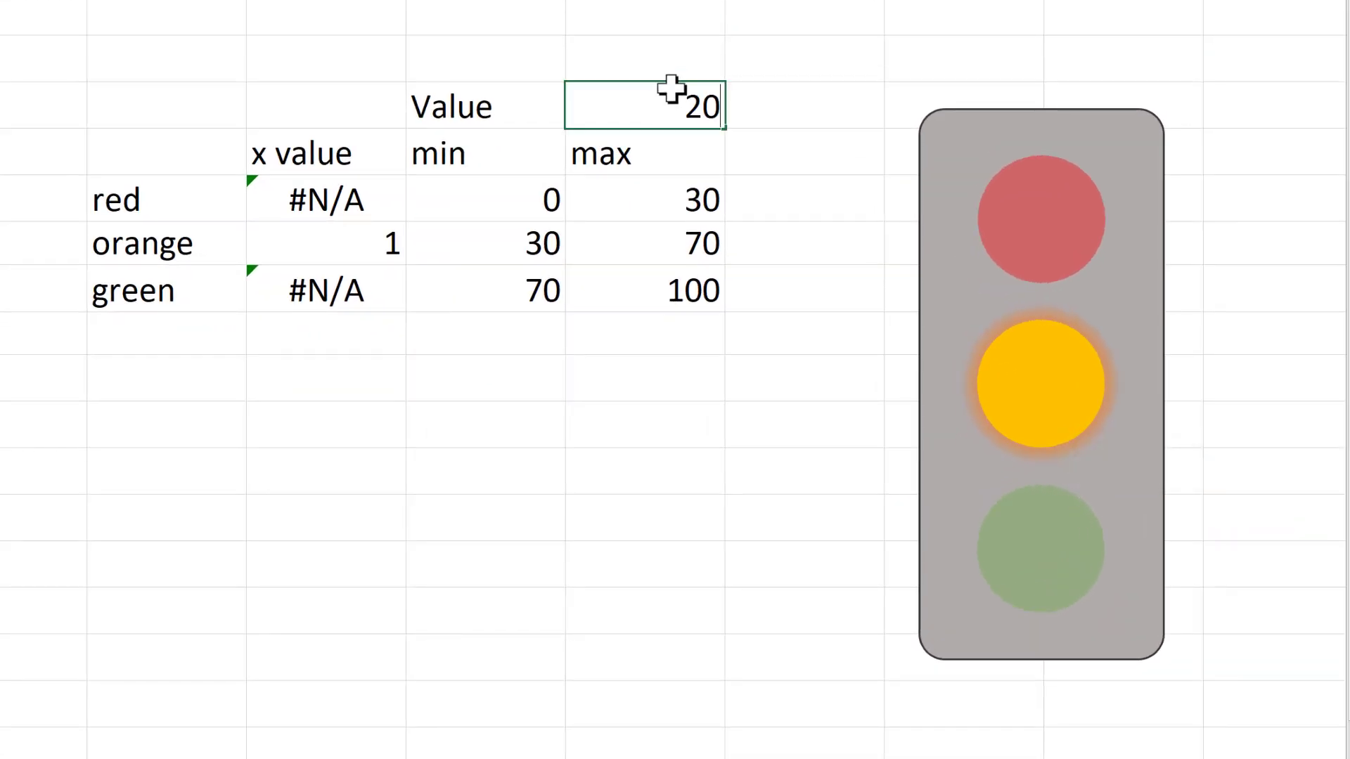
pyautogui.press('Return')
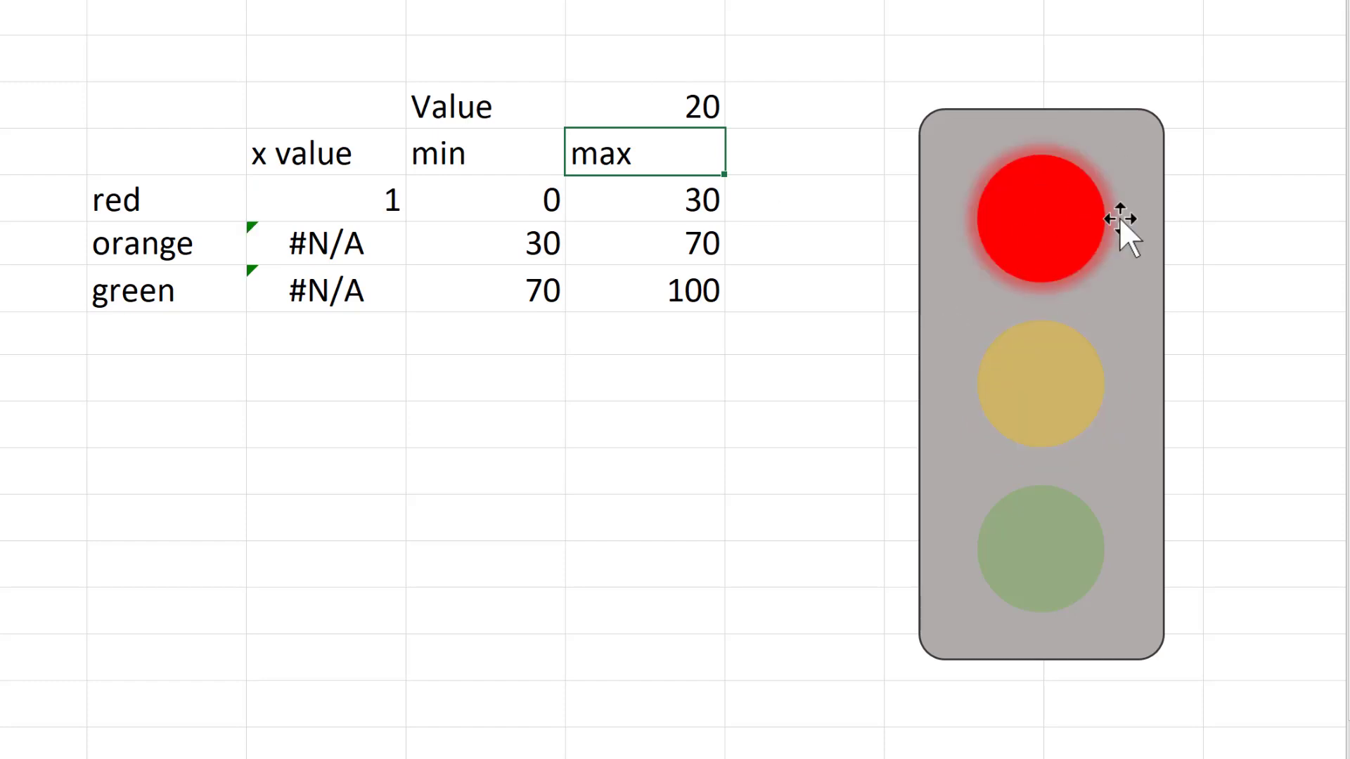
# Change Value to 80 so only the green lamp glows
pyautogui.click(618, 96)
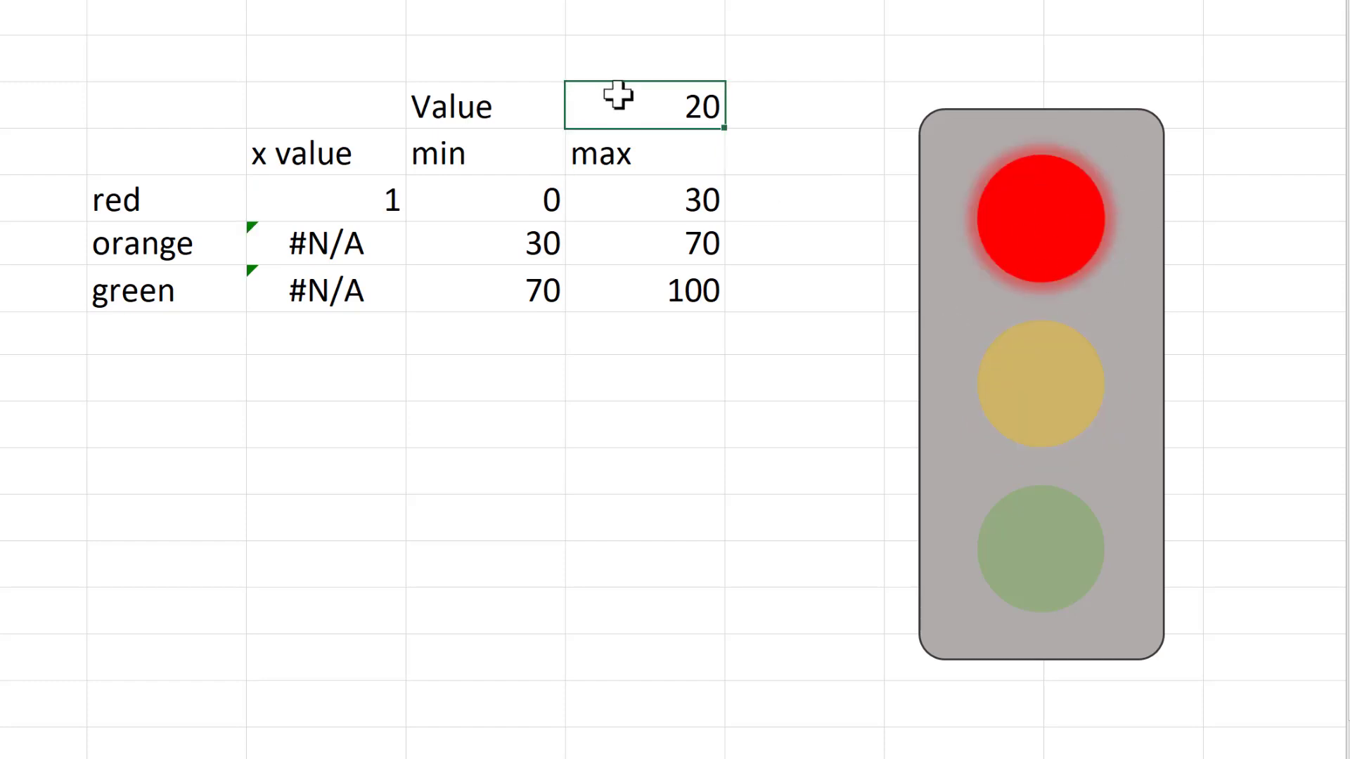
pyautogui.write('80')
pyautogui.press('Return')
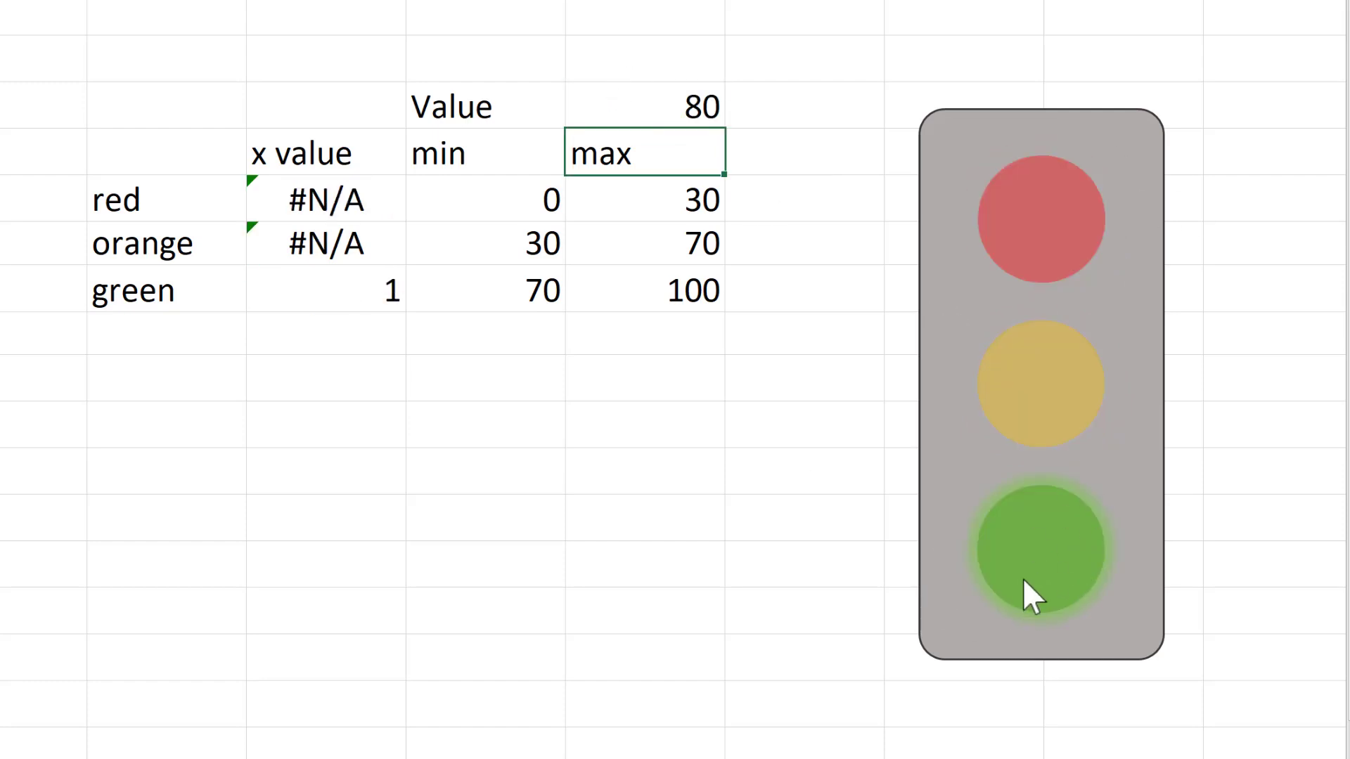
pyautogui.click(682, 107)
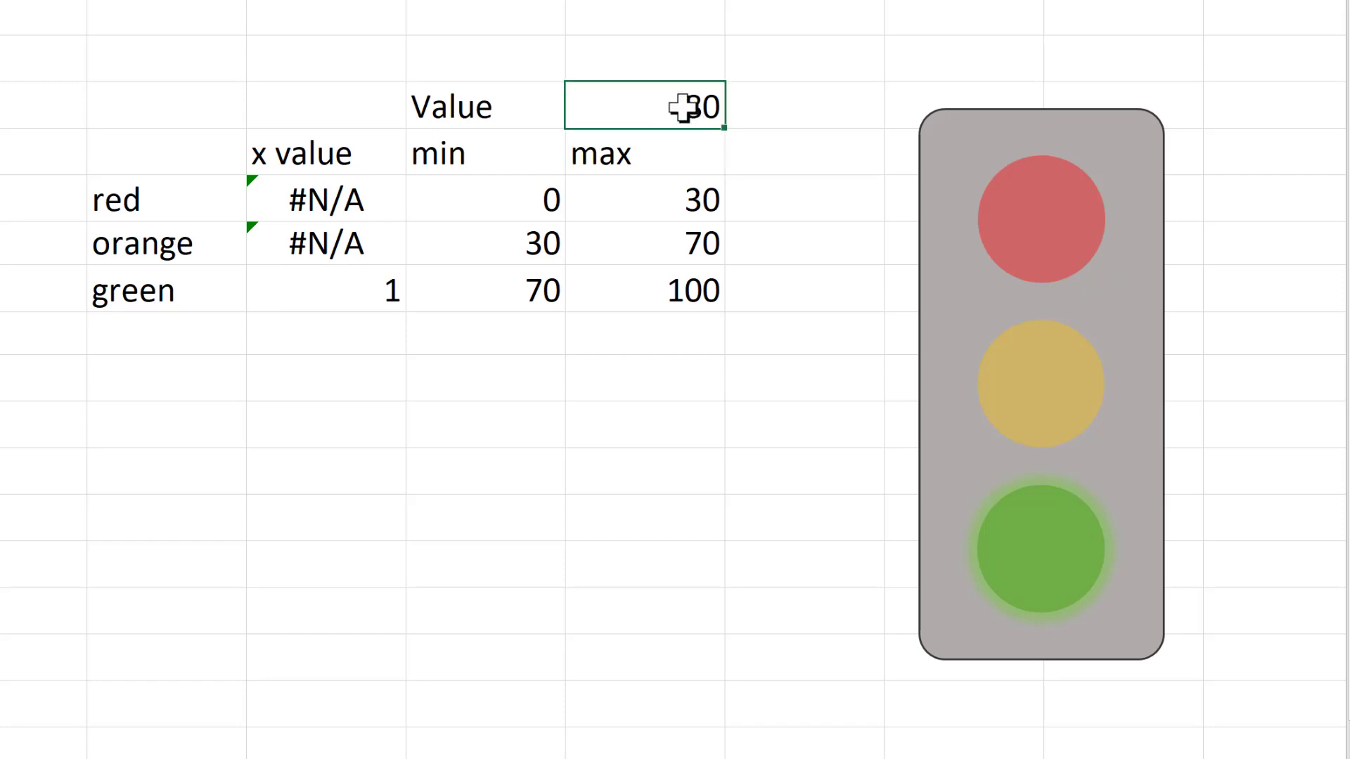
pyautogui.doubleClick(682, 107)
# Replace the Value 80 with the formula =RANDBETWEEN(0,100)
pyautogui.press('BackSpace')
pyautogui.press('BackSpace')
pyautogui.write('=rand')
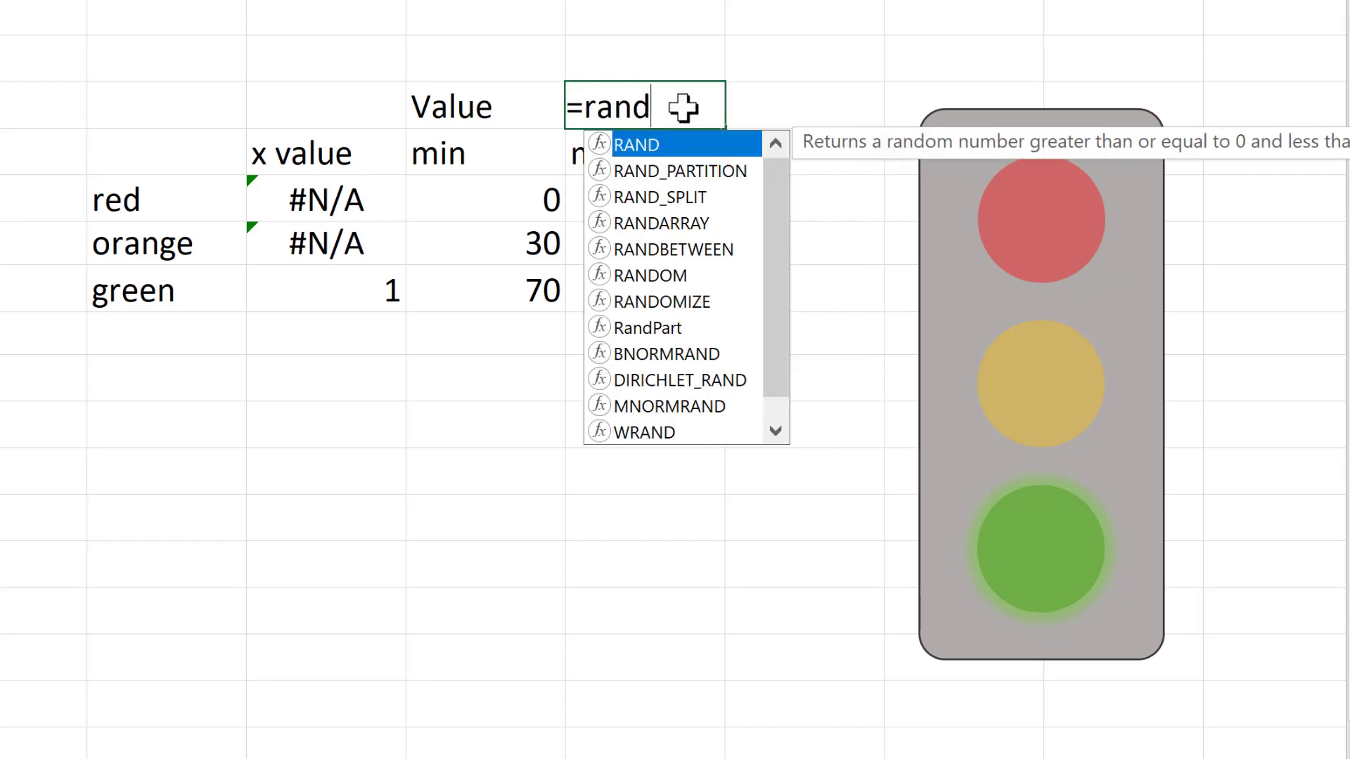
pyautogui.write('b')
pyautogui.press('Tab')
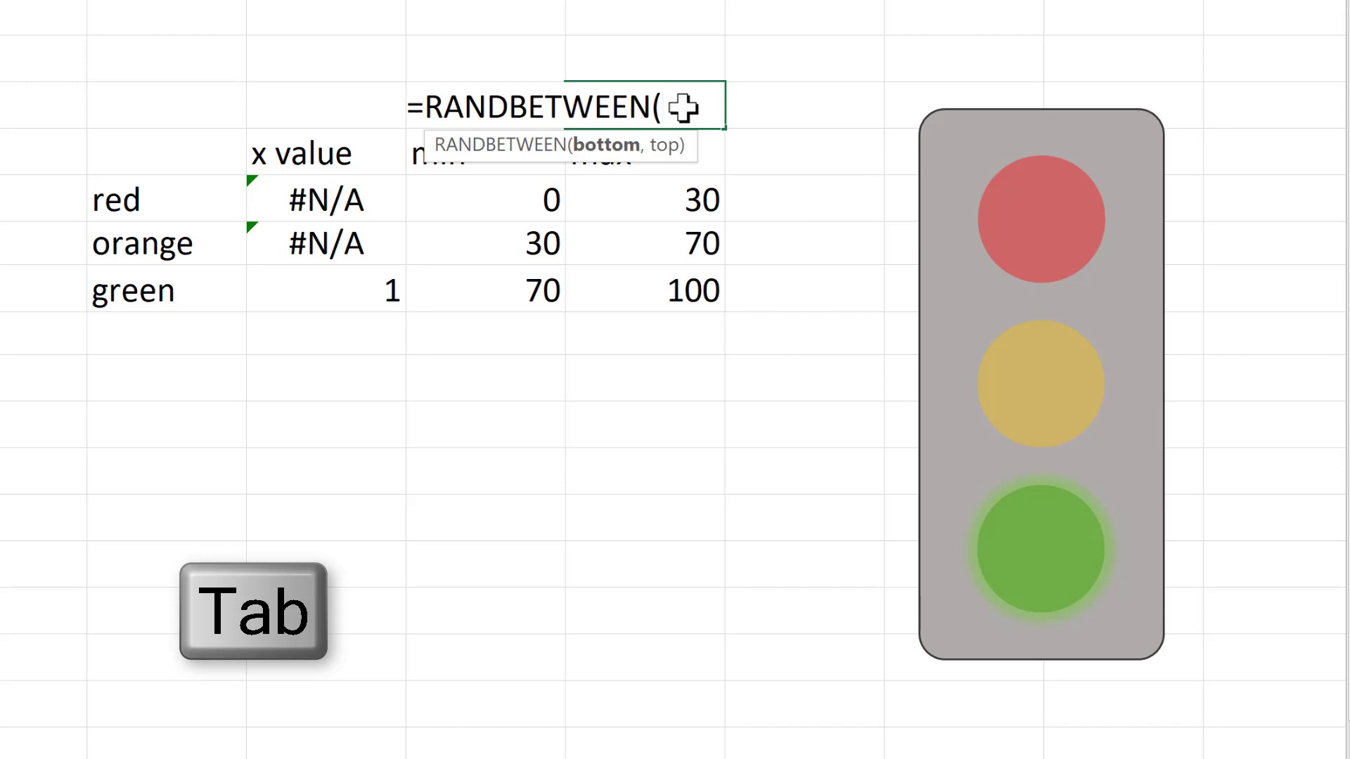
pyautogui.write('0,100')
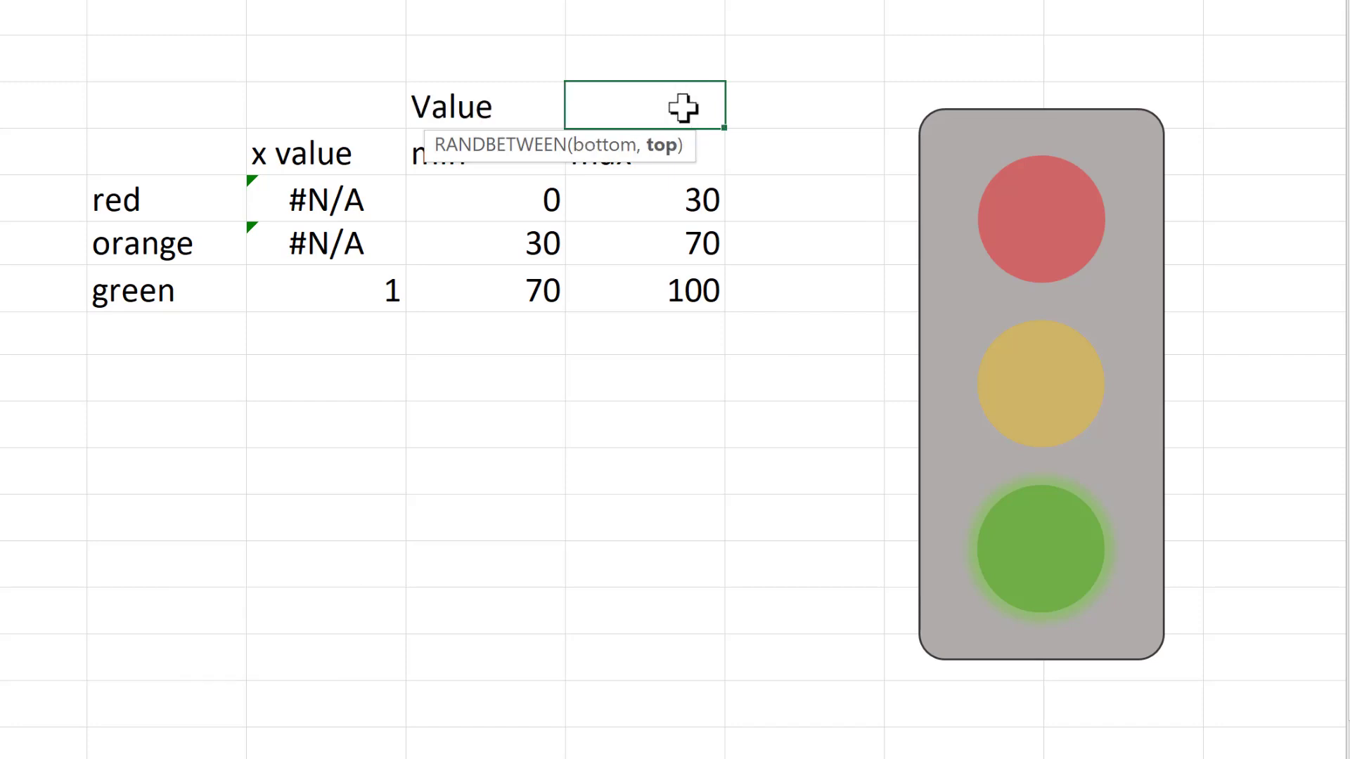
pyautogui.write(')')
pyautogui.press('Return')
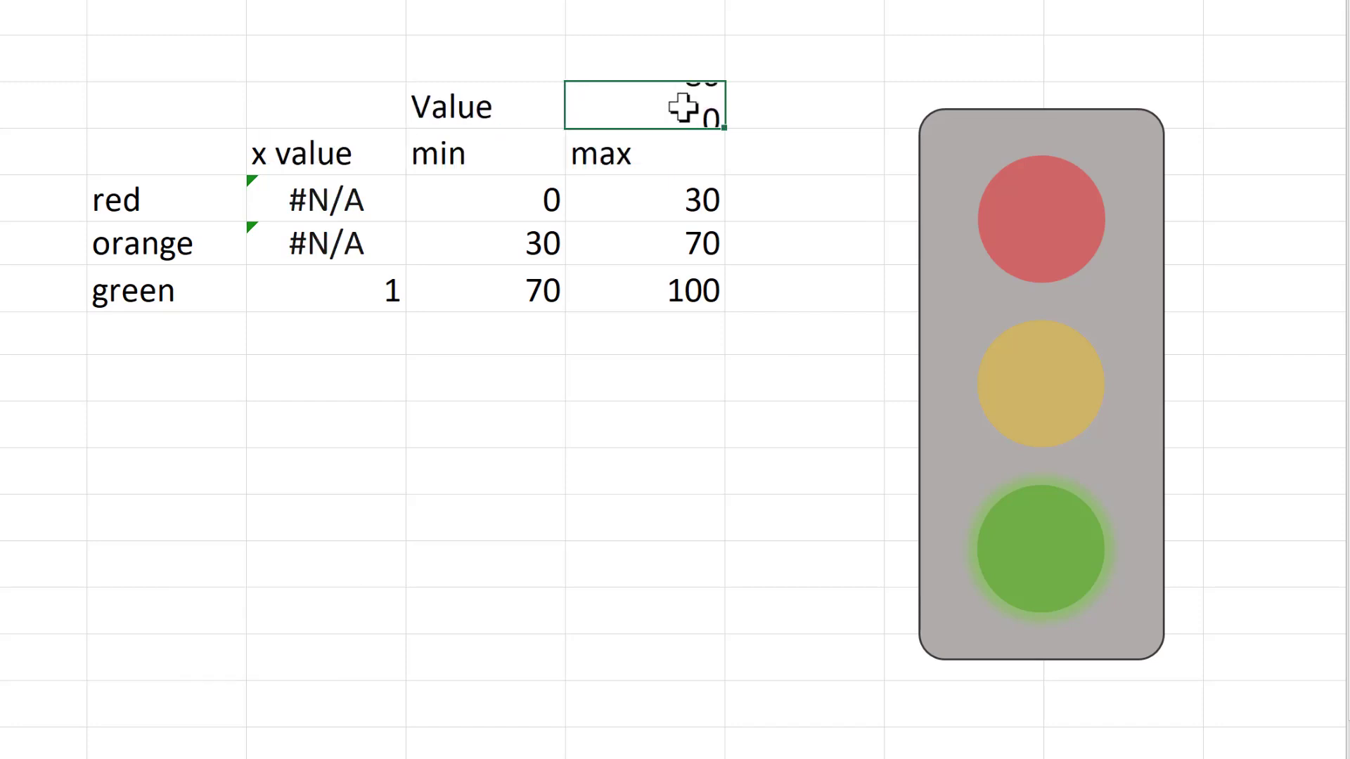
# Recalculate with F9 repeatedly until Value is 26 and the red lamp lights
pyautogui.click(707, 56)
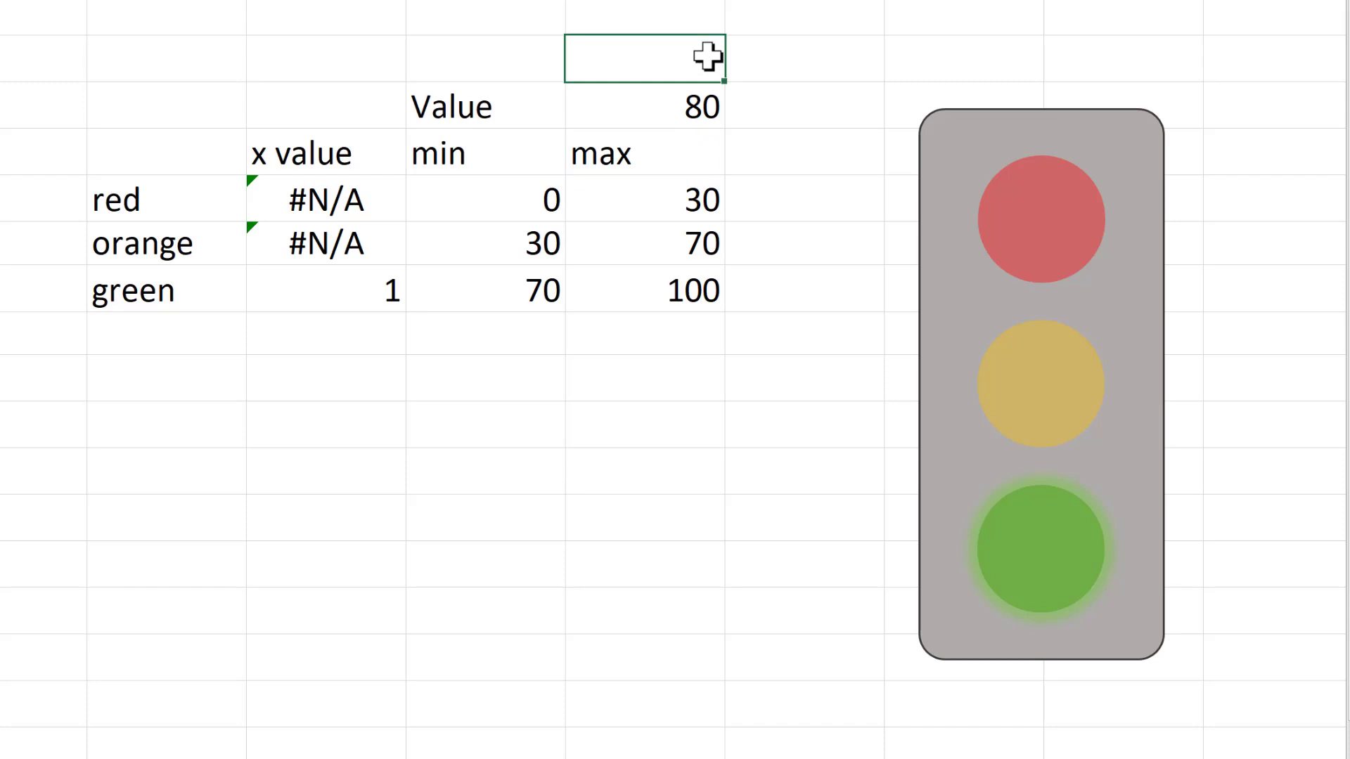
pyautogui.press('F9')
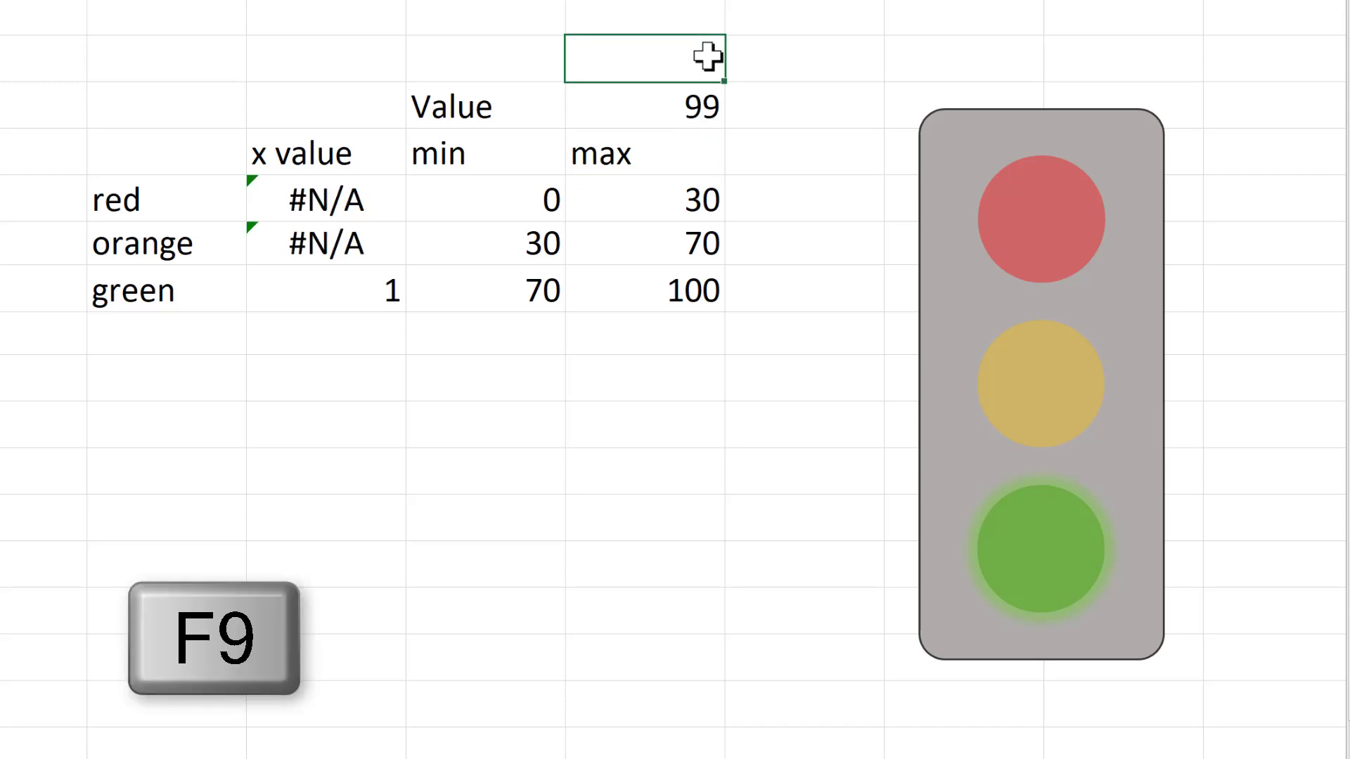
pyautogui.press('F9')
pyautogui.press('F9')
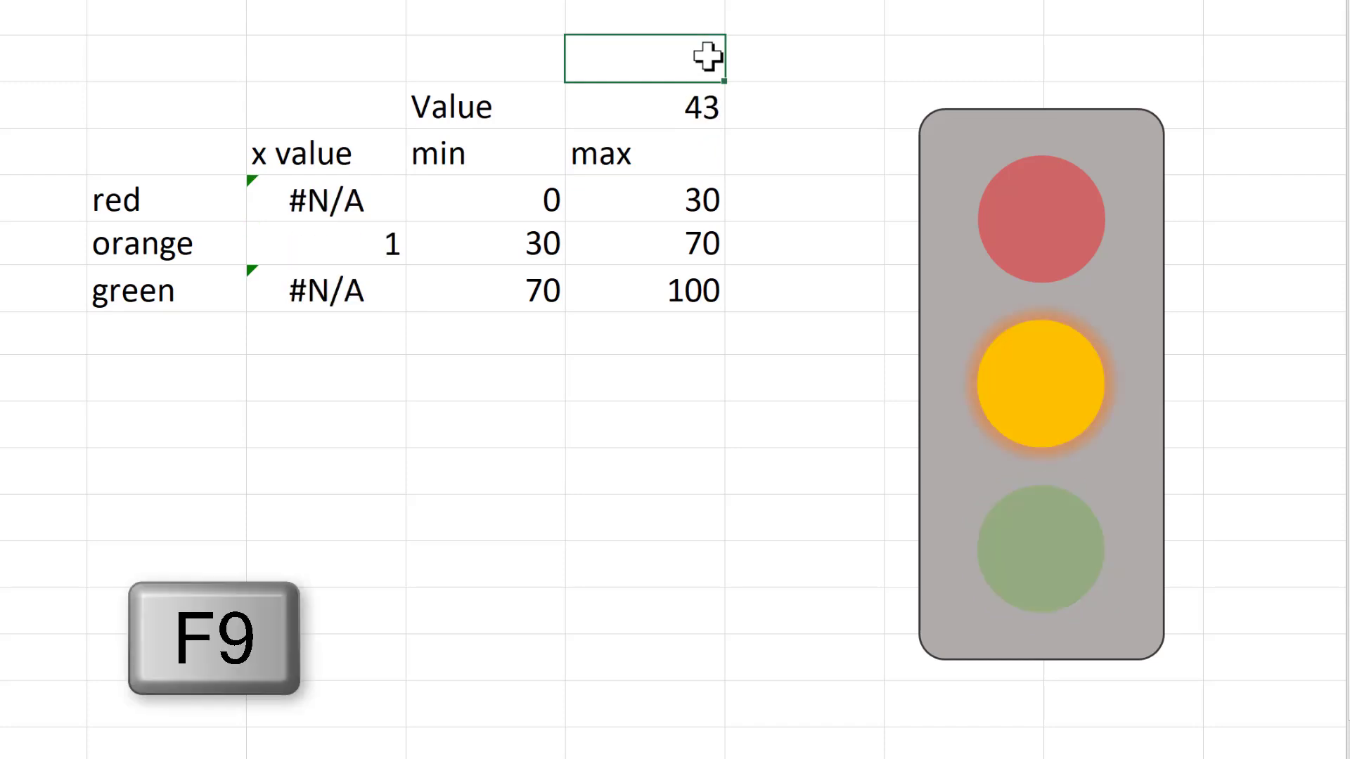
pyautogui.press('F9')
pyautogui.press('F9')
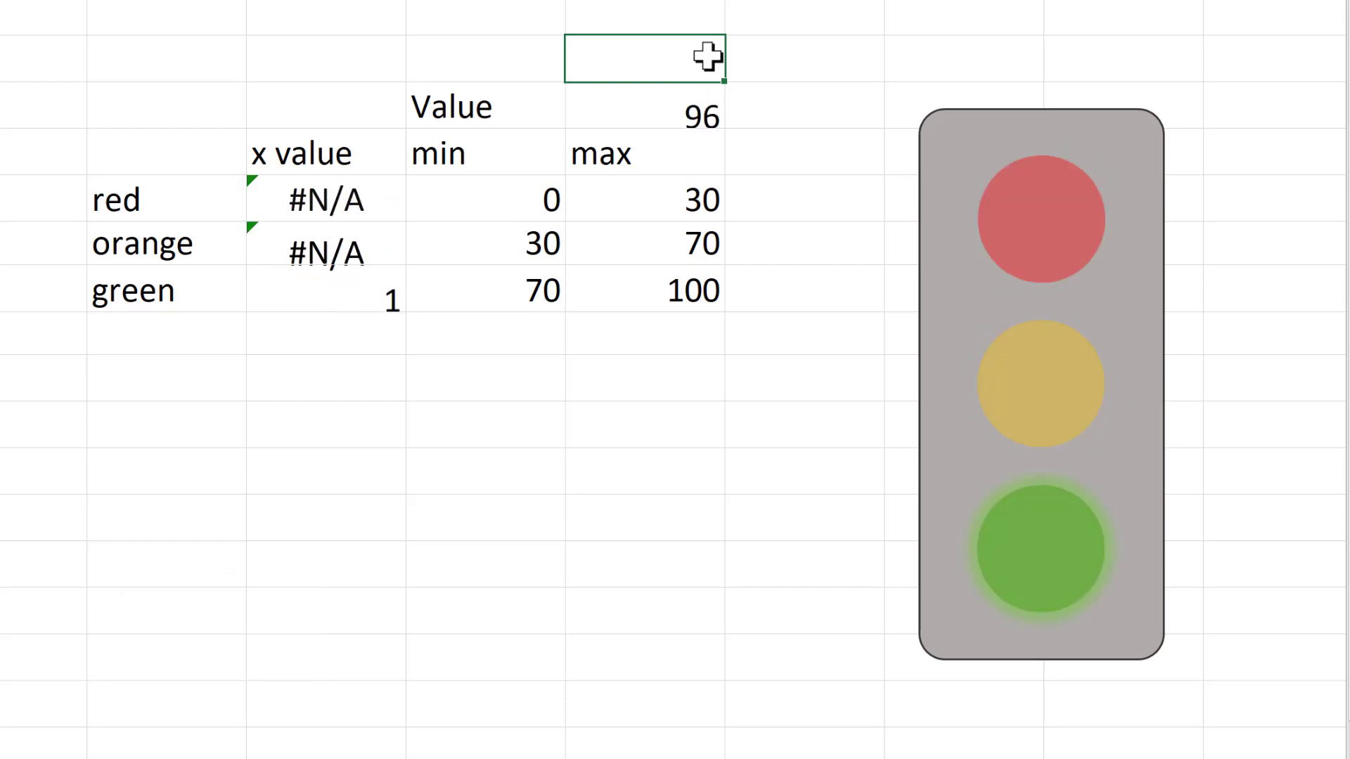
pyautogui.press('F9')
pyautogui.press('F9')
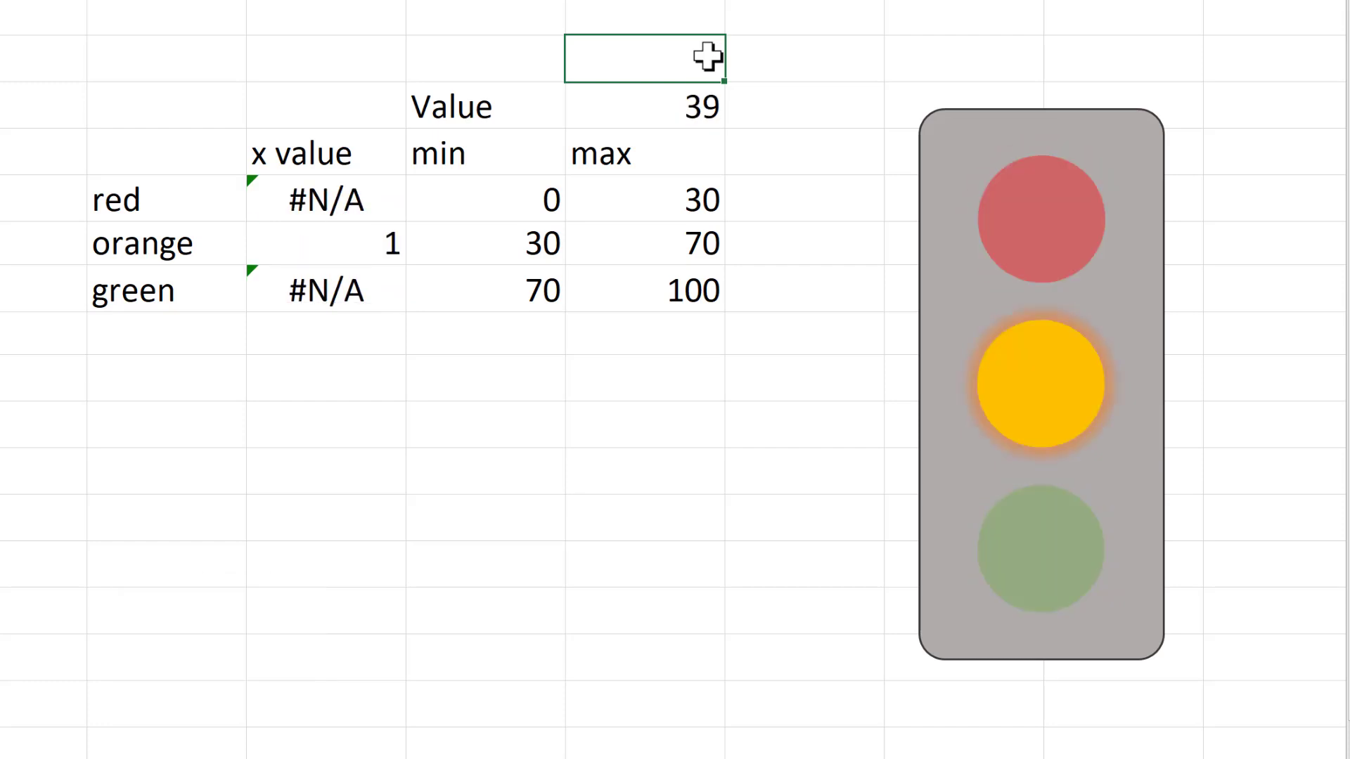
pyautogui.press('F9')
pyautogui.press('F9')
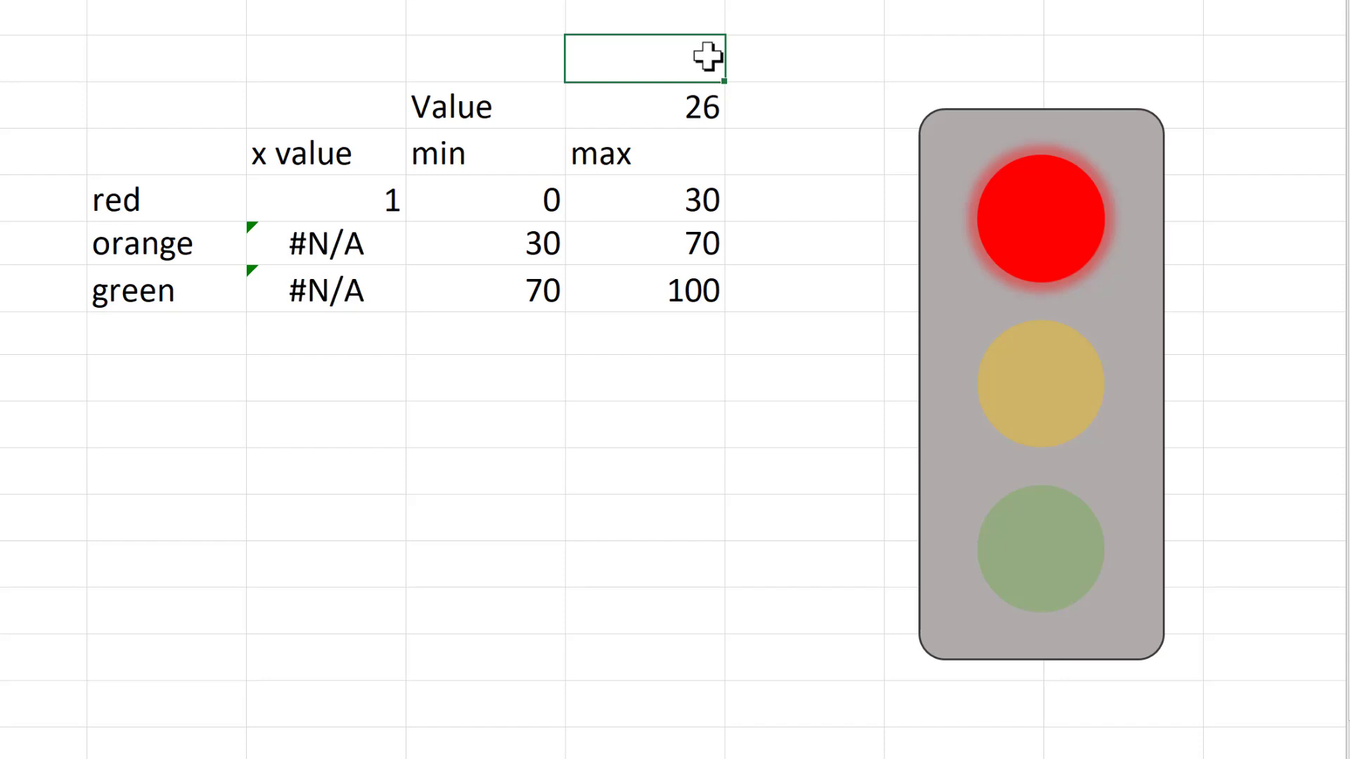
pyautogui.press('F9')
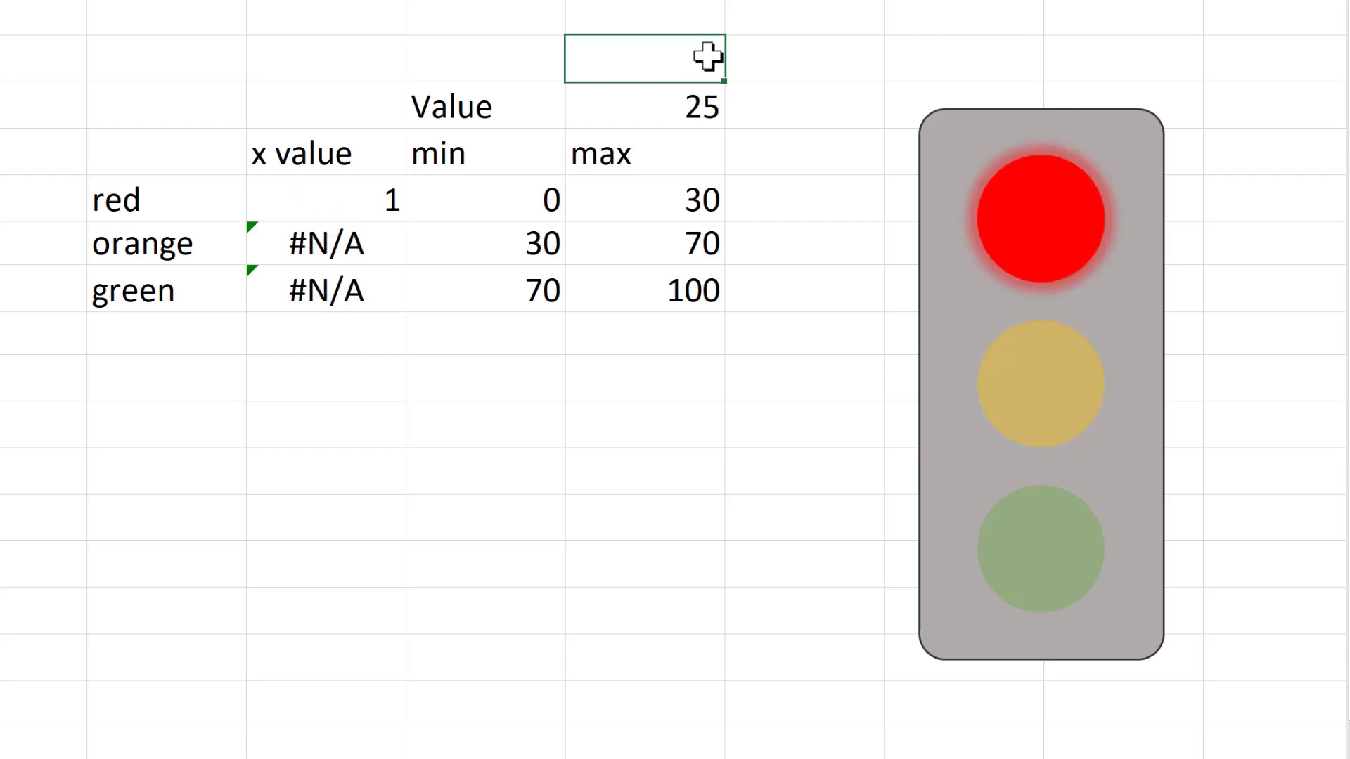